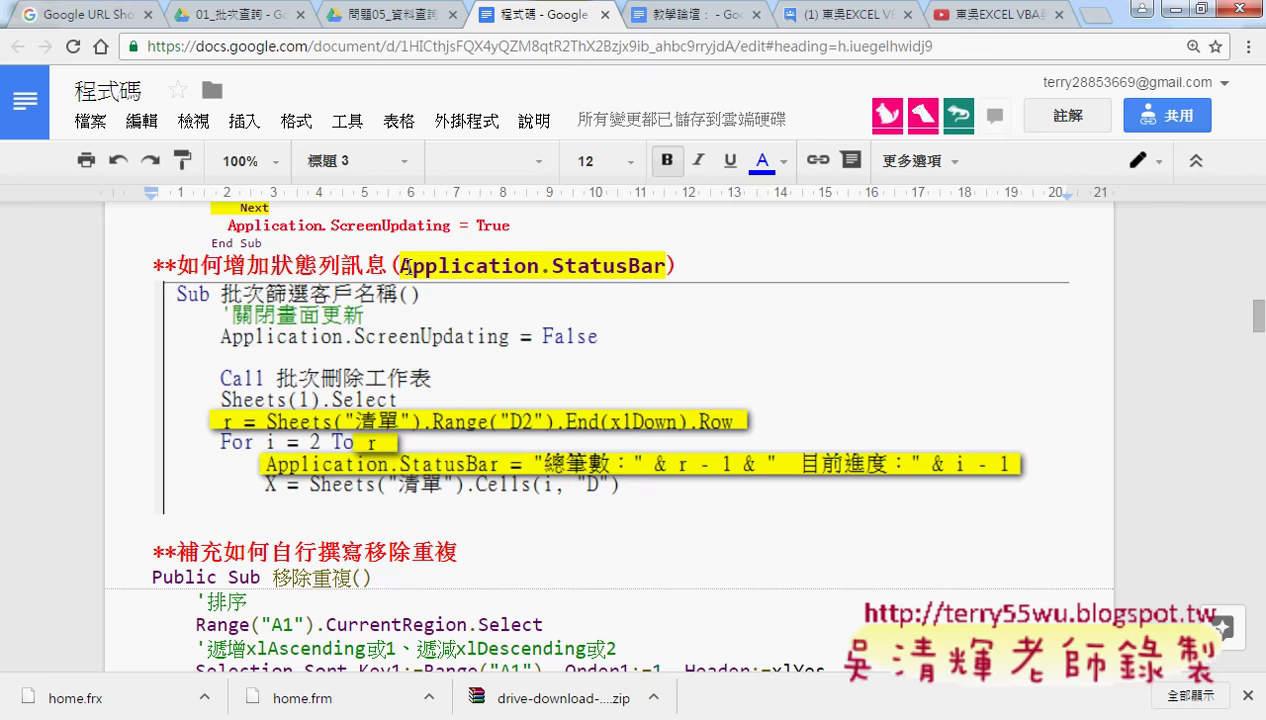
Step: Scroll from the Application.StatusBar heading down to the 暫停2秒鐘 pause code
left_click_drag(400, 265, 660, 262)
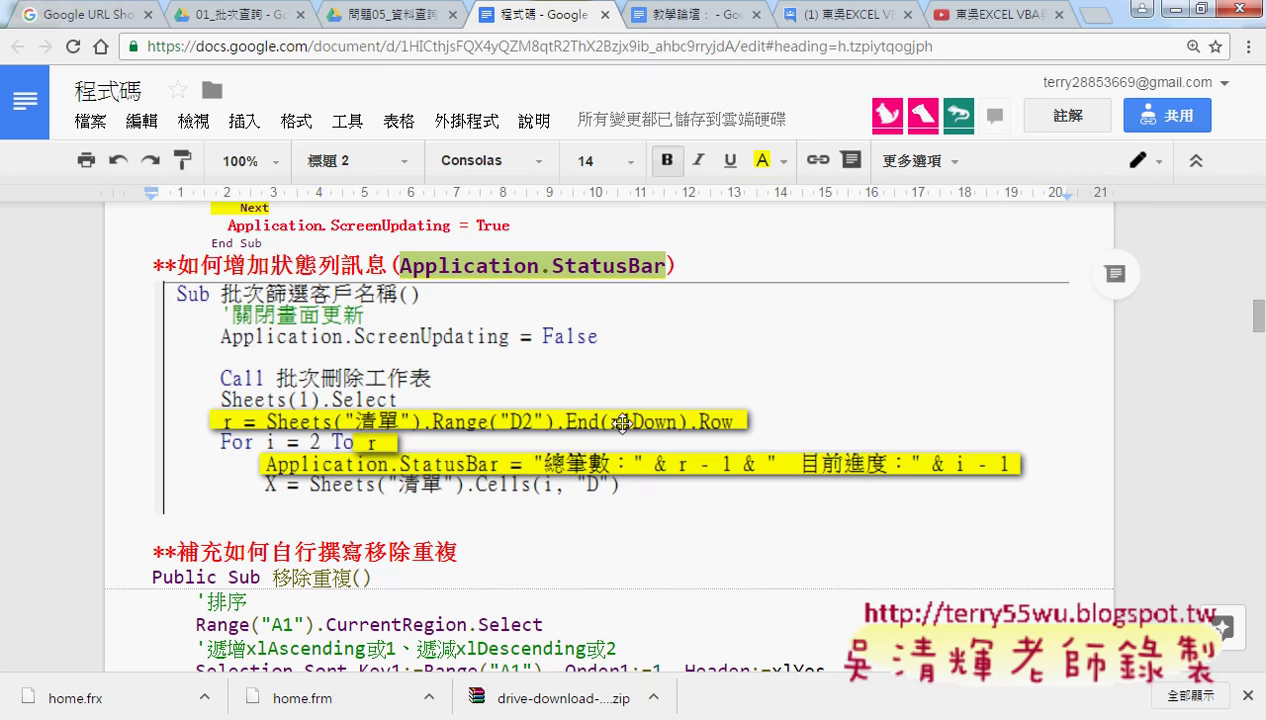
scroll(624, 441, "down", 5)
scroll(622, 440, "down", 6)
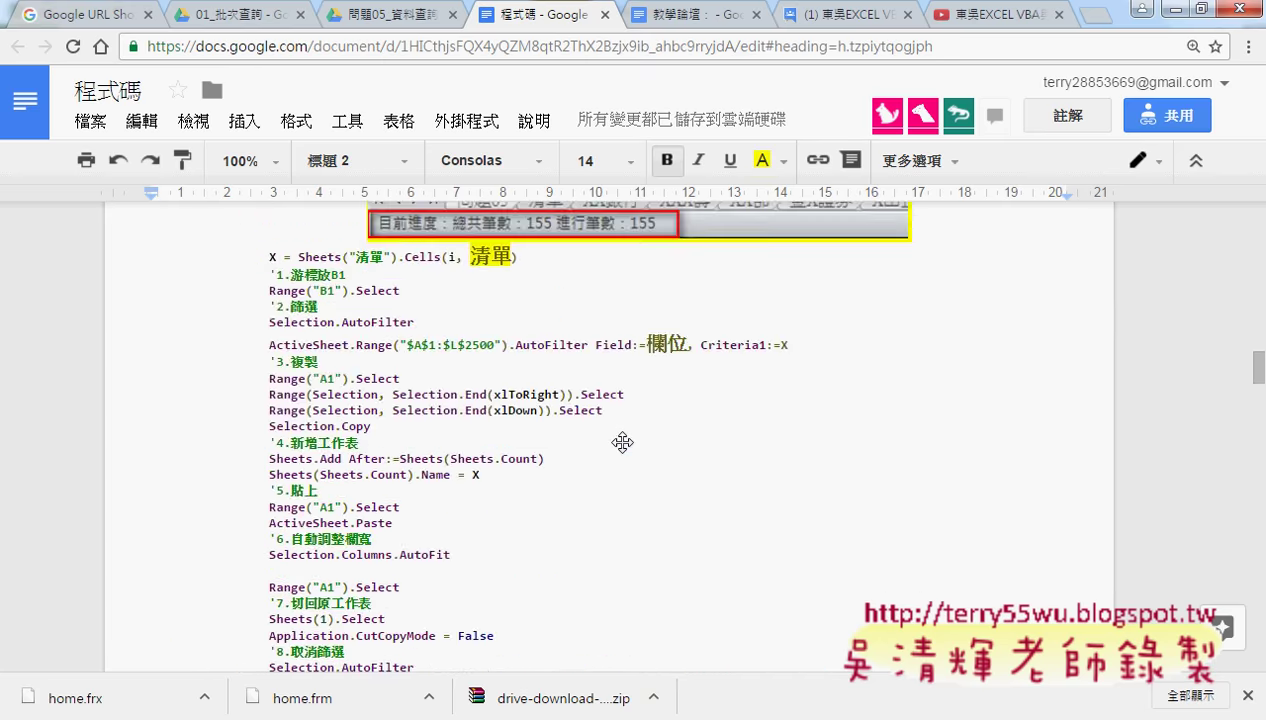
scroll(622, 440, "down", 2)
scroll(622, 440, "down", 1)
scroll(500, 400, "down", 1)
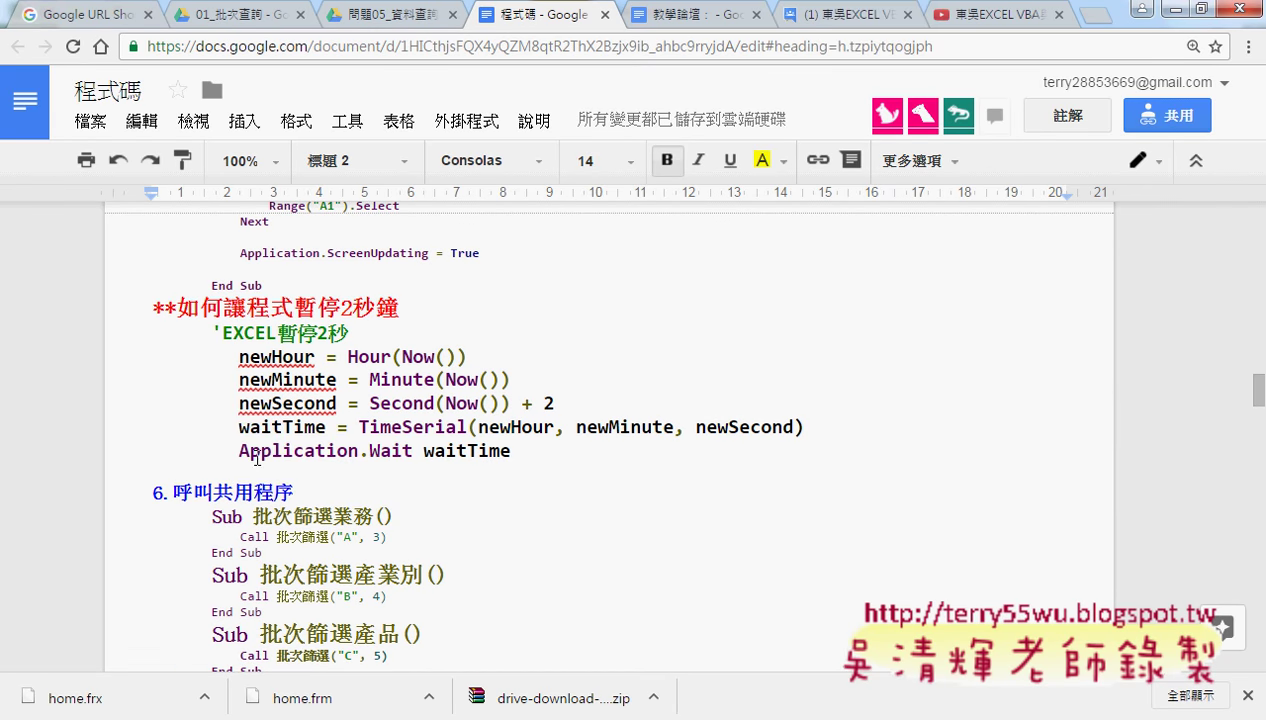
Step: Make Application.Wait 14-point with a yellow highlight, then select waitTime and TimeSerial
left_click_drag(239, 450, 415, 449)
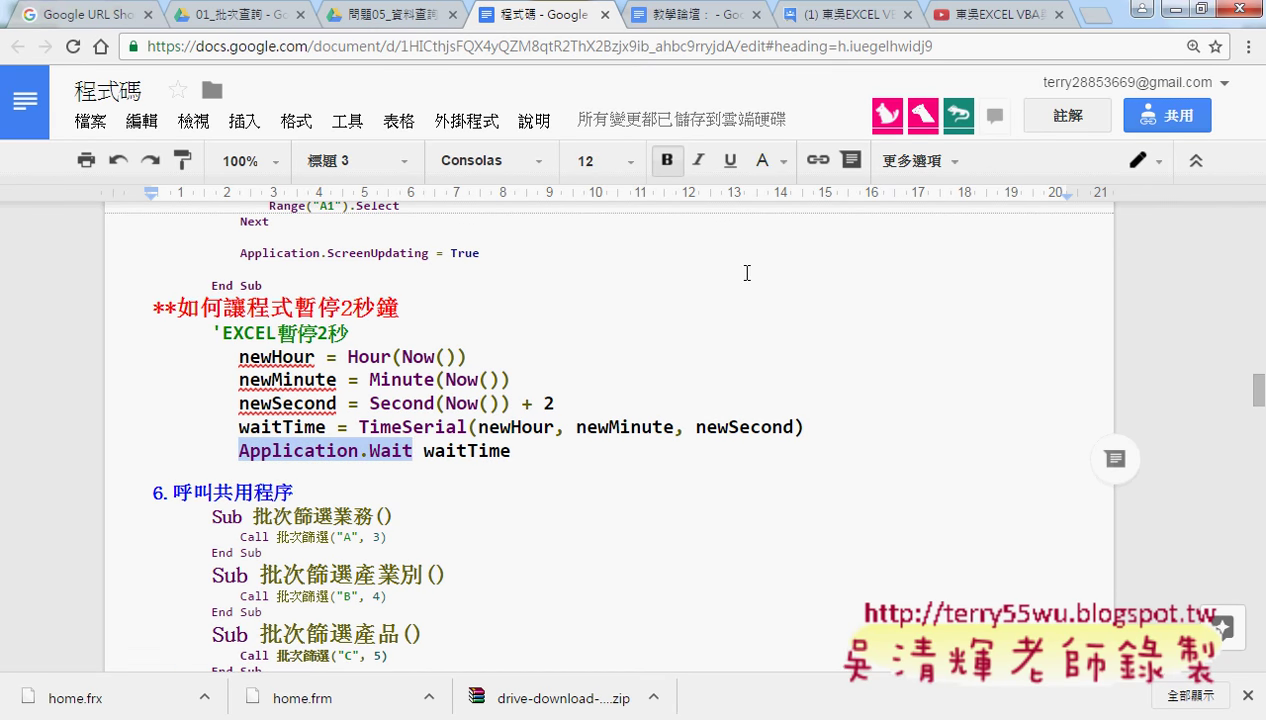
left_click(630, 161)
left_click(634, 372)
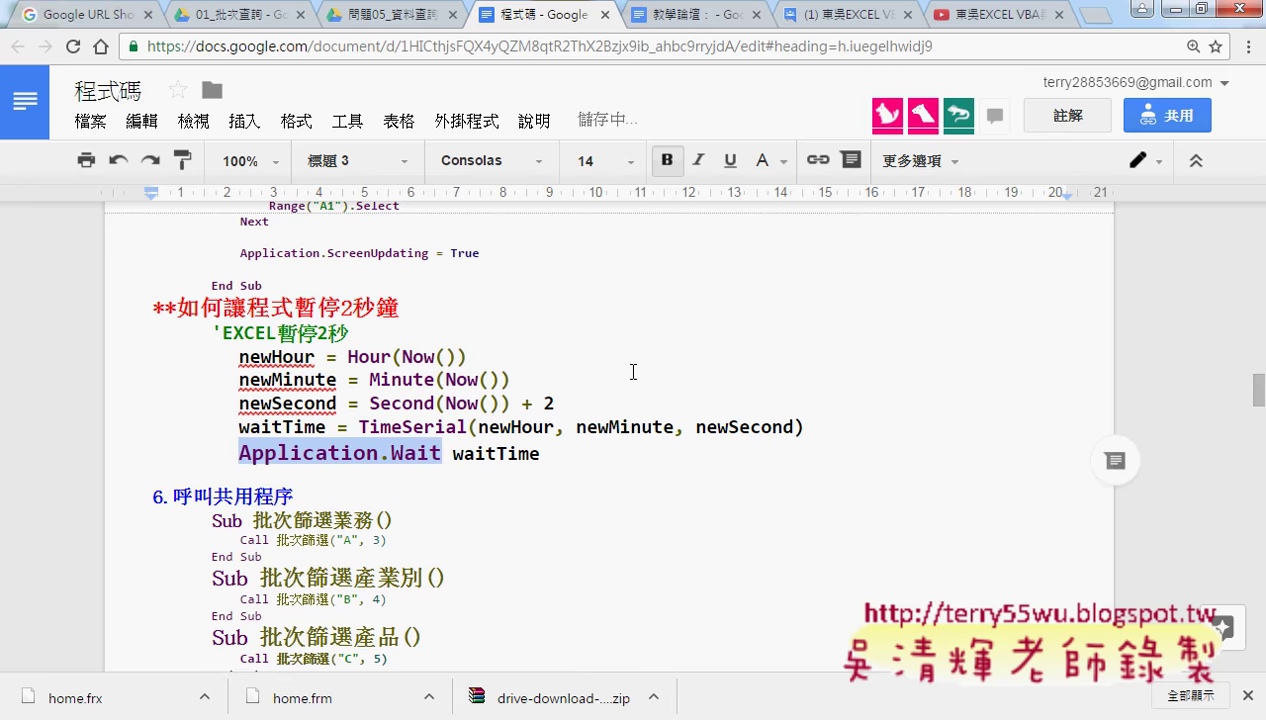
left_click(762, 160)
left_click(912, 212)
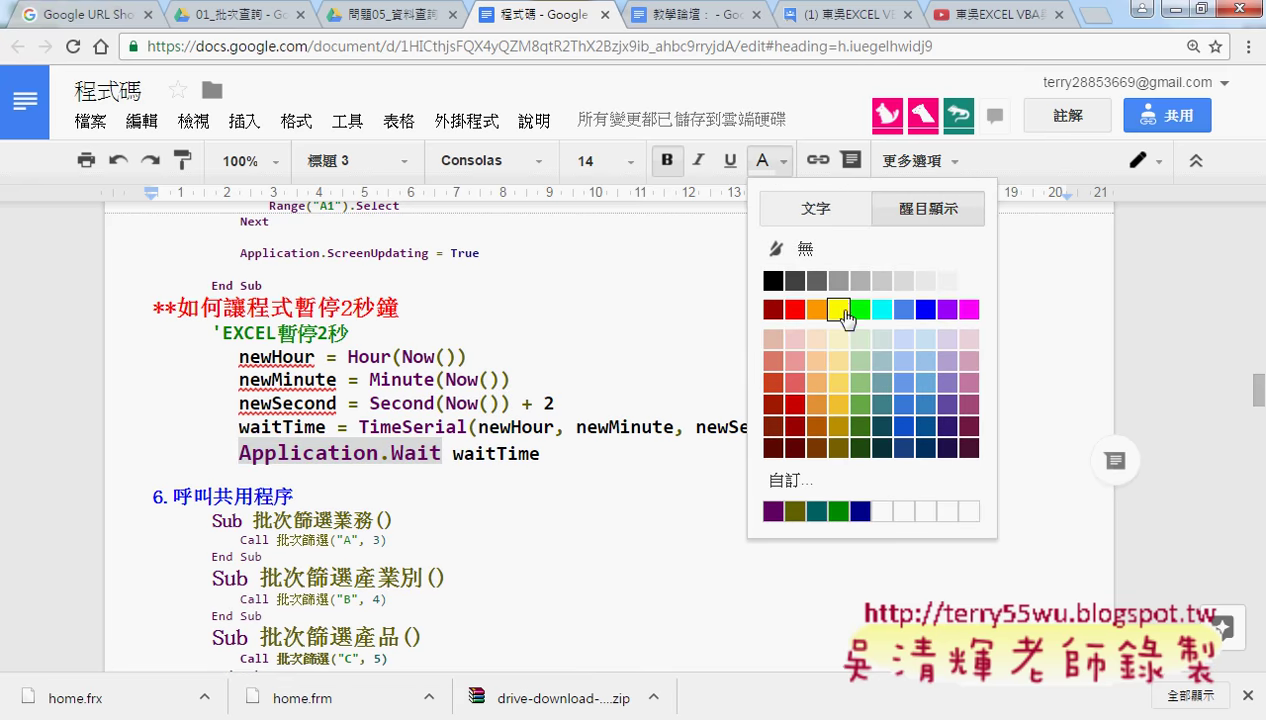
left_click(842, 313)
left_click(700, 468)
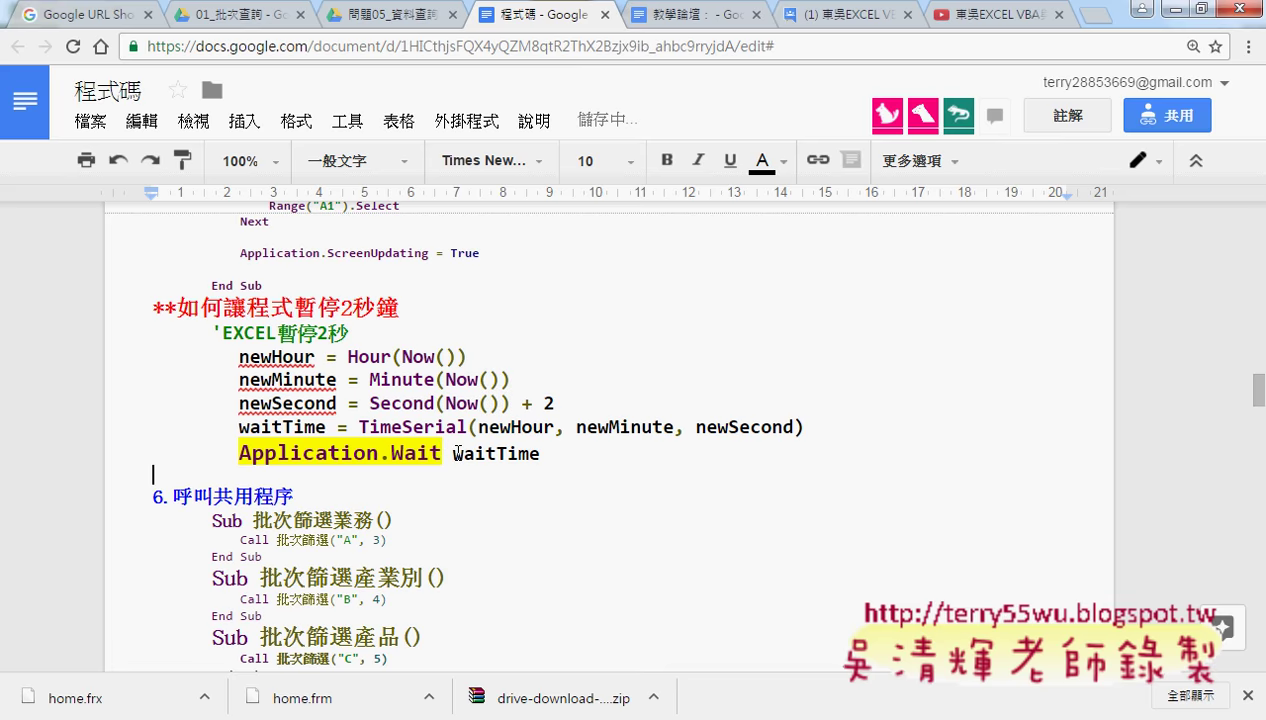
left_click_drag(453, 453, 539, 451)
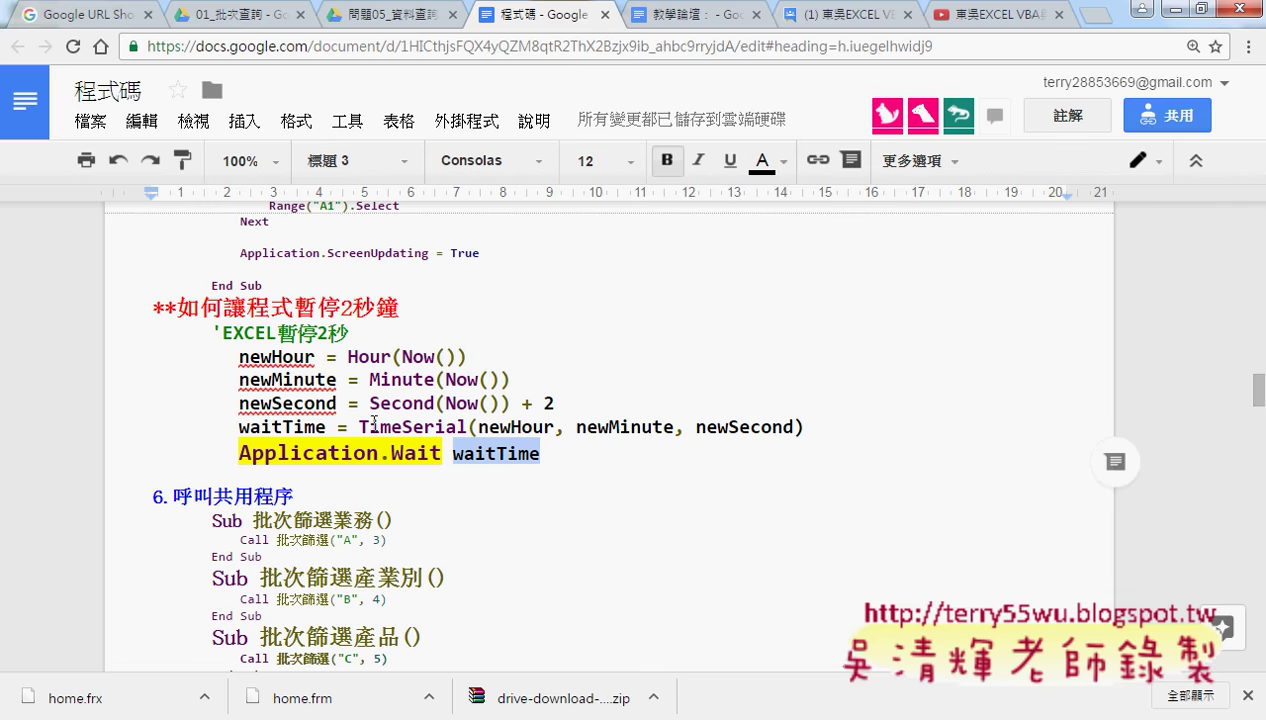
left_click_drag(358, 427, 469, 427)
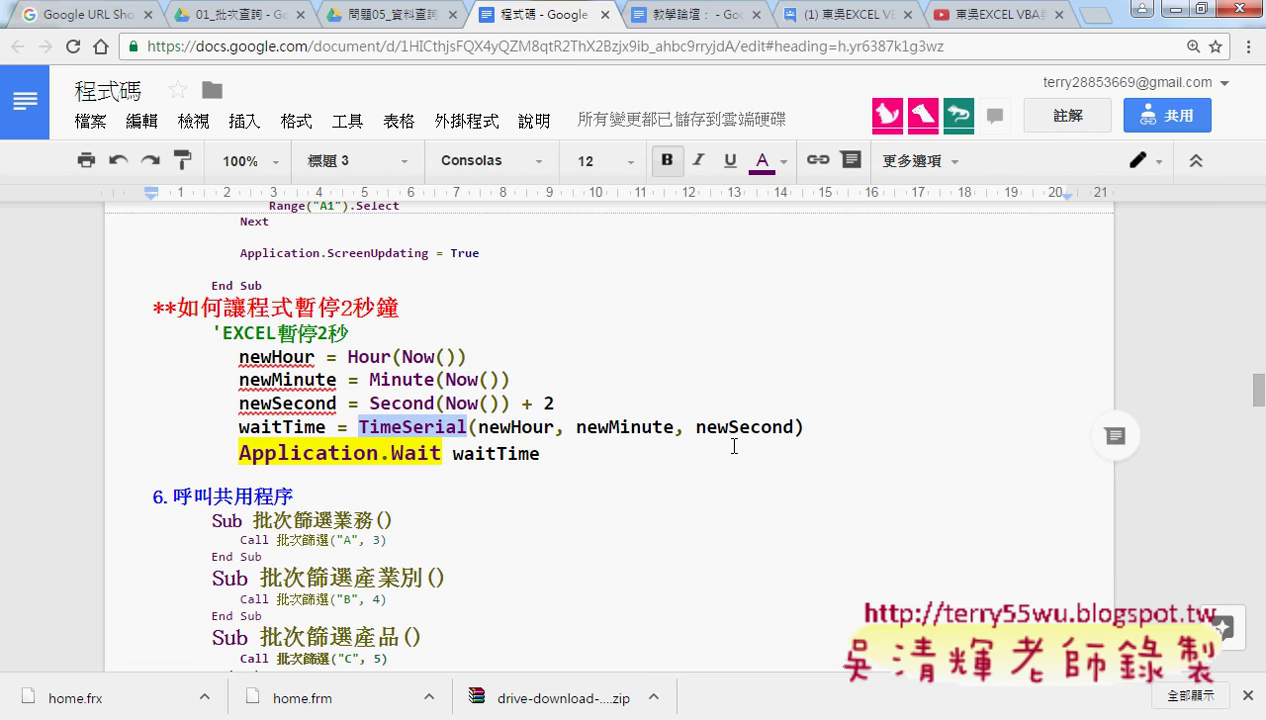
left_click(351, 357)
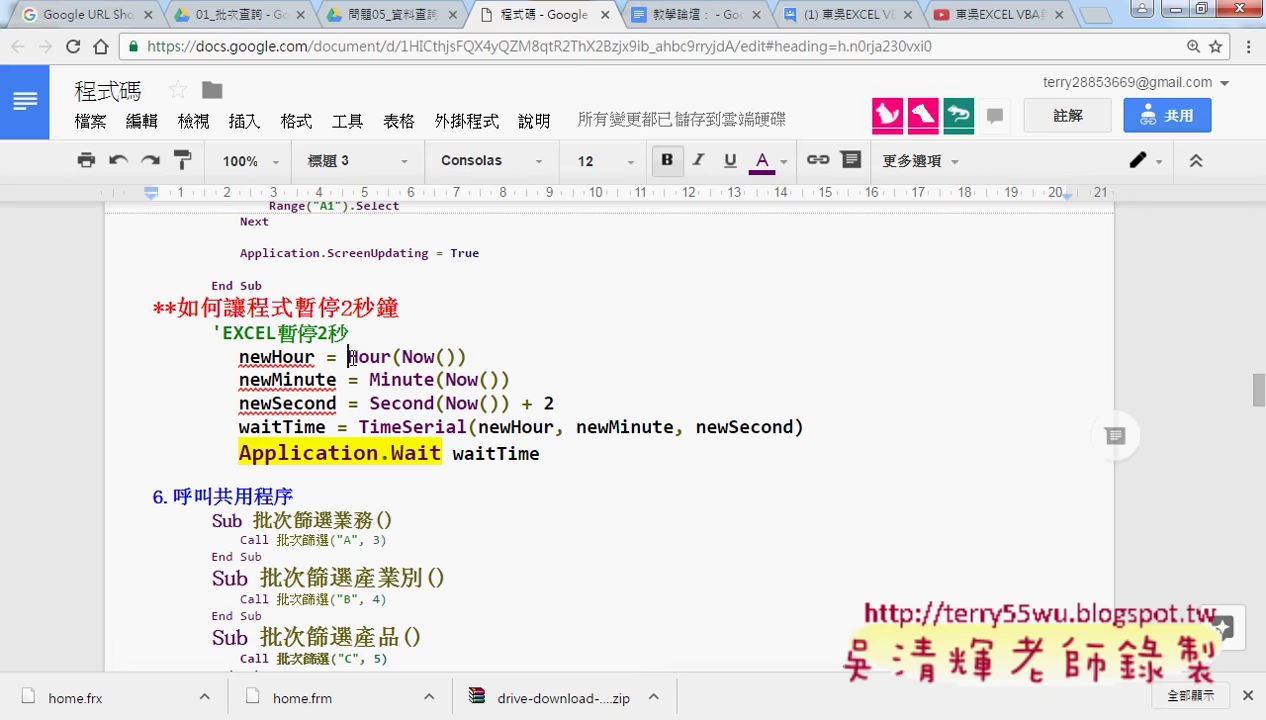
left_click_drag(351, 357, 459, 357)
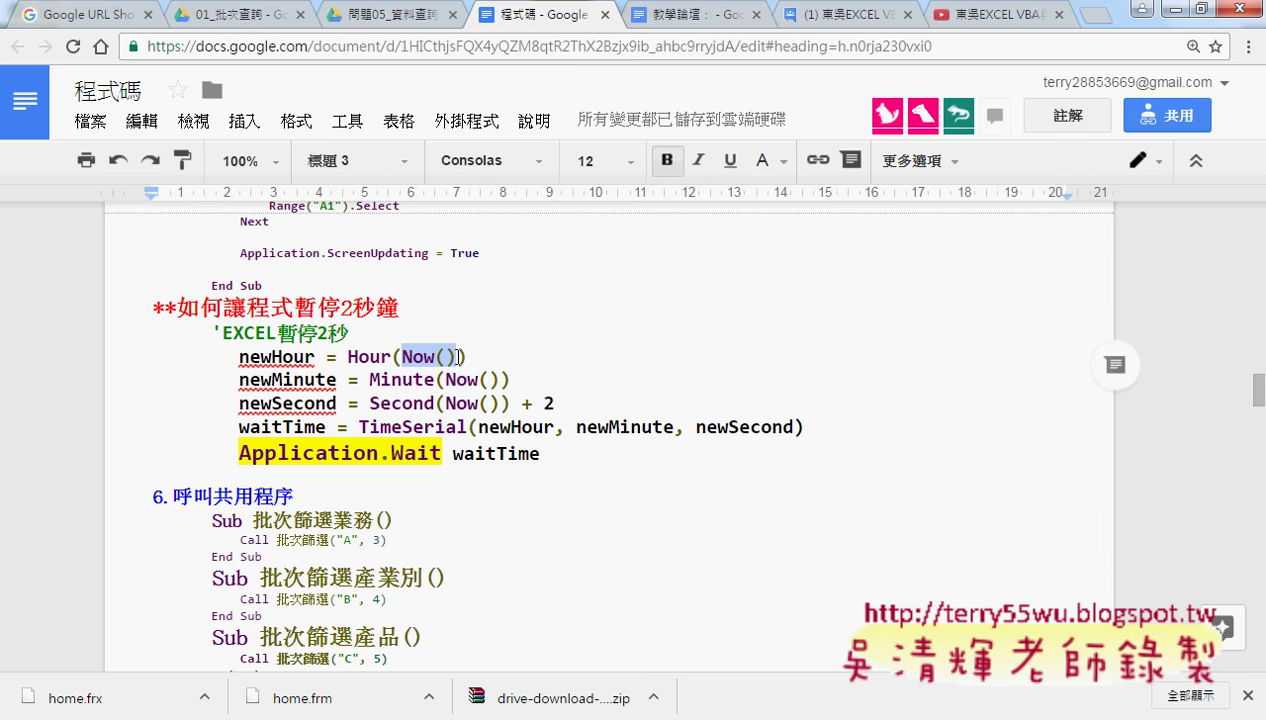
left_click_drag(521, 403, 558, 403)
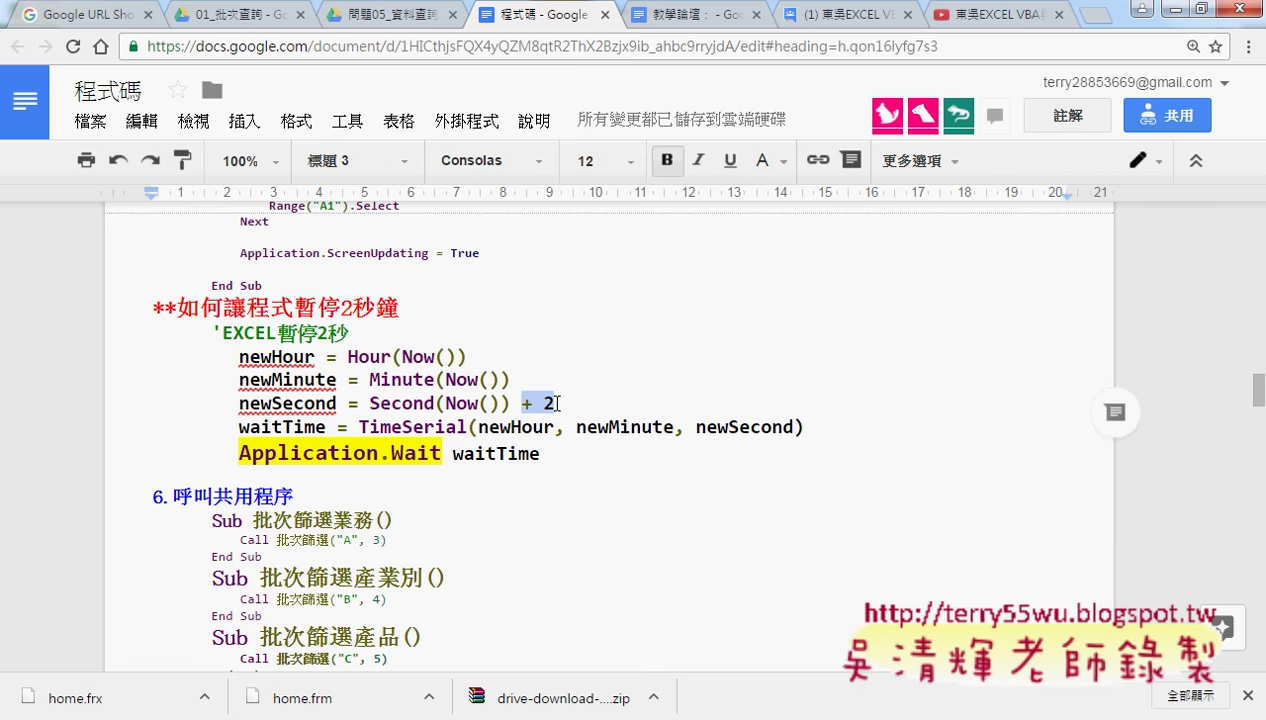
left_click_drag(380, 452, 441, 452)
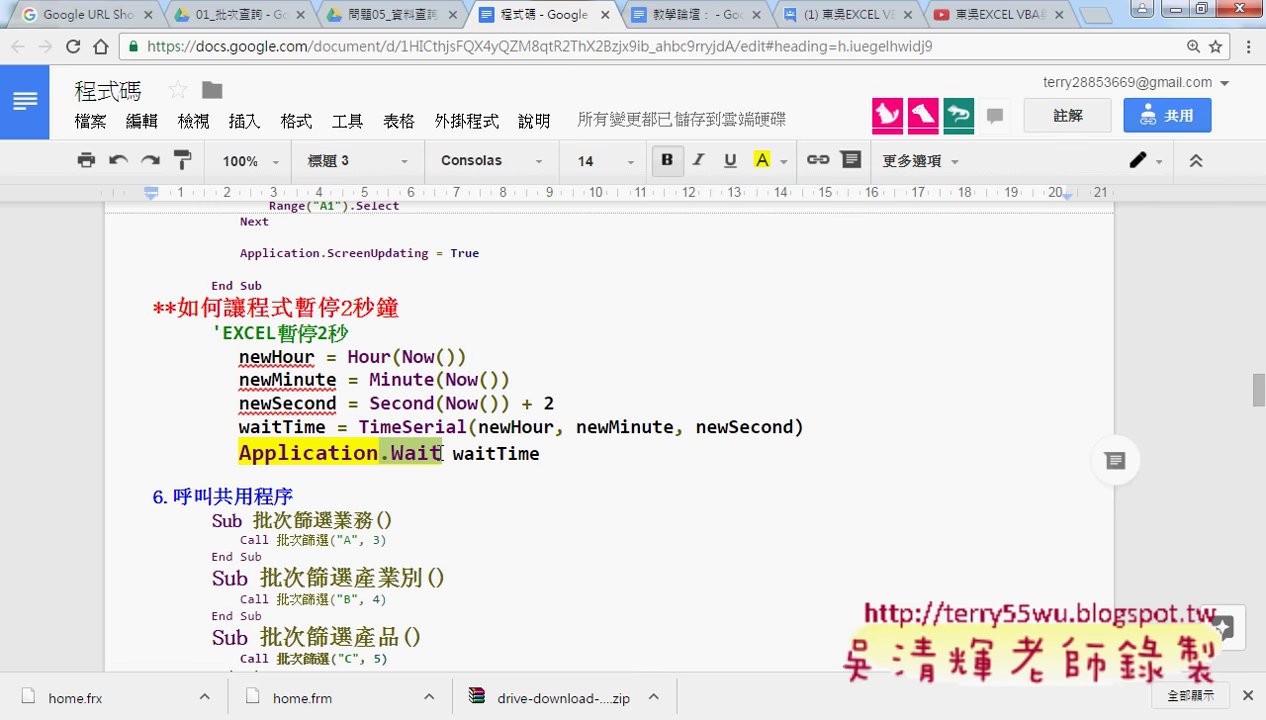
left_click_drag(441, 453, 388, 455)
Step: Swap 'Wait waitTime' for OnTime via IntelliSense, then open OnTime's F1 help page
left_click(530, 630)
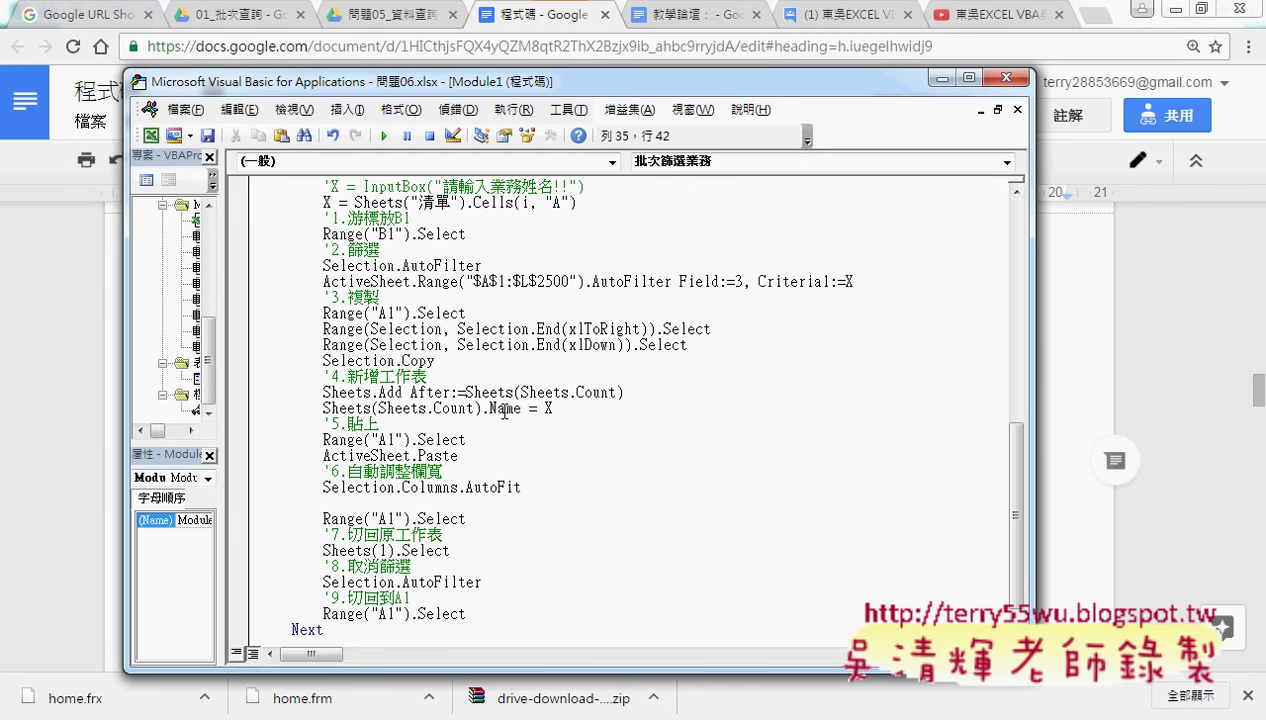
scroll(505, 410, "up", 3)
scroll(517, 380, "up", 1)
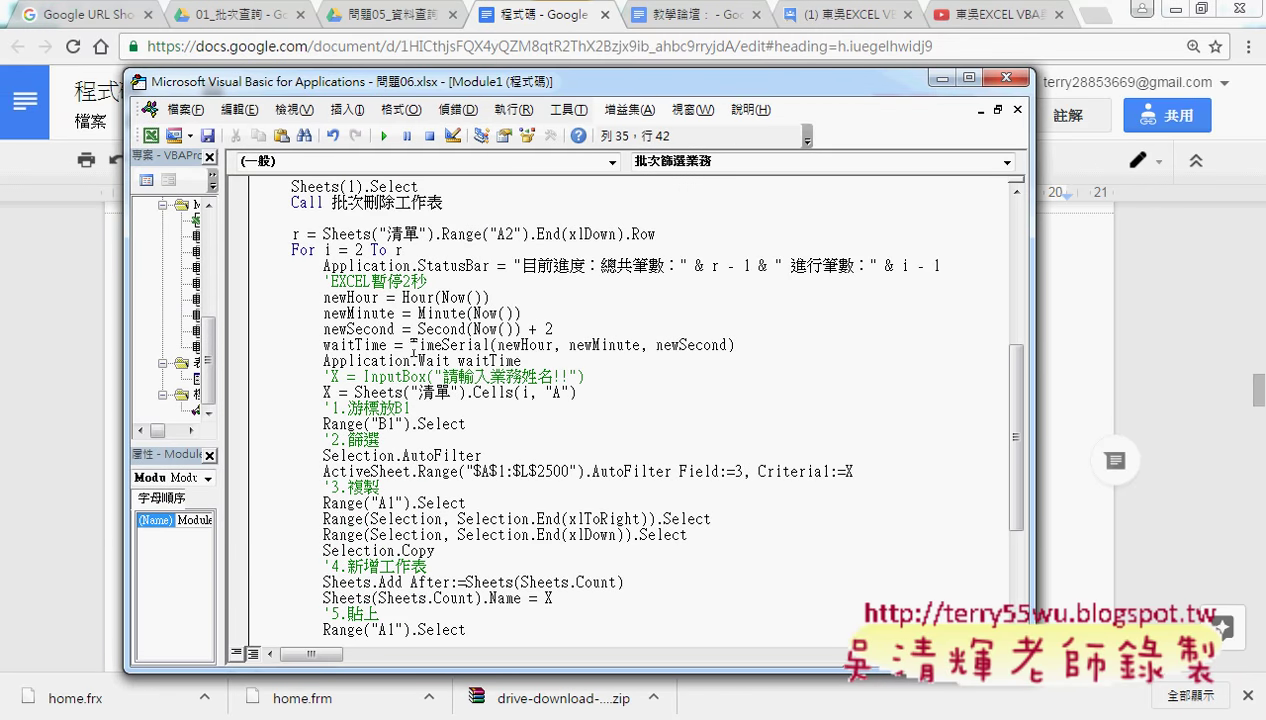
left_click_drag(413, 356, 558, 356)
type(".")
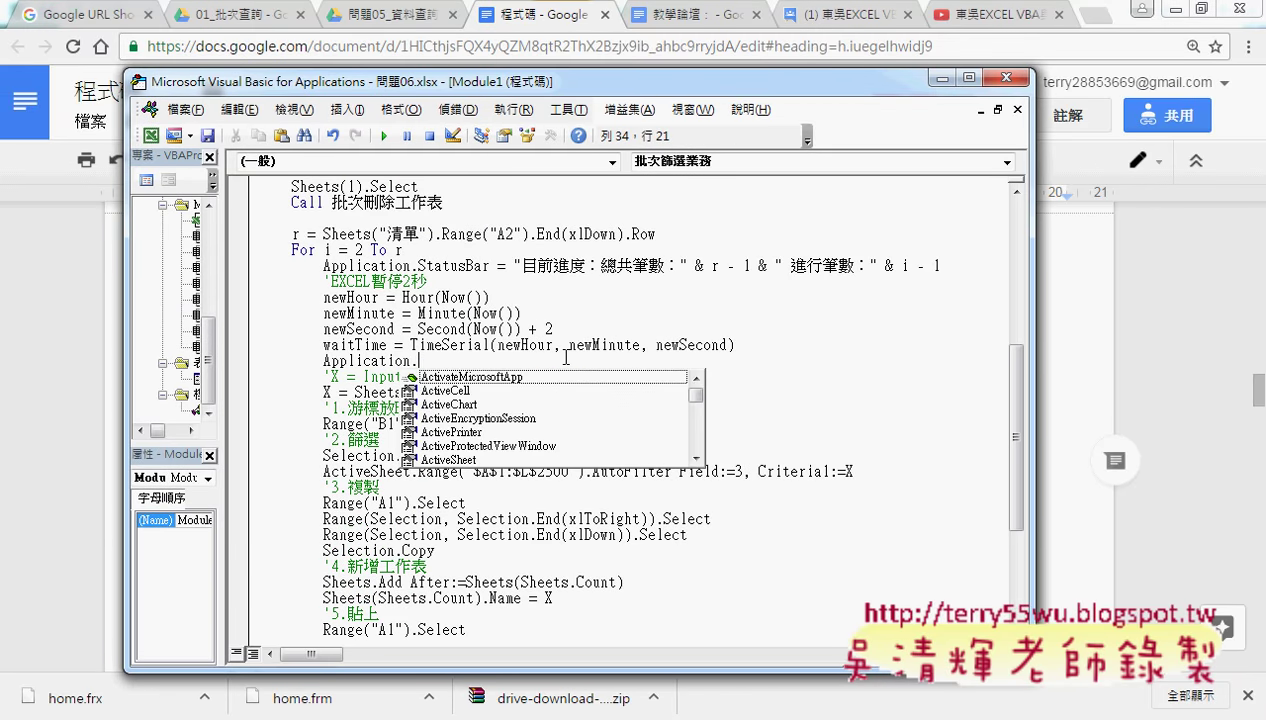
type("O")
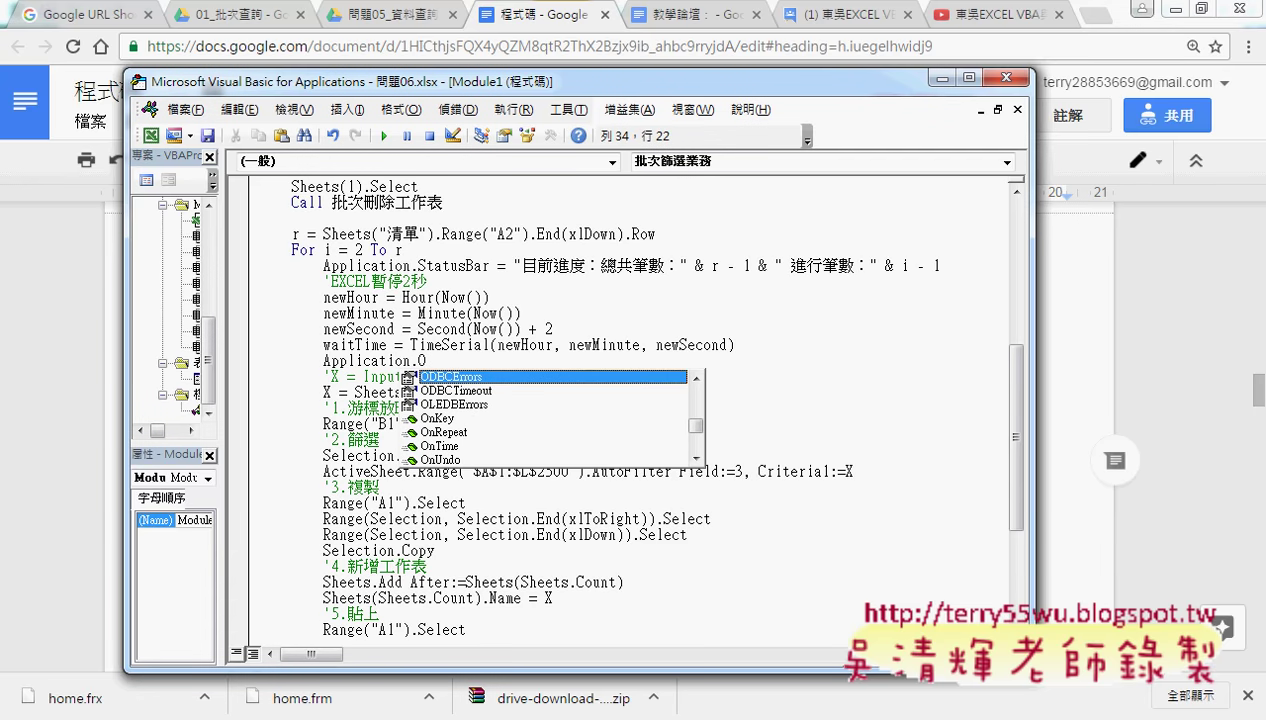
left_click(450, 447)
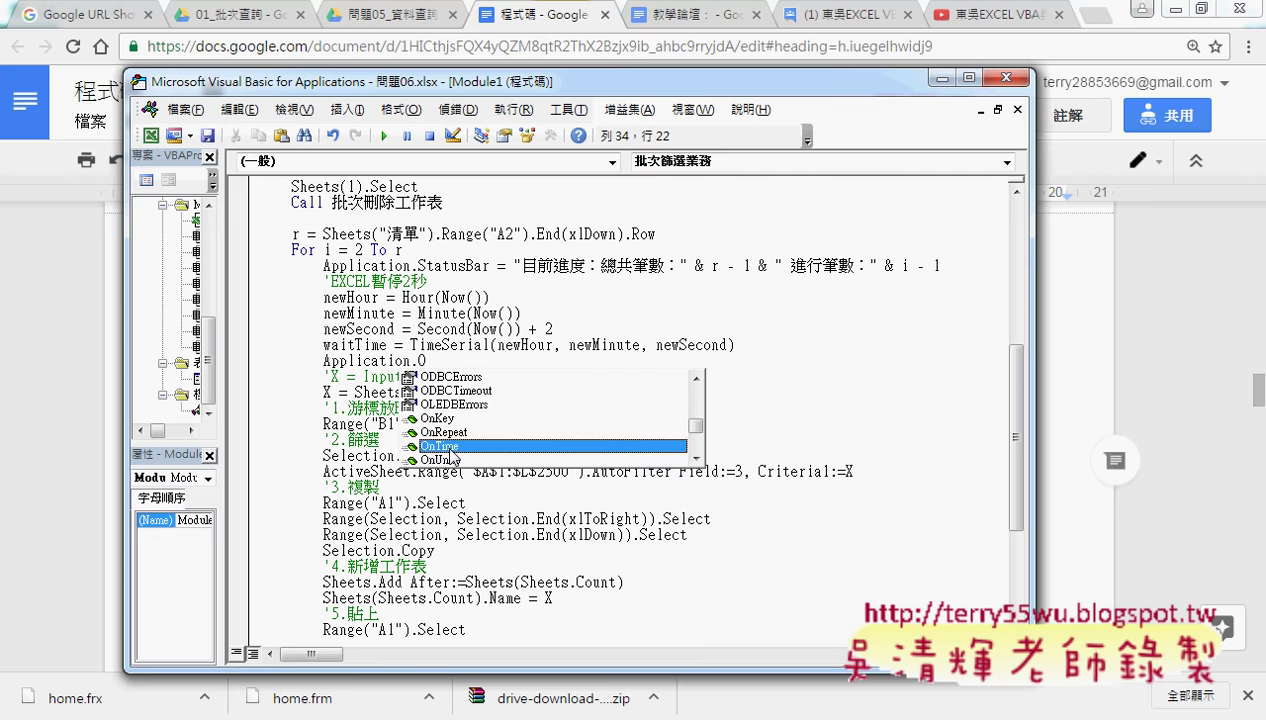
double_click(450, 446)
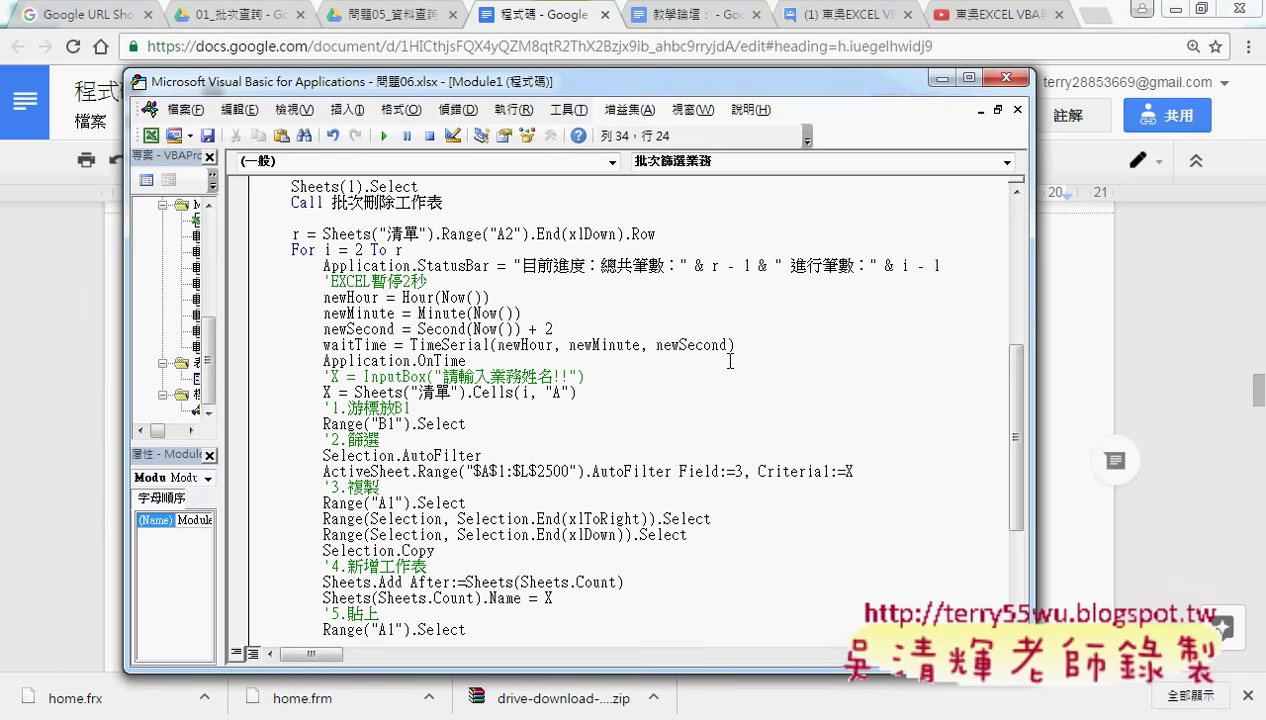
key("F1")
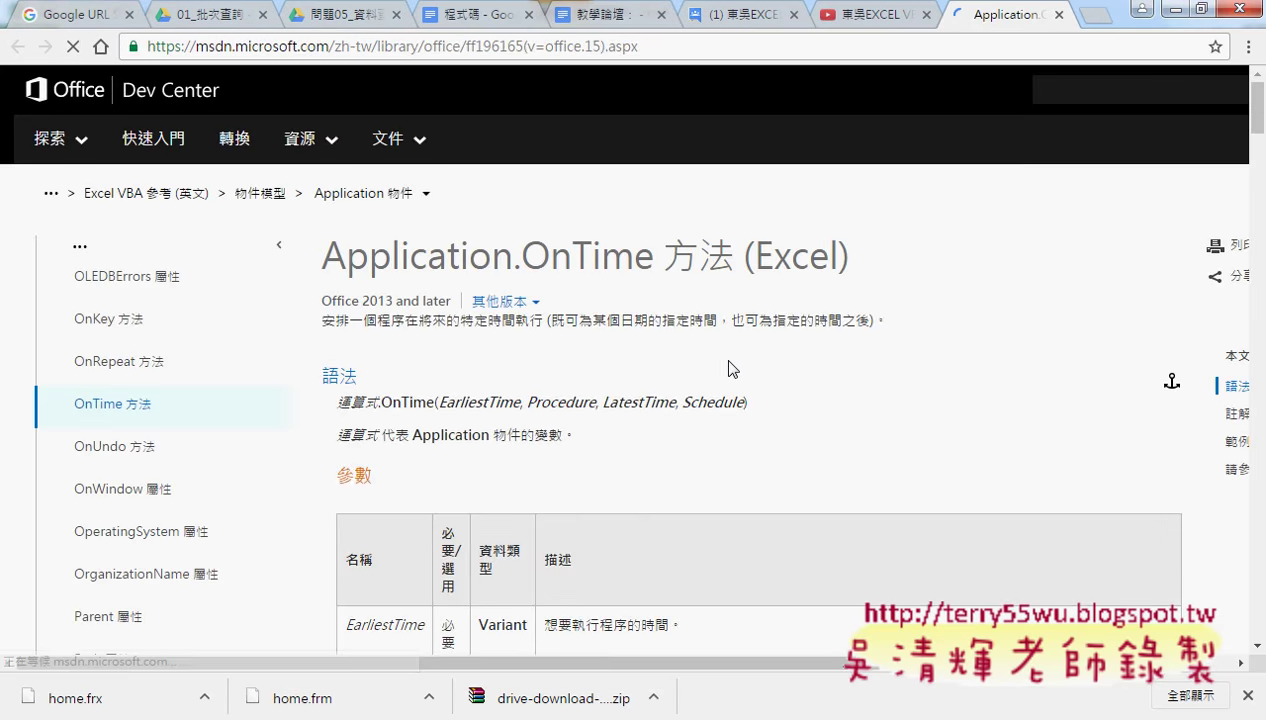
Step: Read the 範例 section's 15-second OnTime example, then go back to the VBA editor
scroll(811, 410, "down", 2)
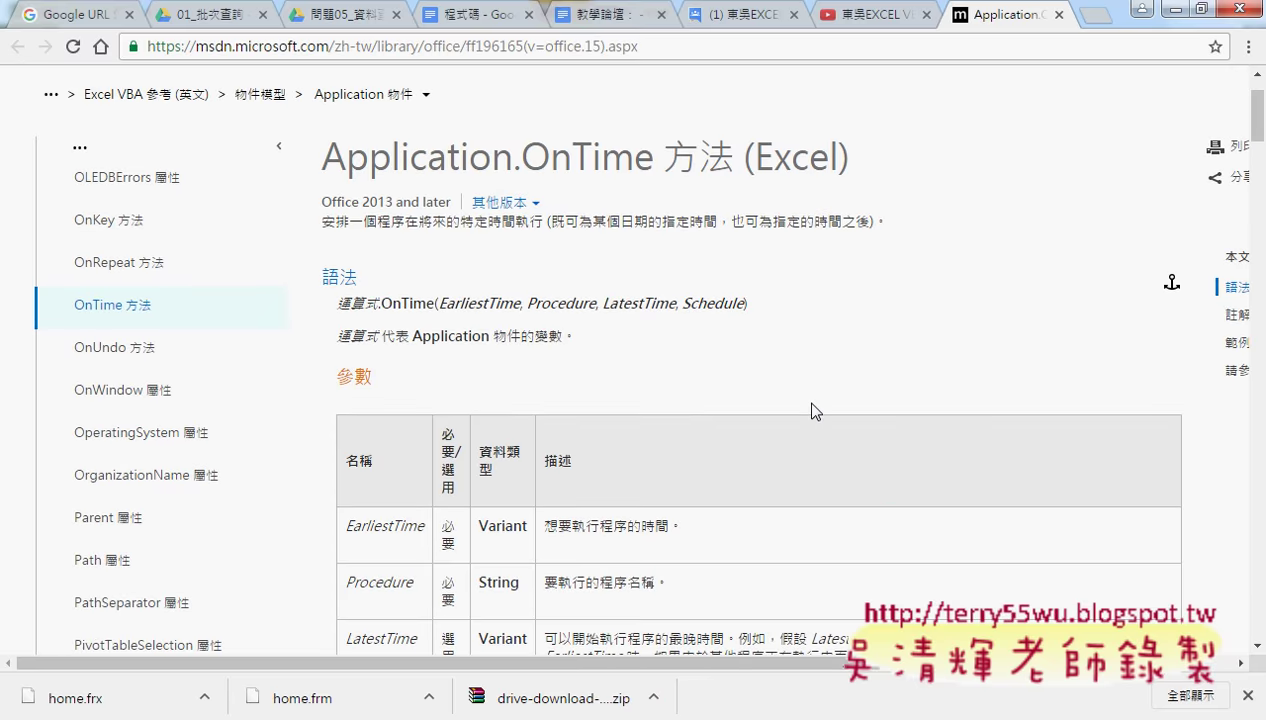
scroll(811, 410, "down", 10)
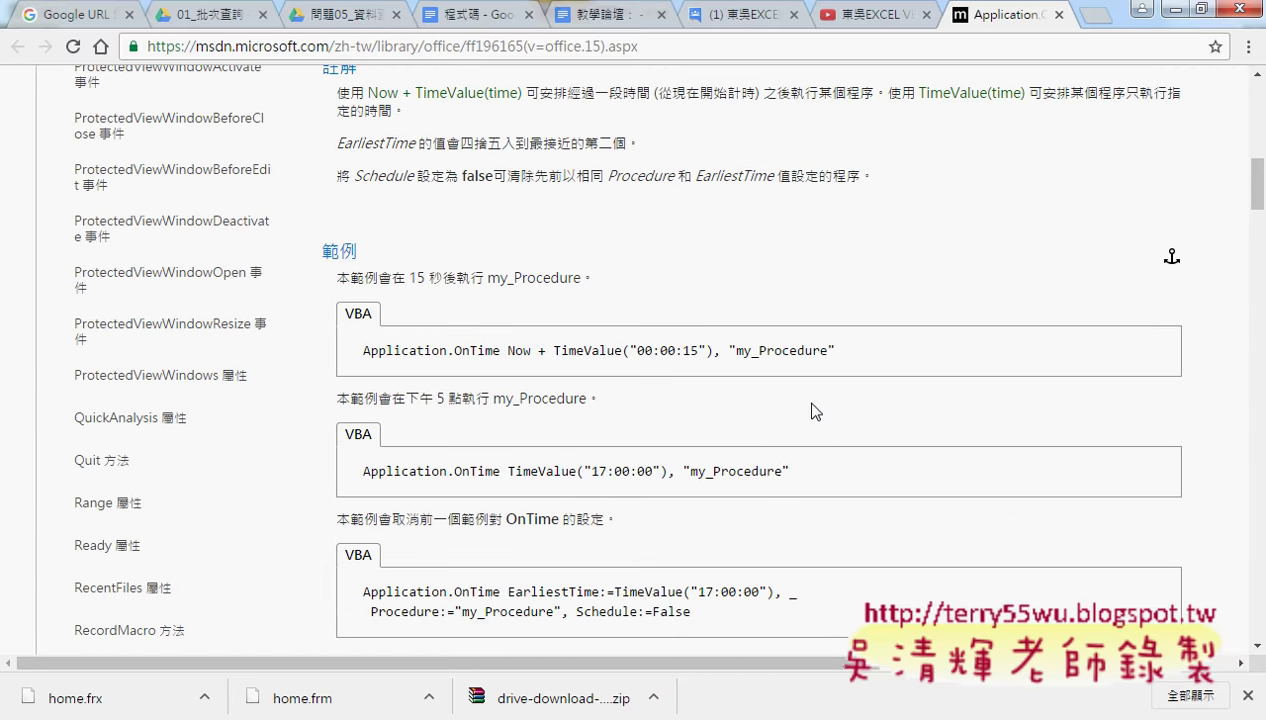
left_click_drag(365, 278, 530, 278)
left_click_drag(836, 351, 365, 356)
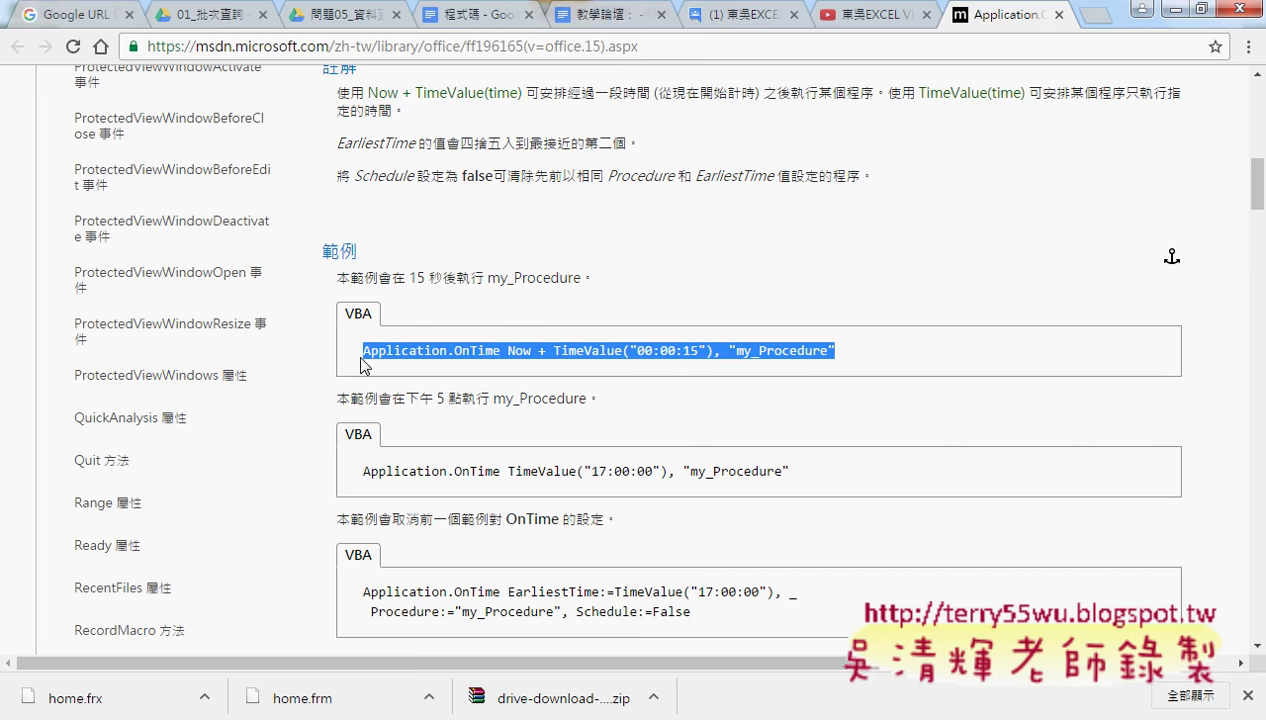
left_click_drag(507, 350, 836, 352)
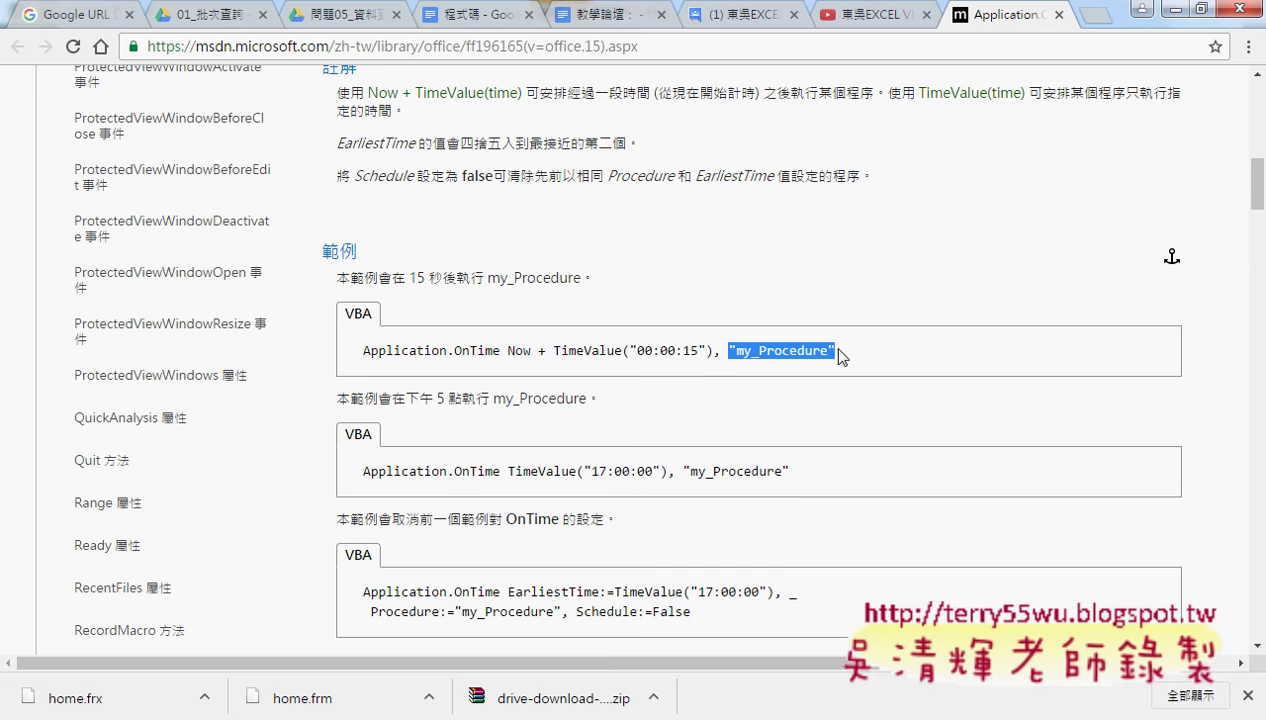
left_click(510, 640)
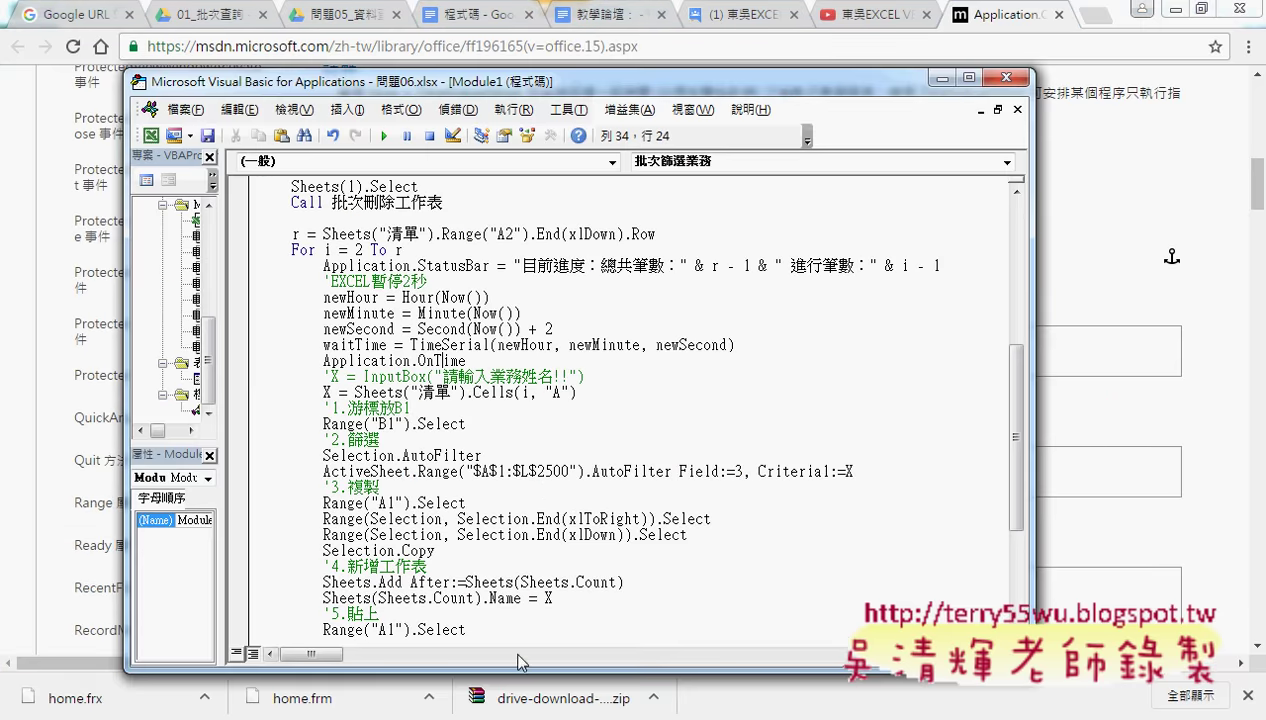
Step: Select the 批次篩選業務 procedure name, then return to the OnTime help page in Chrome
scroll(296, 325, "up", 4)
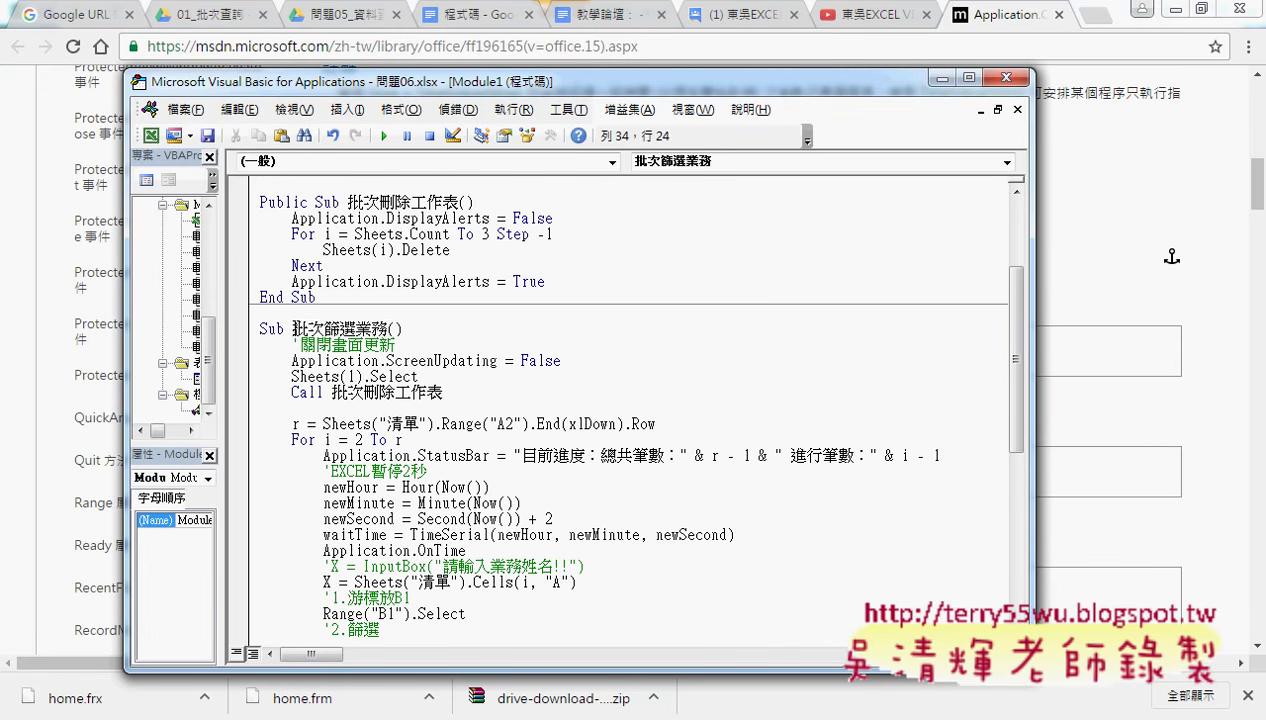
left_click_drag(292, 328, 388, 328)
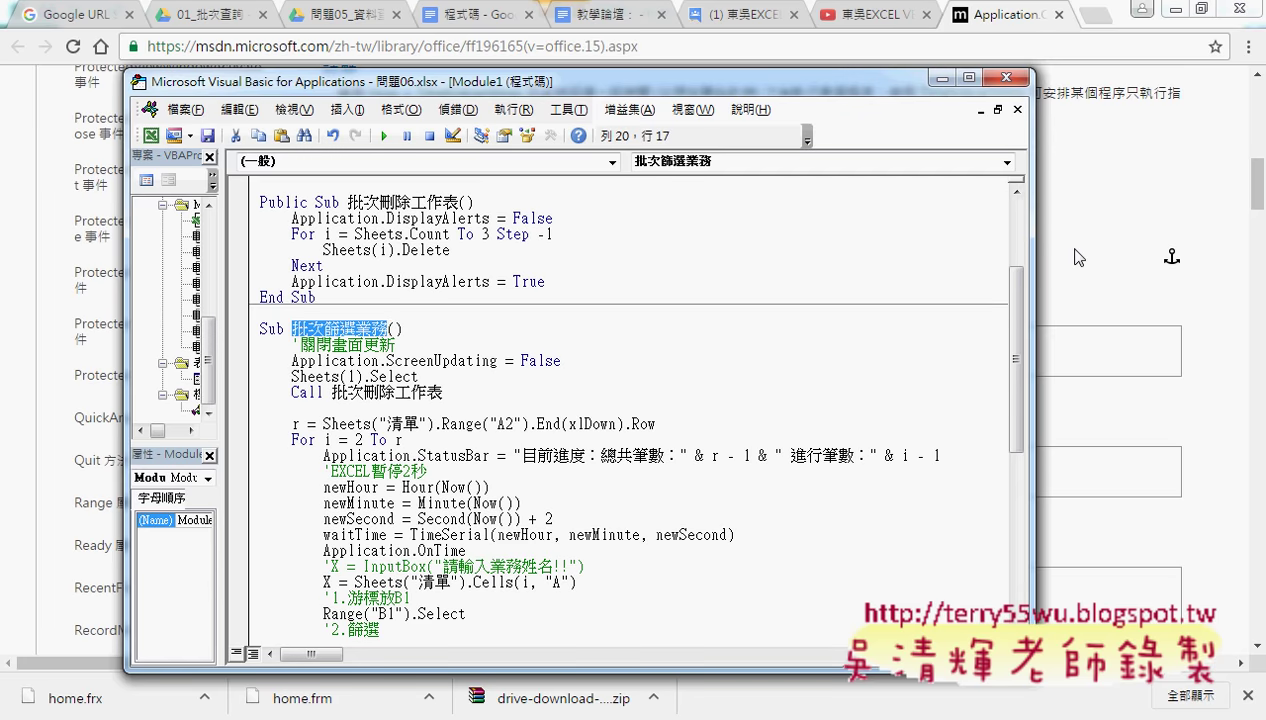
left_click(1108, 296)
scroll(885, 460, "down", 2)
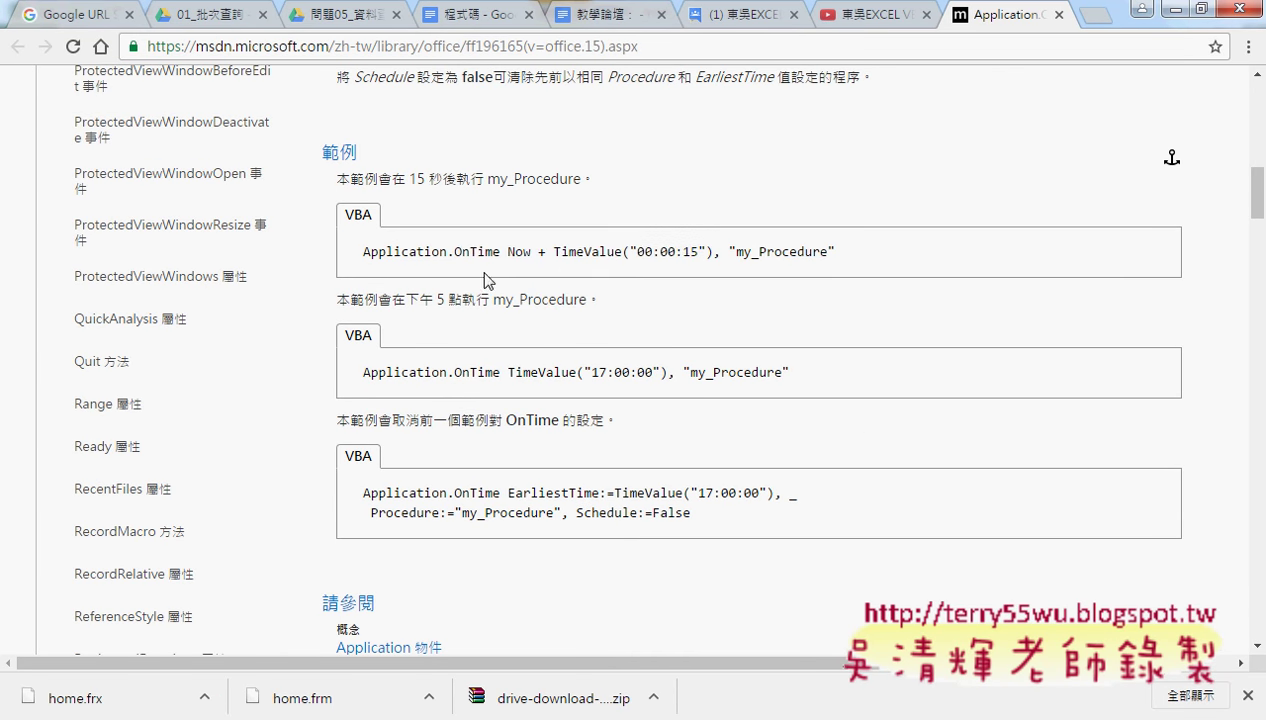
mouse_move(500, 251)
left_mouse_down()
mouse_move(693, 247)
mouse_move(890, 266)
left_mouse_up()
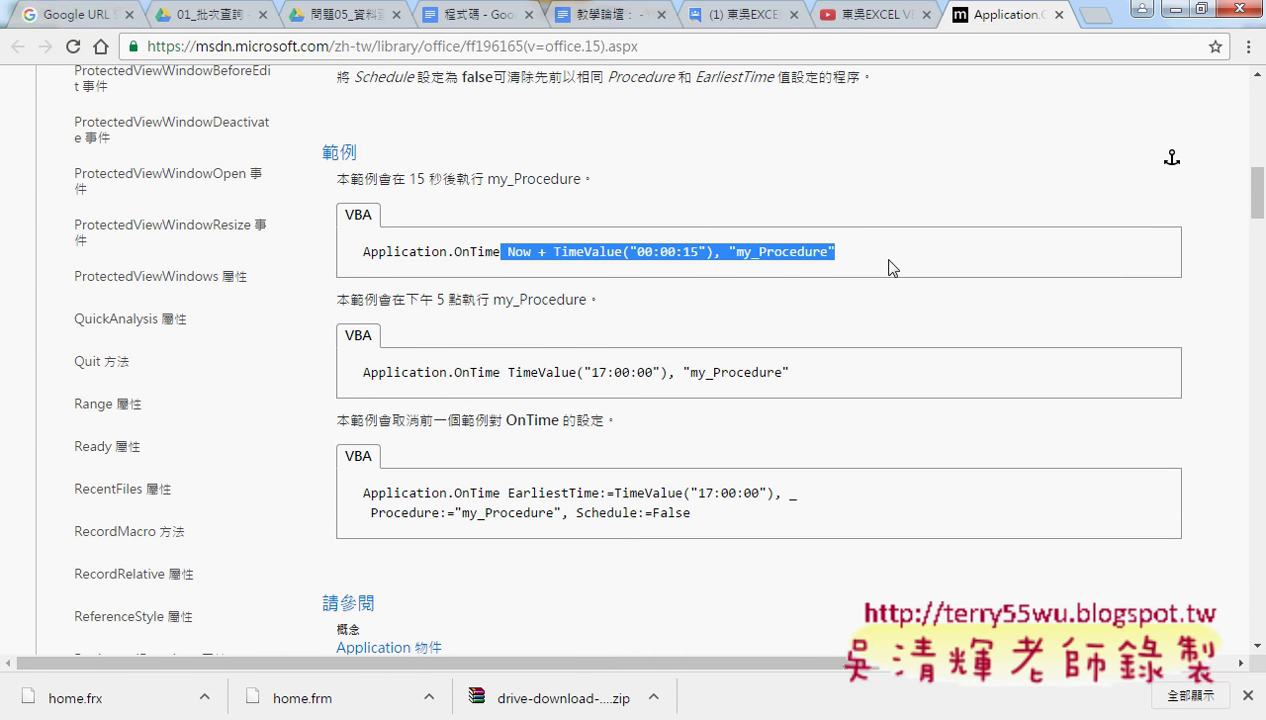
scroll(848, 347, "down", 1)
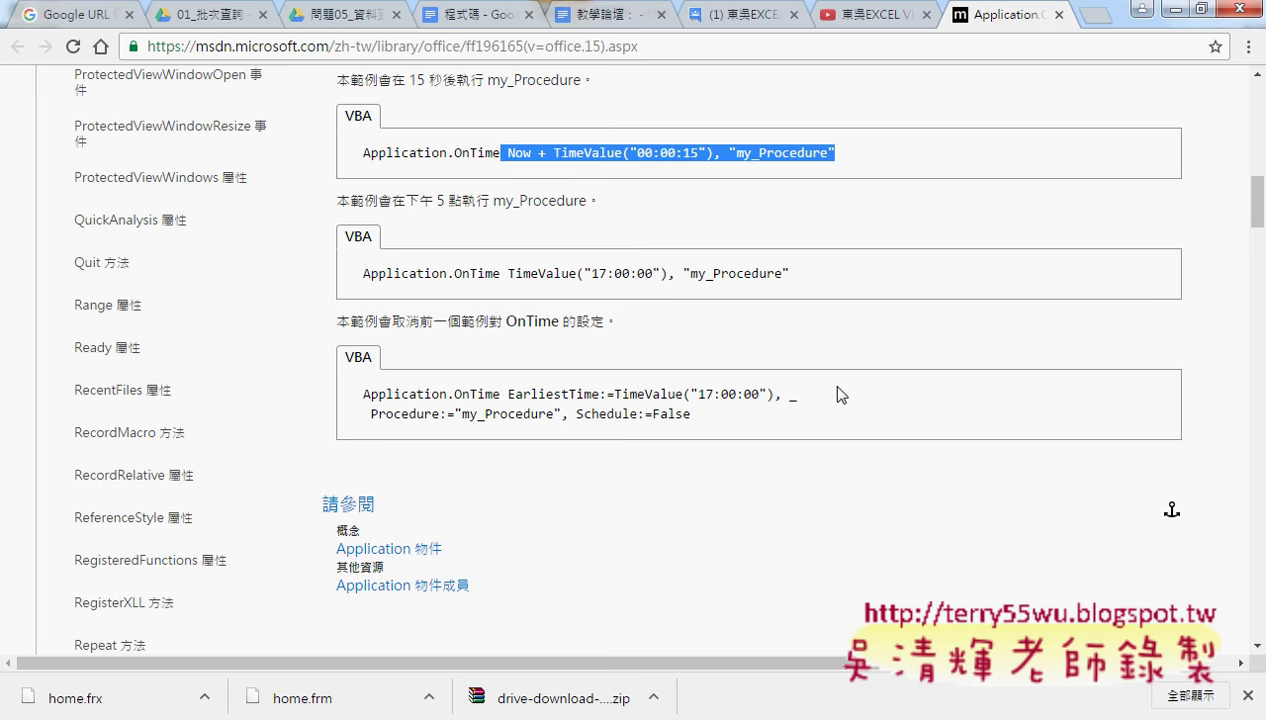
left_click(340, 202)
left_click_drag(340, 202, 602, 203)
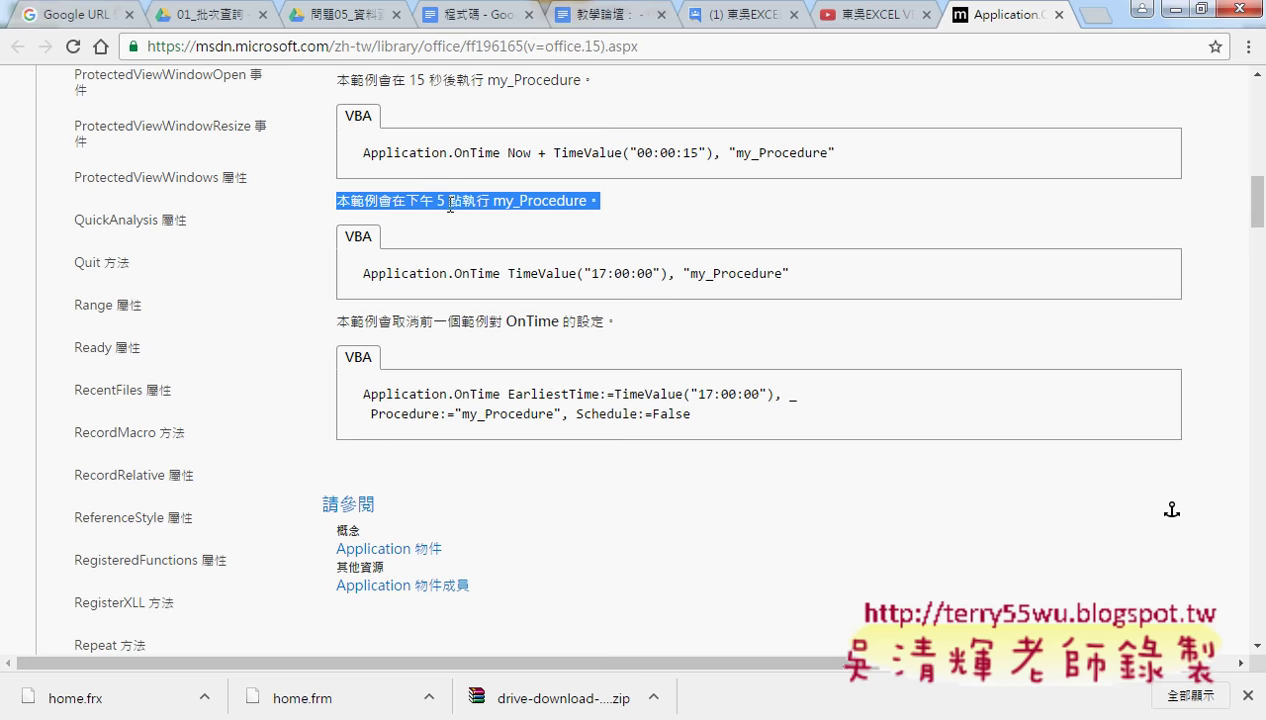
left_click_drag(507, 273, 670, 273)
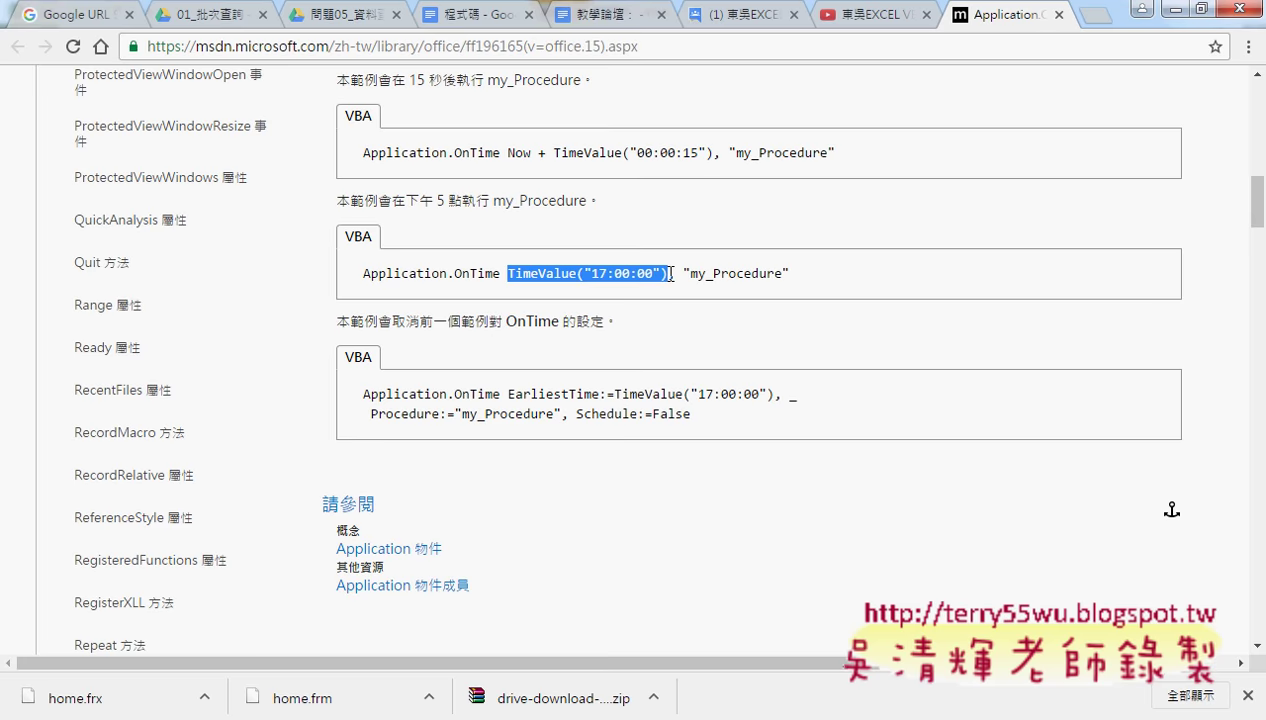
left_click_drag(454, 152, 492, 152)
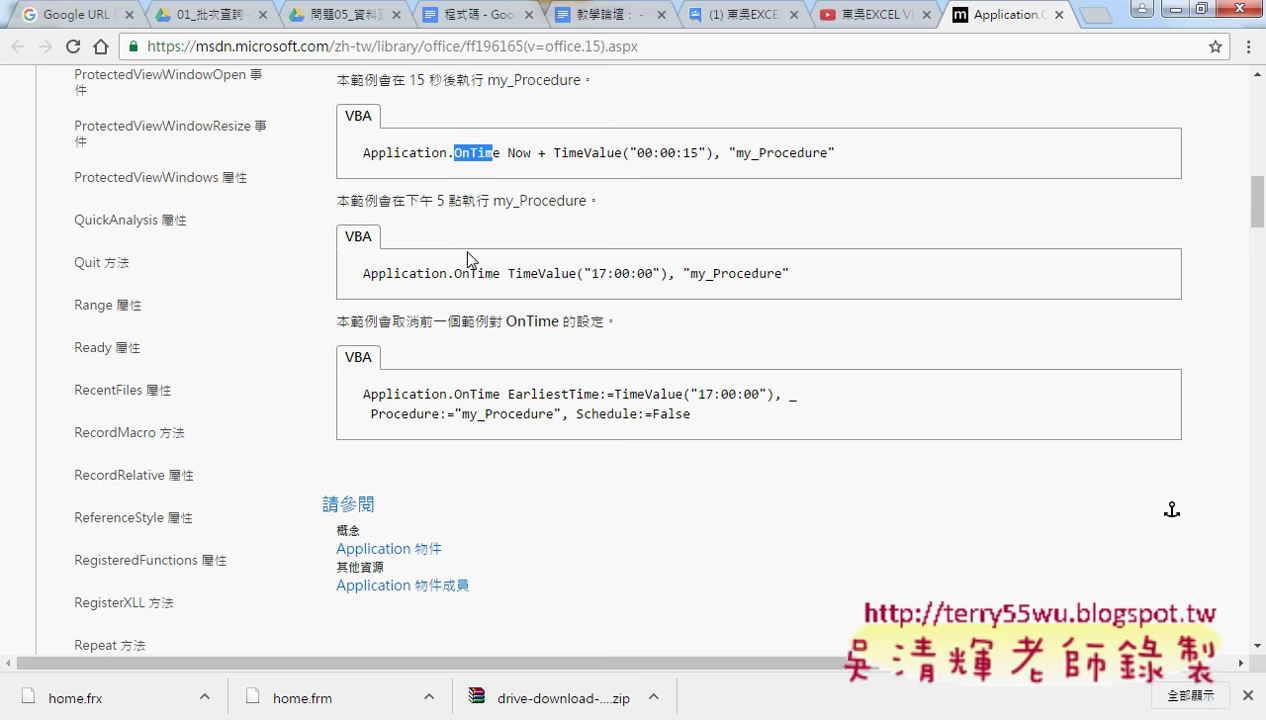
left_click_drag(462, 276, 507, 274)
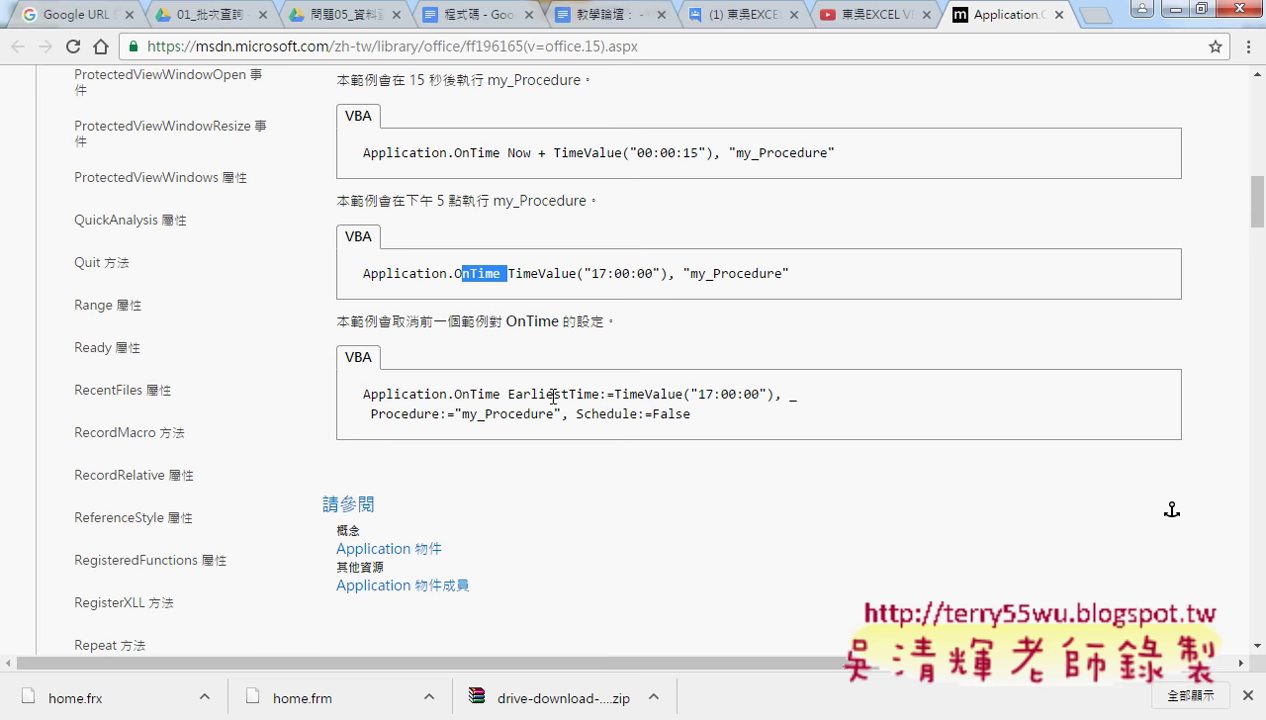
left_click_drag(508, 153, 711, 153)
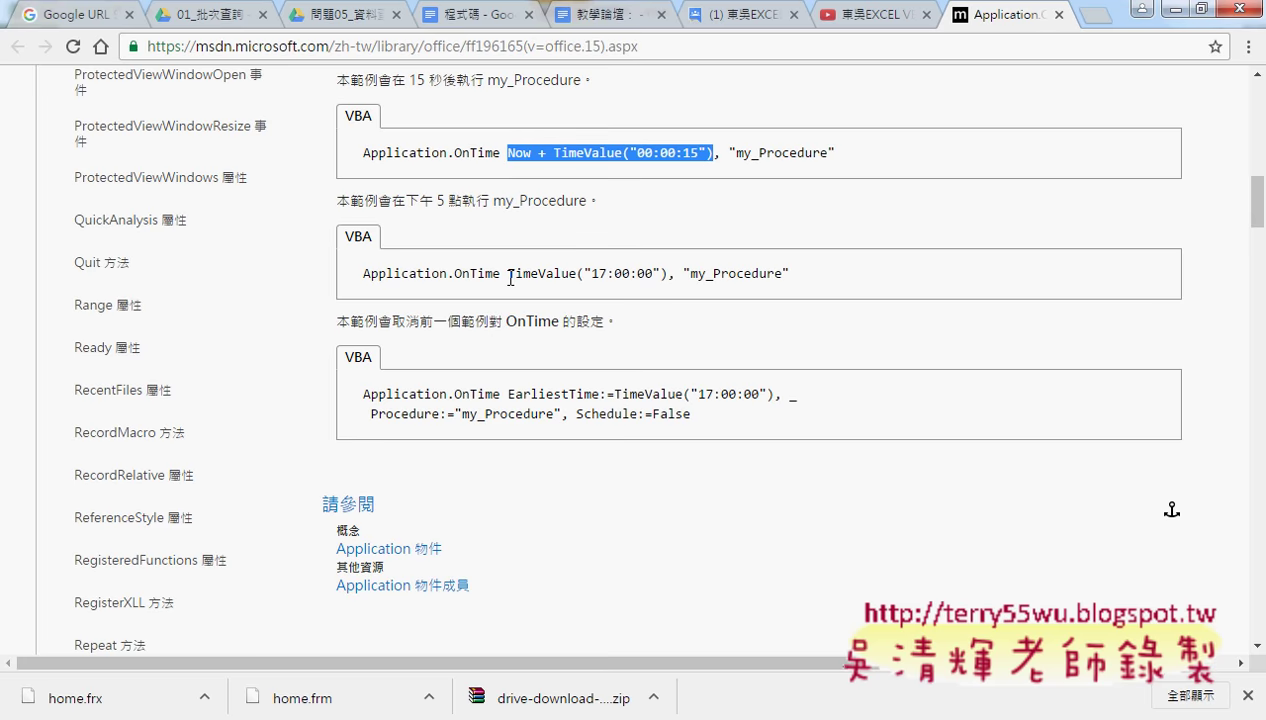
left_click_drag(510, 276, 668, 282)
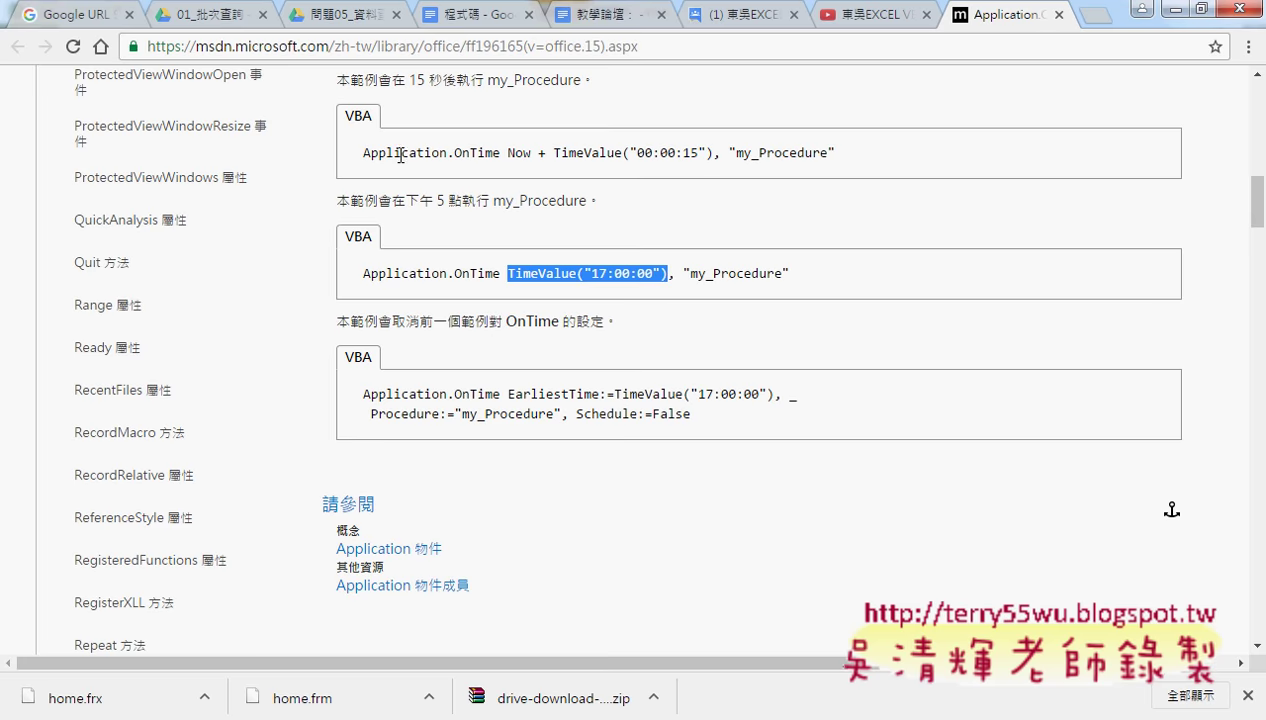
left_click_drag(366, 155, 711, 160)
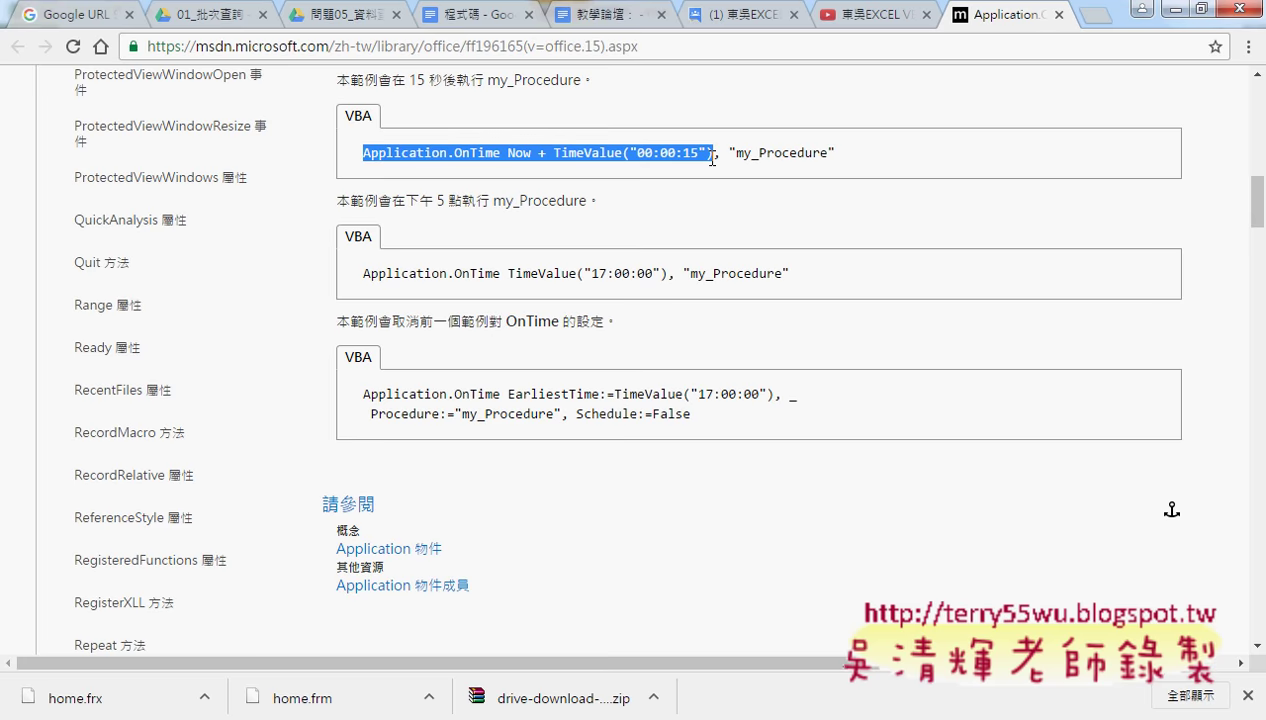
left_click_drag(729, 153, 838, 160)
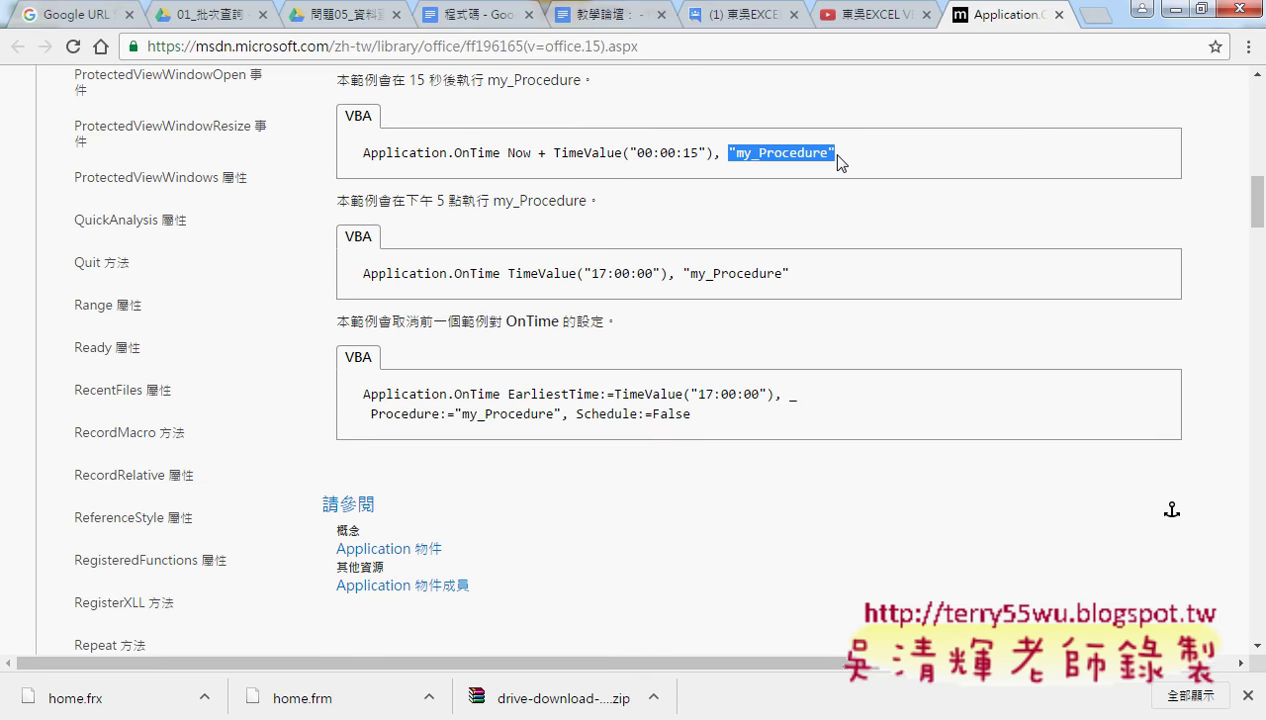
scroll(838, 162, "up", 5)
scroll(842, 175, "up", 5)
scroll(846, 186, "up", 5)
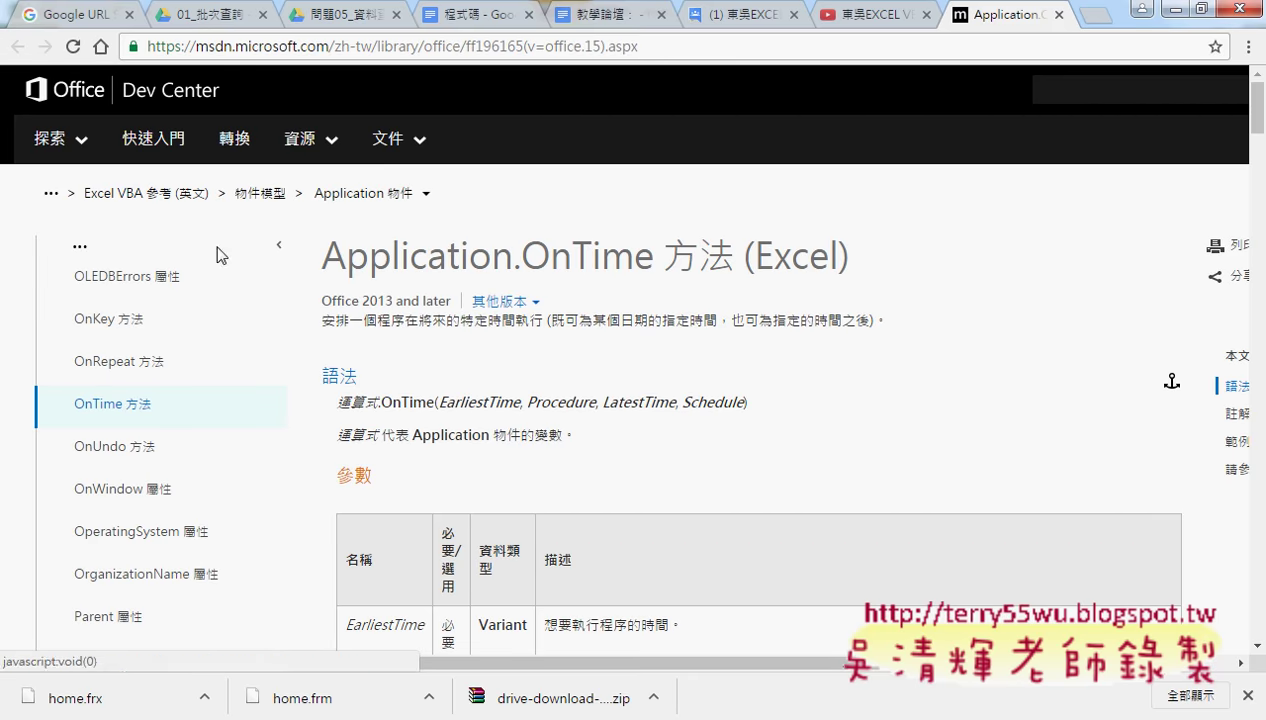
Step: Scroll through OnTime's parameters and remarks, then open the Path 屬性 sidebar link
scroll(141, 460, "down", 2)
scroll(145, 455, "down", 2)
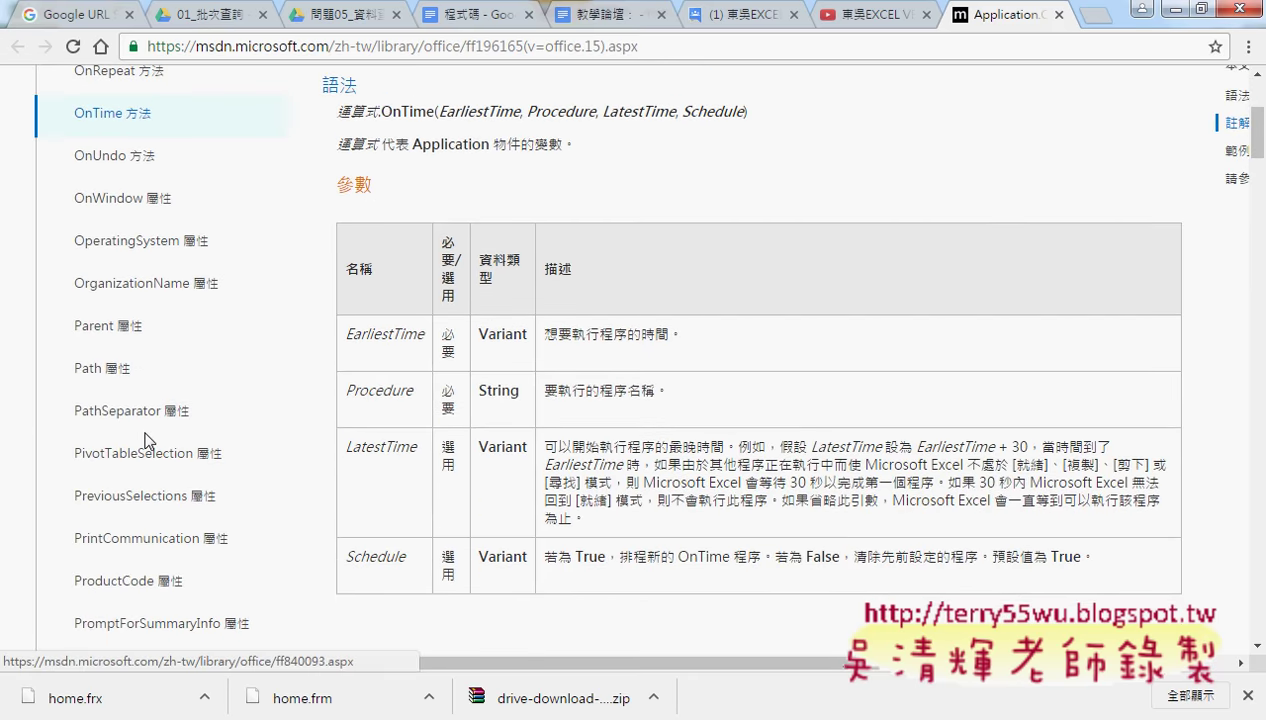
scroll(150, 400, "up", 2)
scroll(141, 376, "down", 2)
scroll(141, 378, "down", 1)
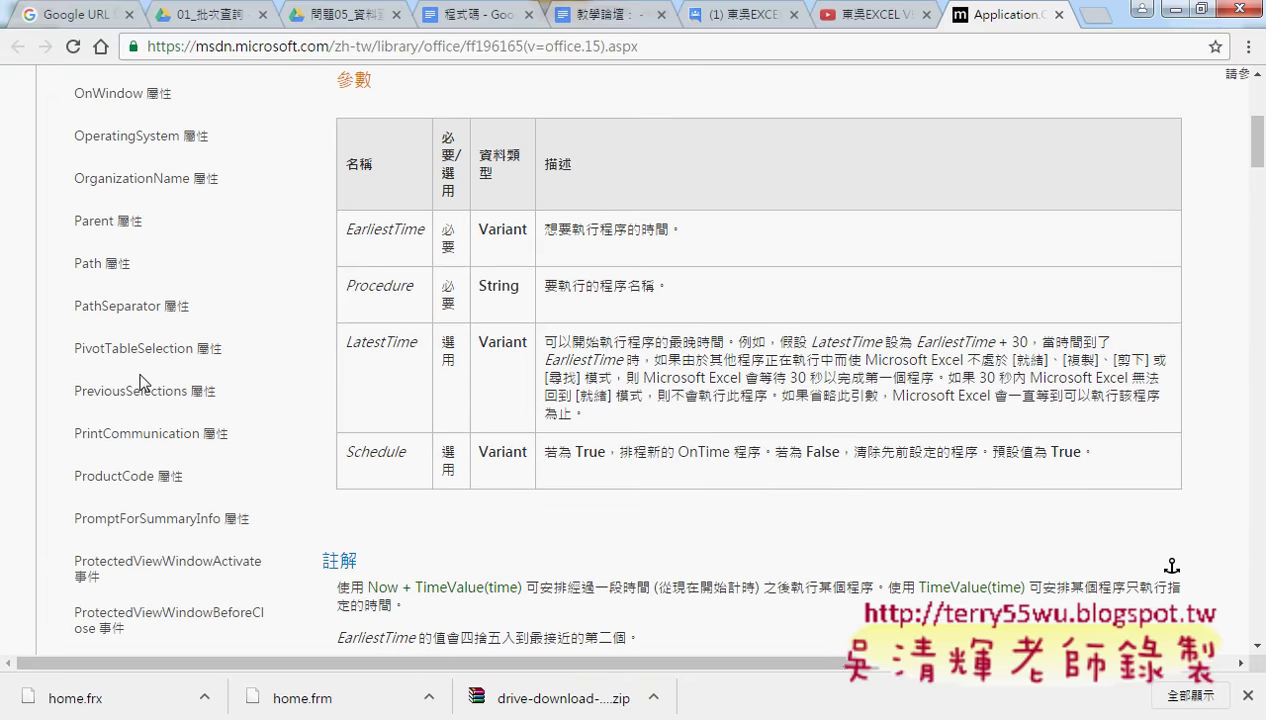
scroll(148, 381, "down", 1)
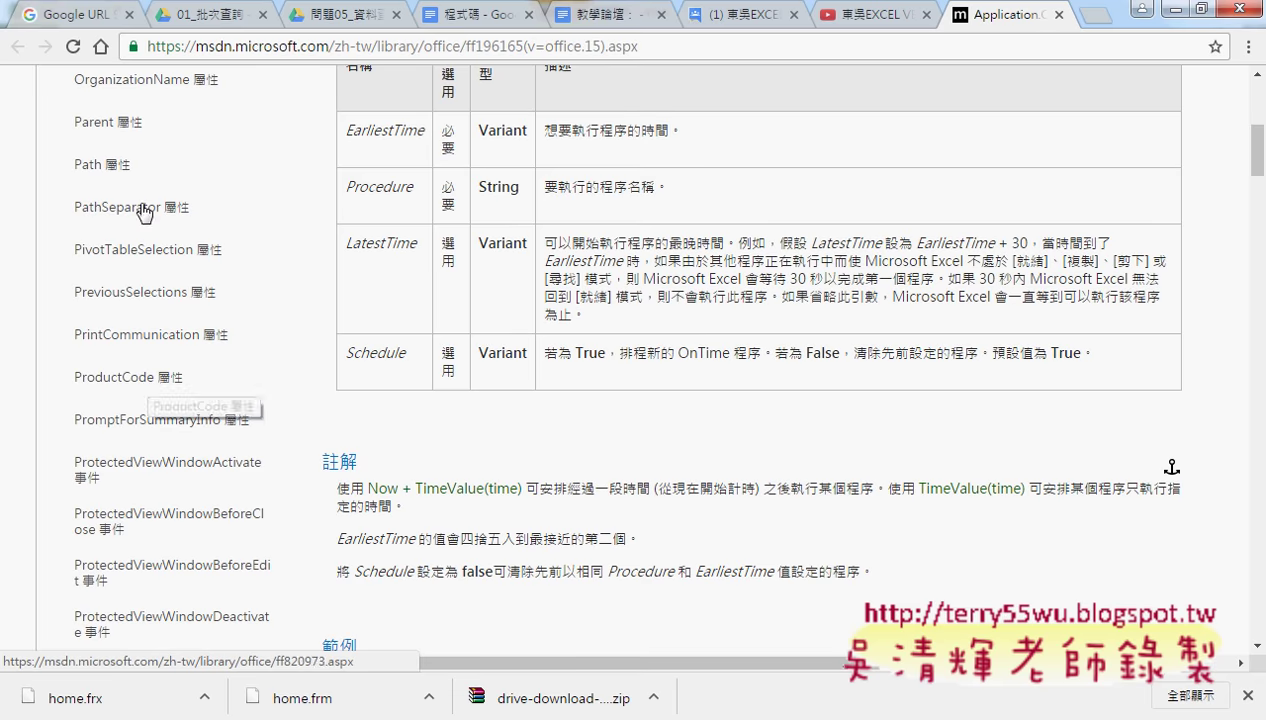
left_click(108, 170)
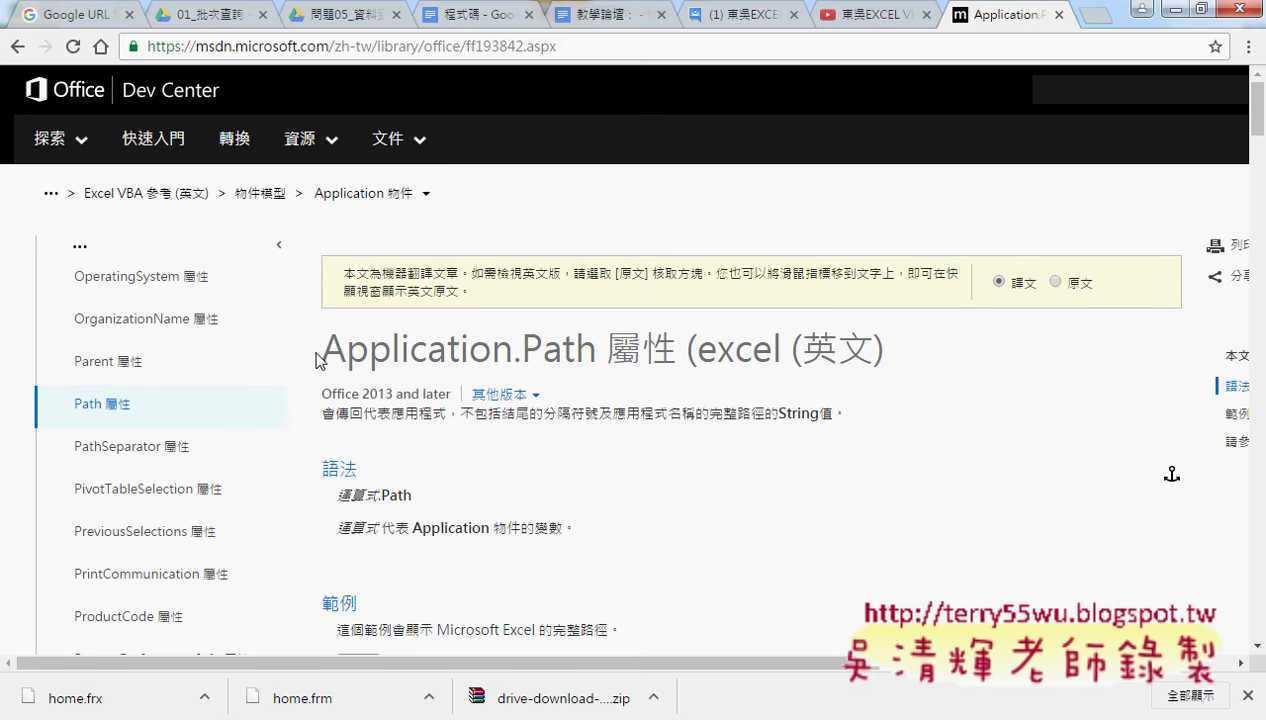
left_click_drag(318, 356, 542, 352)
scroll(610, 438, "down", 2)
scroll(630, 420, "down", 2)
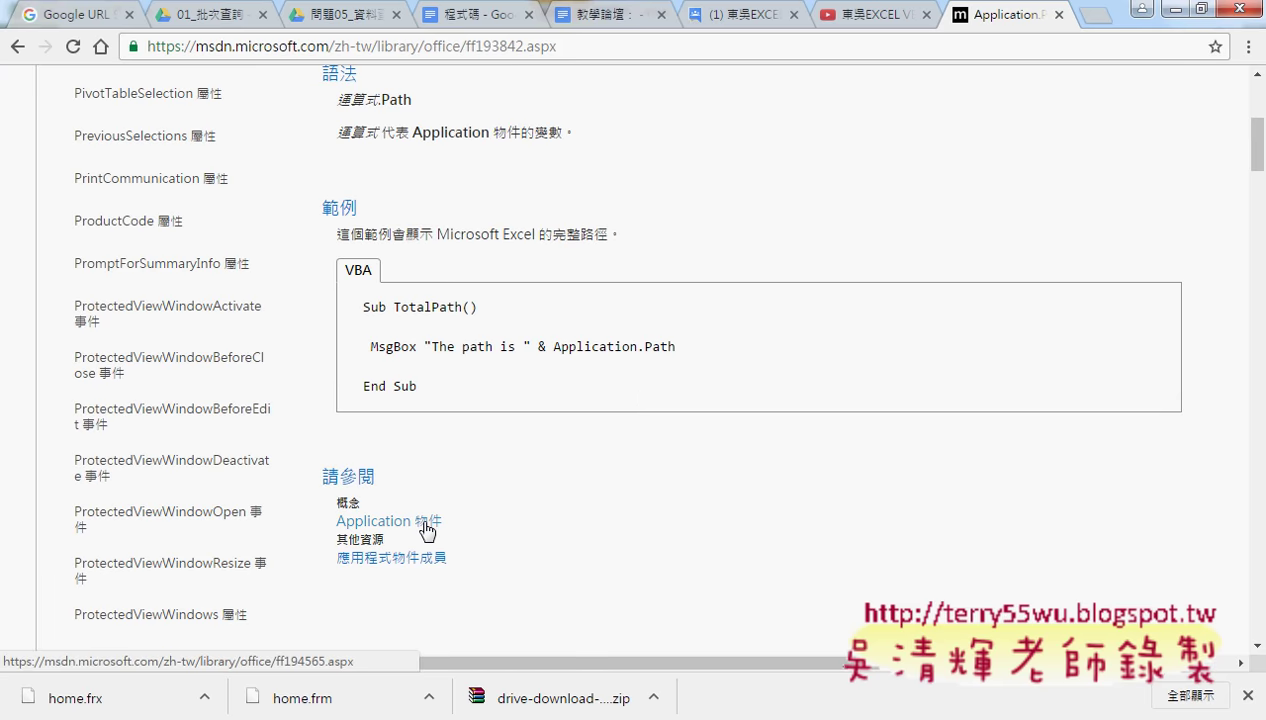
left_click_drag(450, 558, 392, 558)
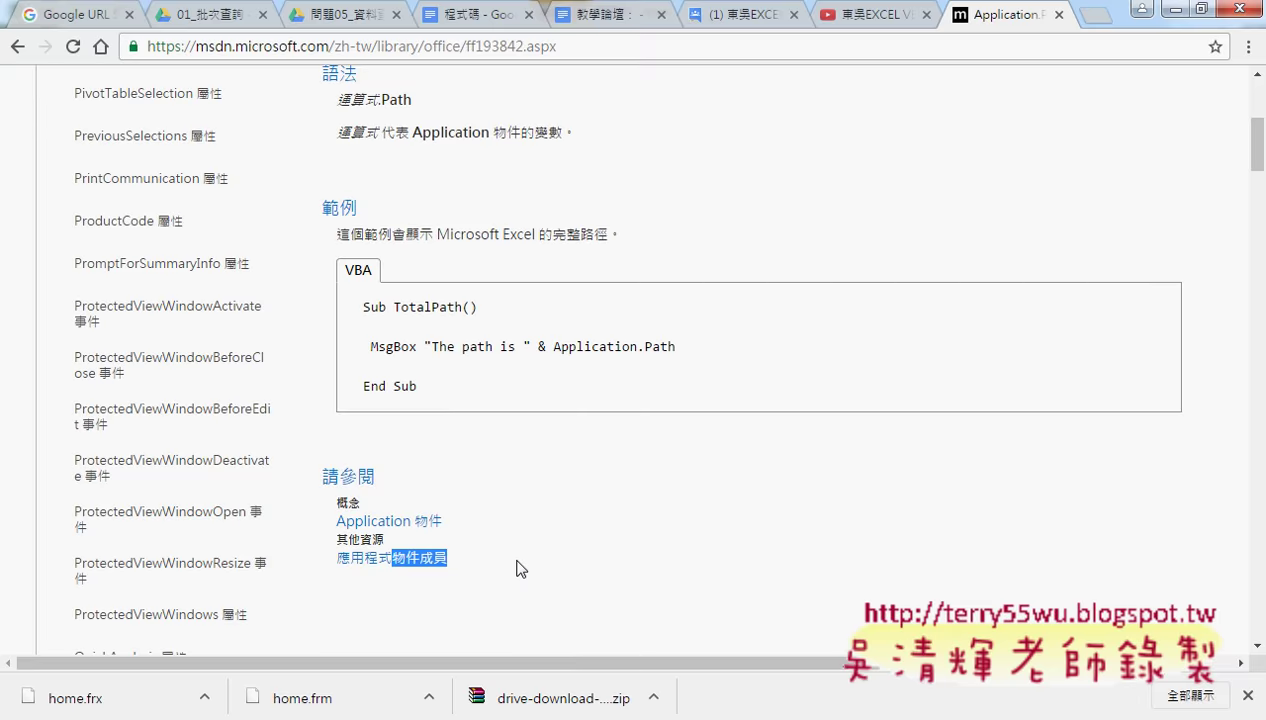
scroll(520, 568, "up", 4)
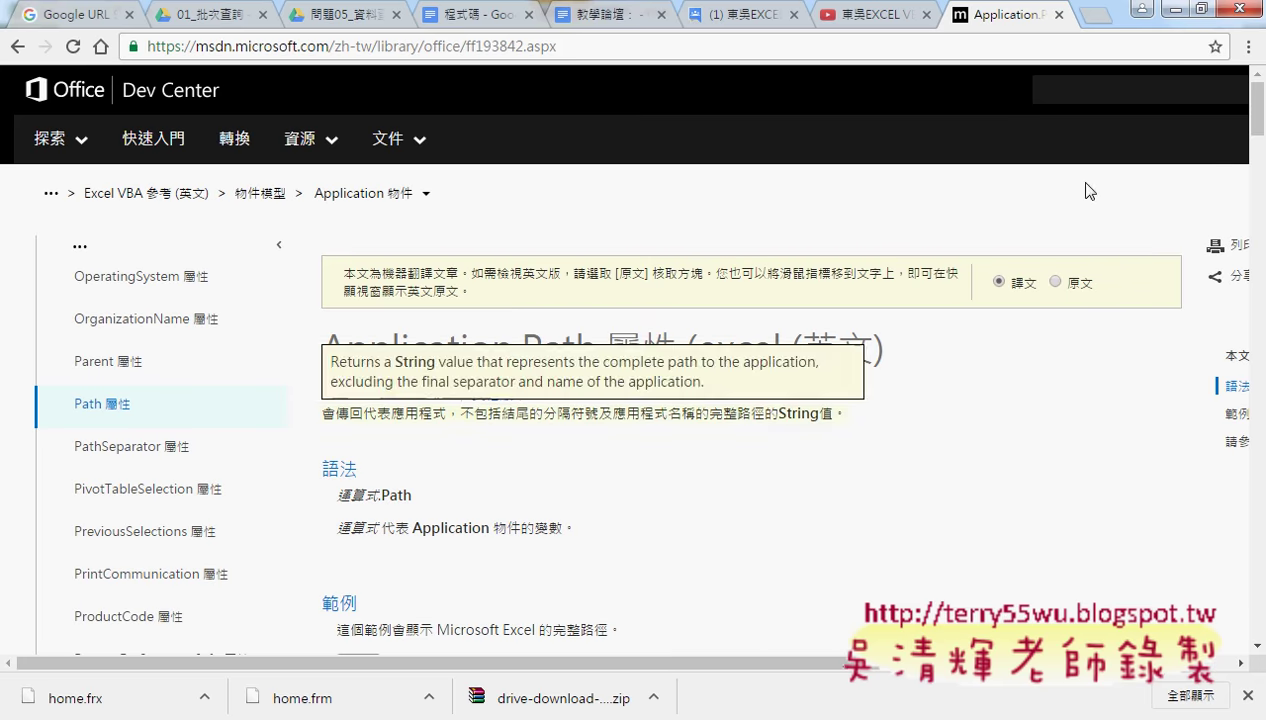
Step: Switch to the 程式碼 notes and scroll to the batch-query explanation with its spreadsheet screenshot
left_click(478, 14)
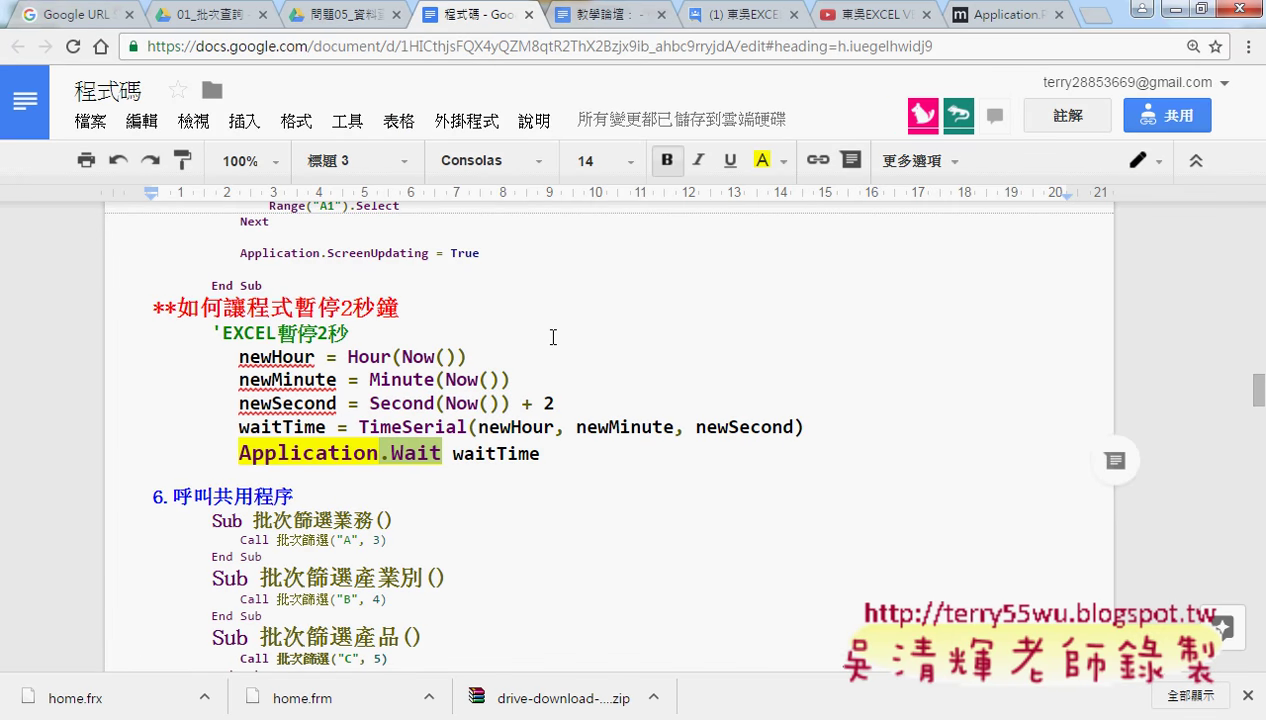
scroll(553, 337, "up", 3)
scroll(553, 337, "up", 5)
scroll(553, 337, "up", 10)
scroll(553, 337, "down", 5)
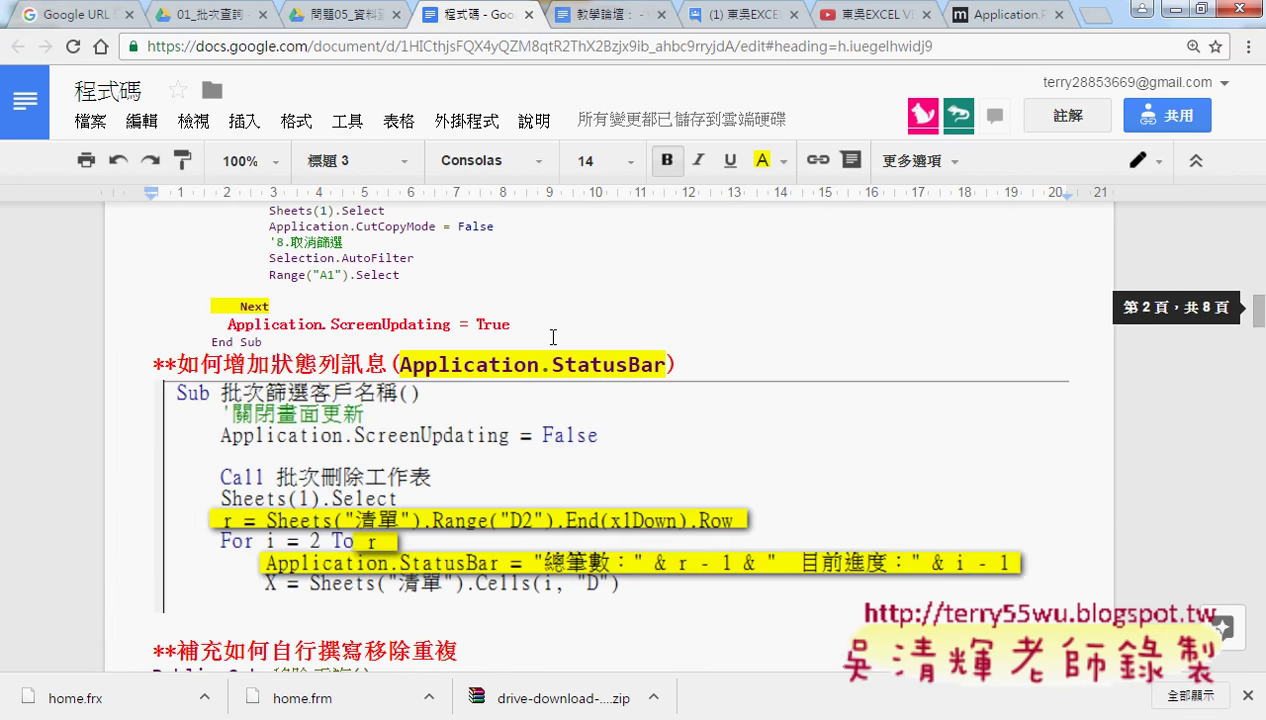
scroll(553, 337, "up", 3)
left_click_drag(1258, 298, 1256, 232)
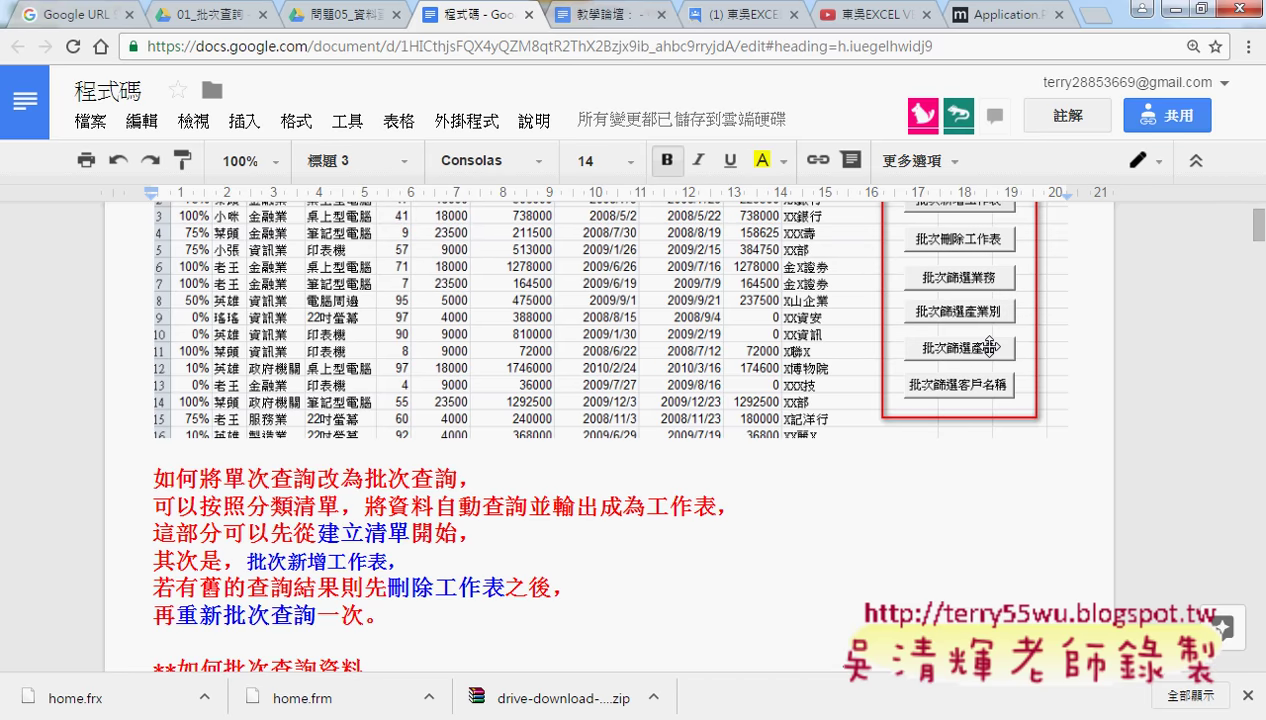
Step: Minimize Chrome, look over the 批次篩選業務 code, then return to the 問題06 worksheet
left_click(1170, 8)
left_click(821, 268)
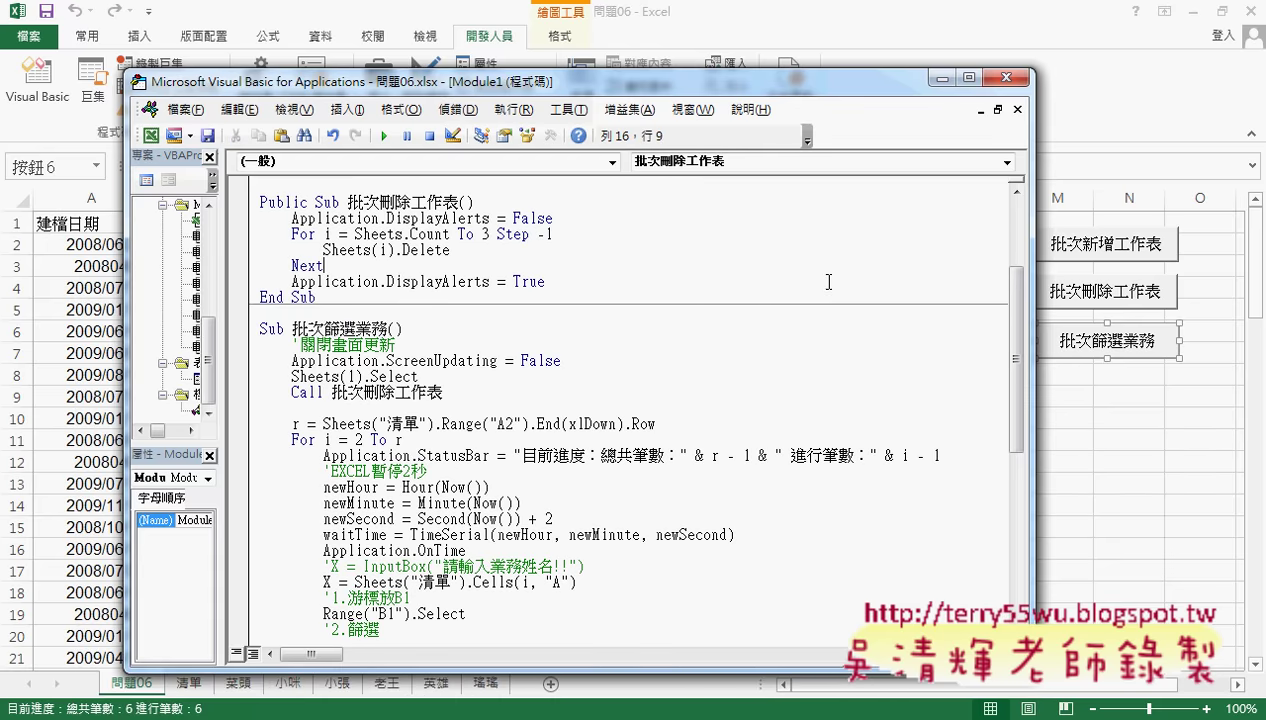
left_click_drag(323, 330, 356, 330)
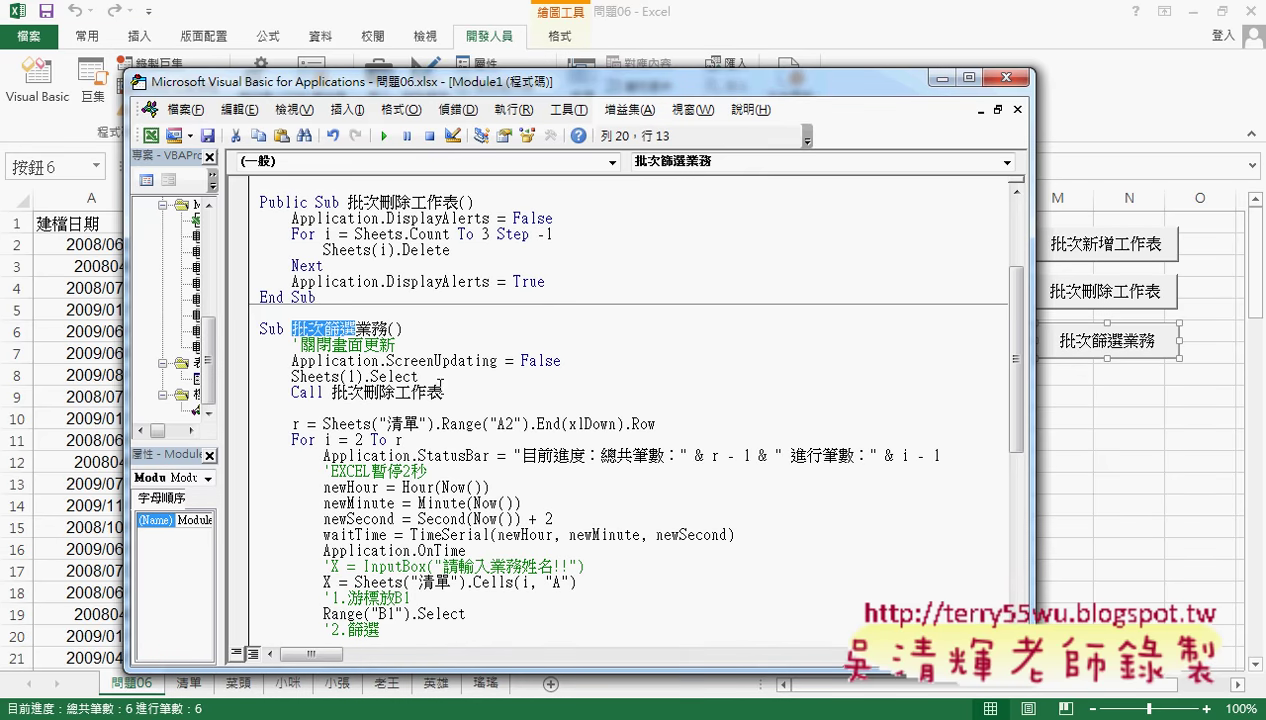
left_click(1120, 458)
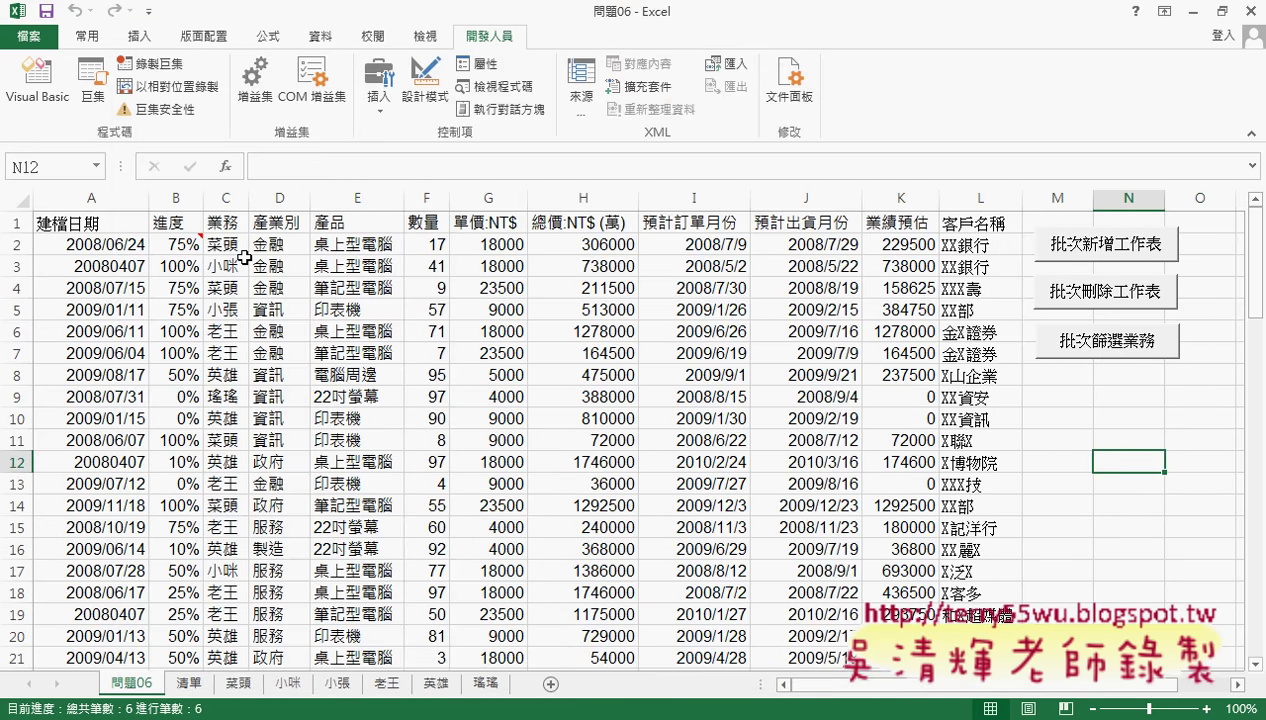
Step: Copy the 產業別 (D), 產品 (E) and 客戶名稱 (L) columns
left_click(270, 199)
right_click(276, 284)
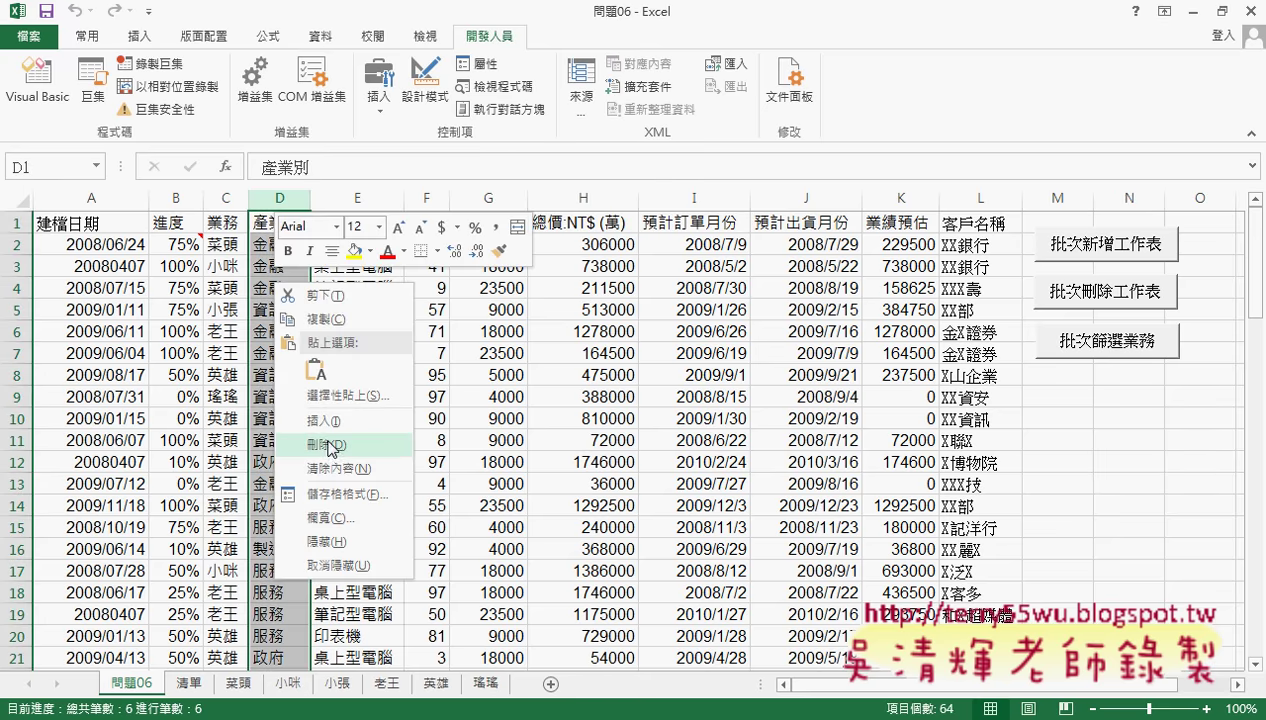
left_click(280, 197)
left_click_drag(280, 195, 357, 197)
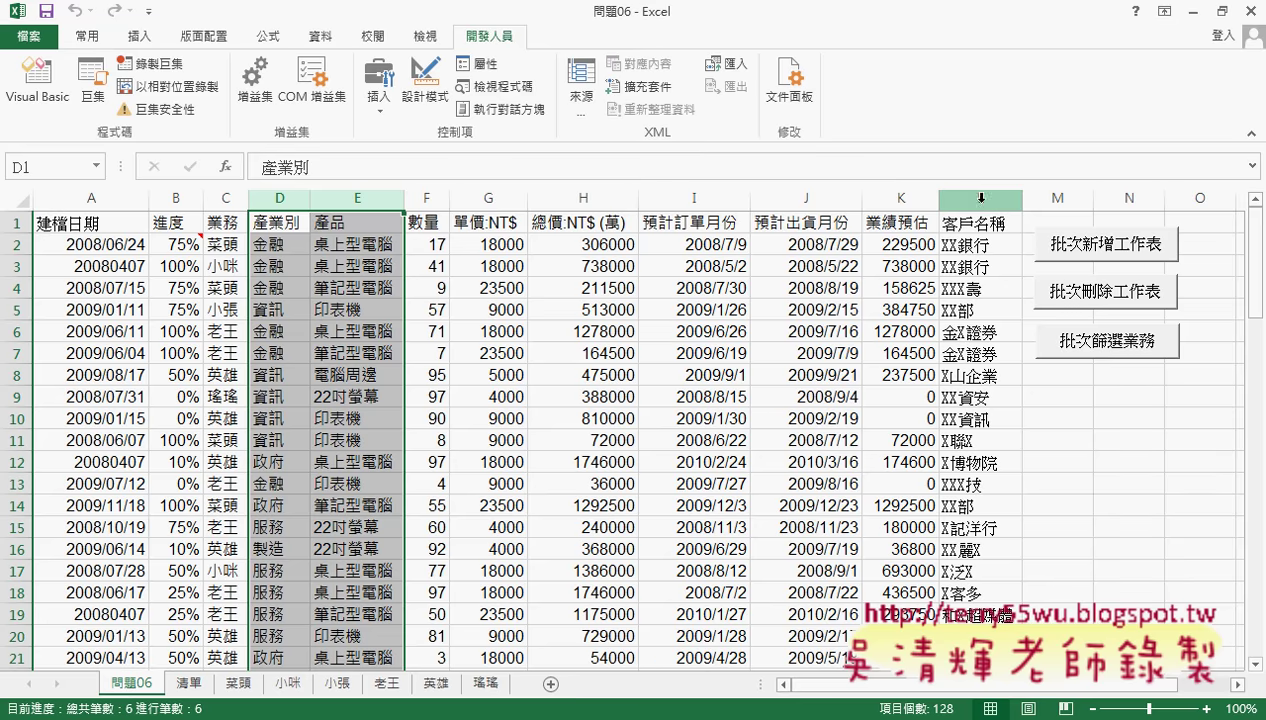
left_click(966, 197, "ctrl")
right_click(984, 274)
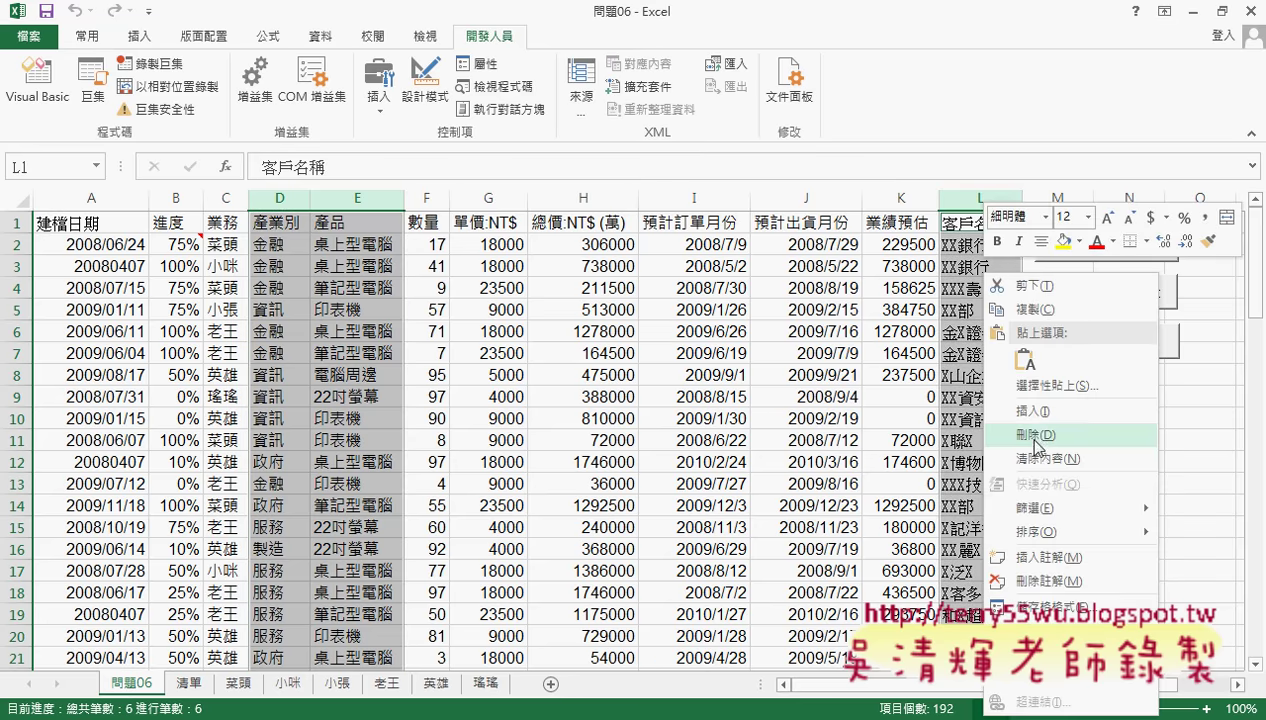
left_click(1030, 309)
Step: Paste the copied columns into the 清單 sheet at B1 and select column B
left_click(190, 683)
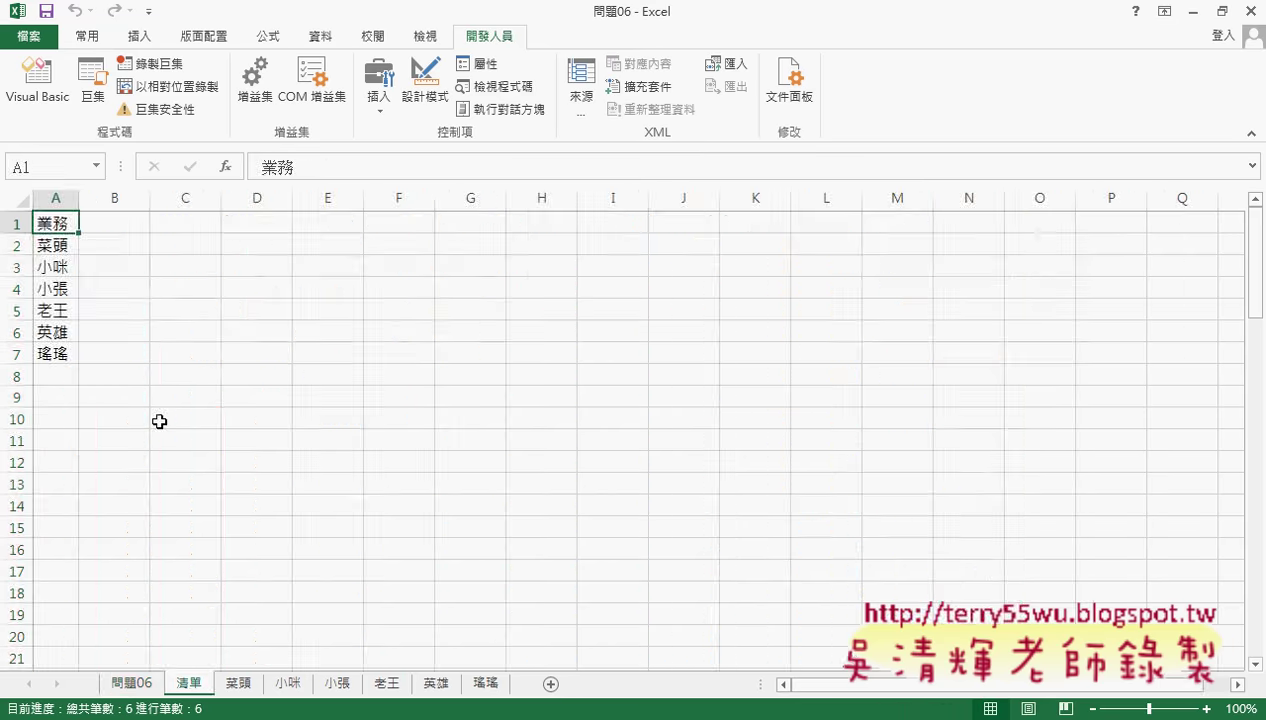
right_click(118, 222)
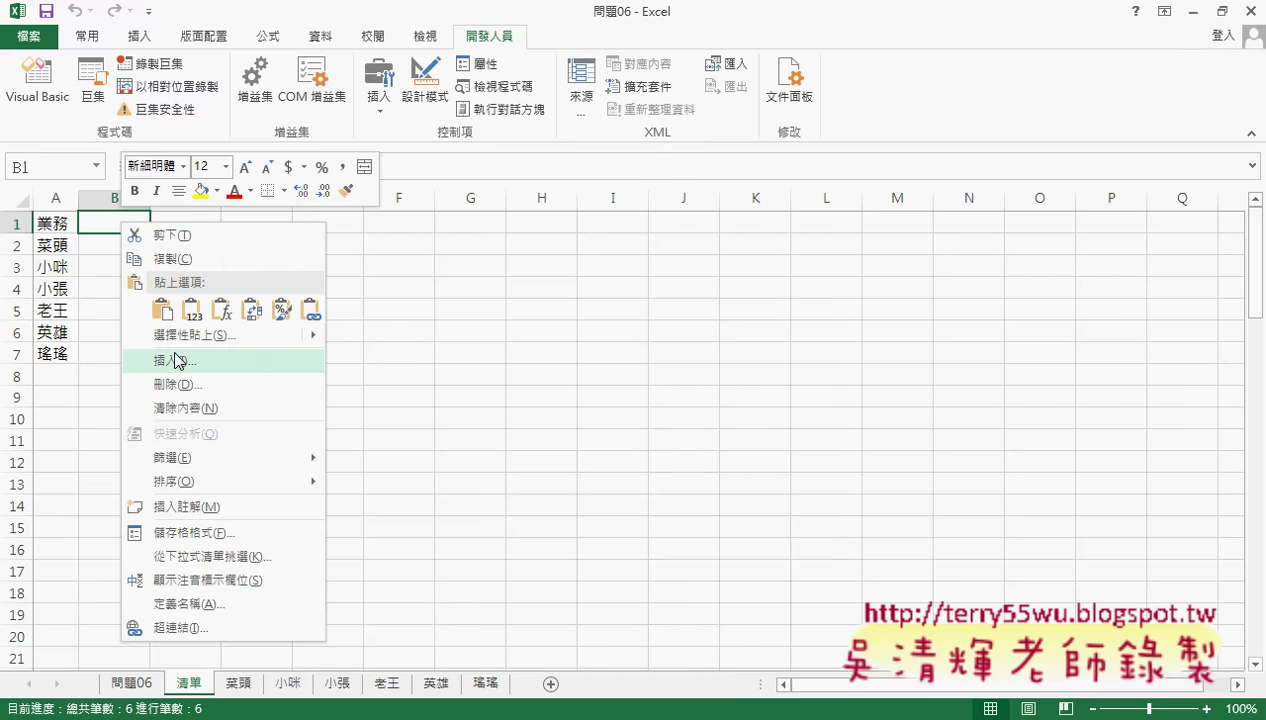
left_click(162, 310)
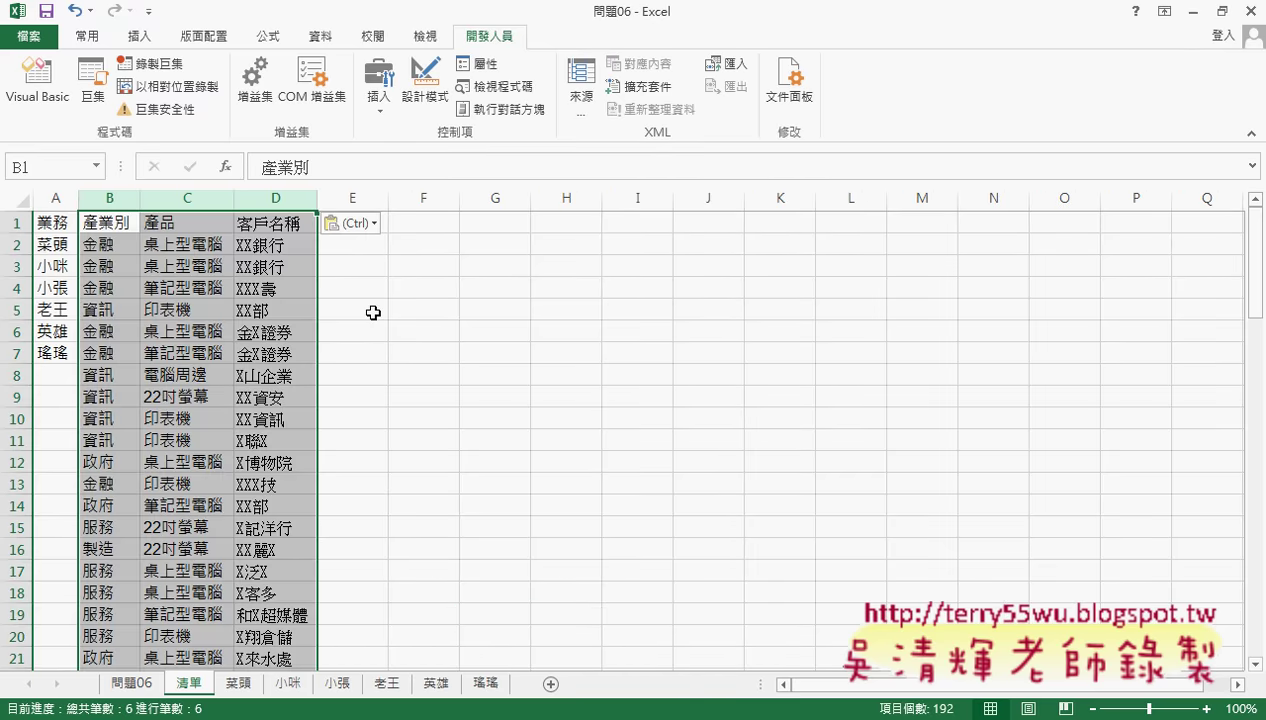
left_click(115, 200)
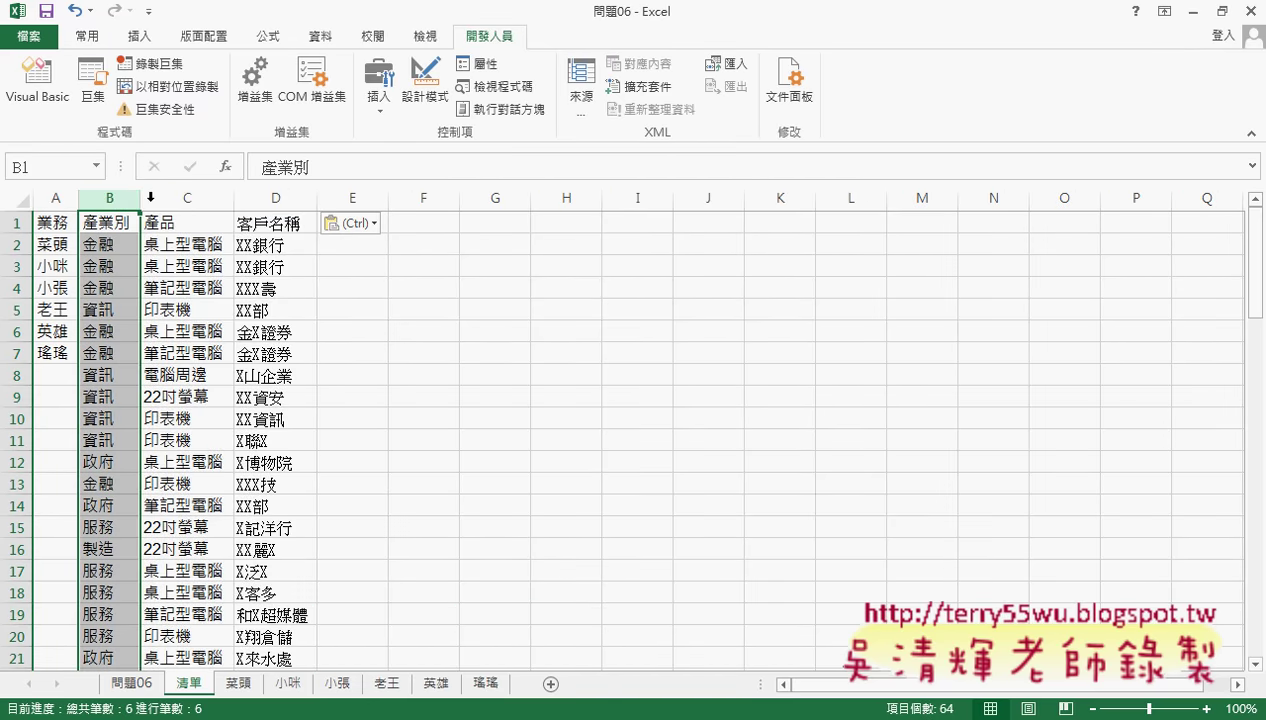
left_click(320, 36)
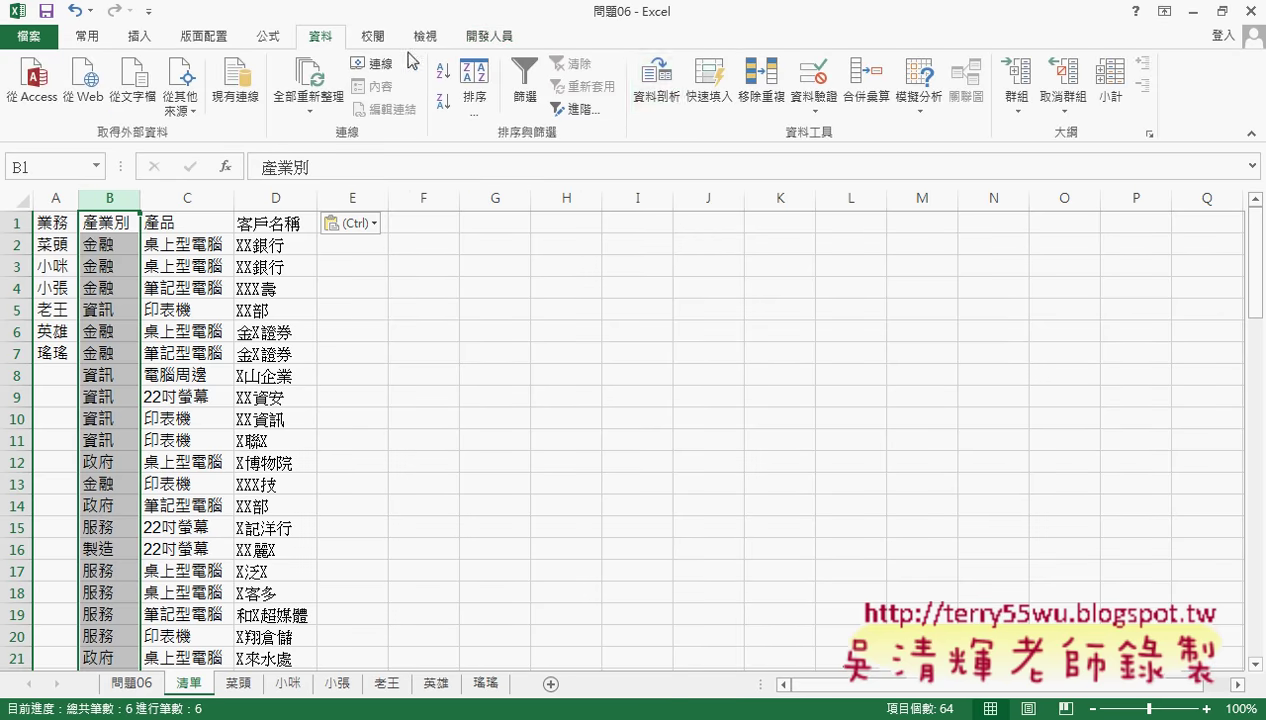
Step: Remove duplicate 產業別 values from column B, limited to the current selection
left_click(769, 100)
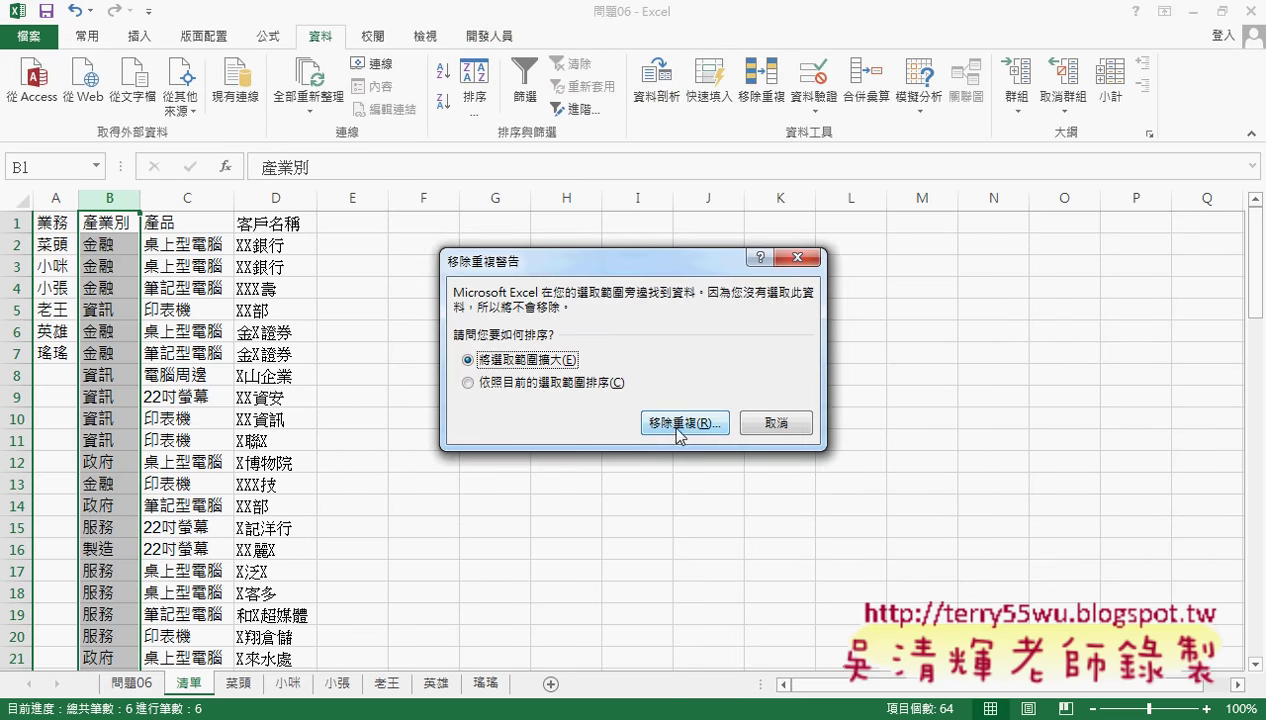
left_click(533, 385)
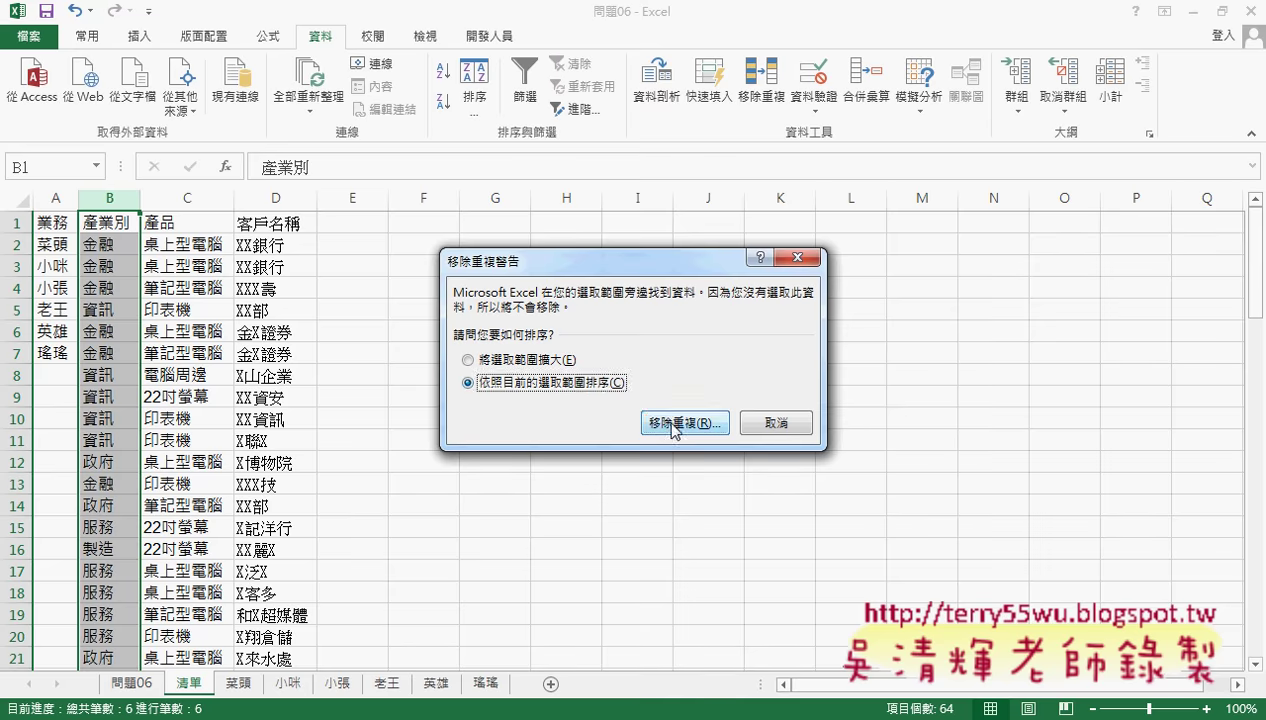
left_click(690, 423)
left_click(711, 287)
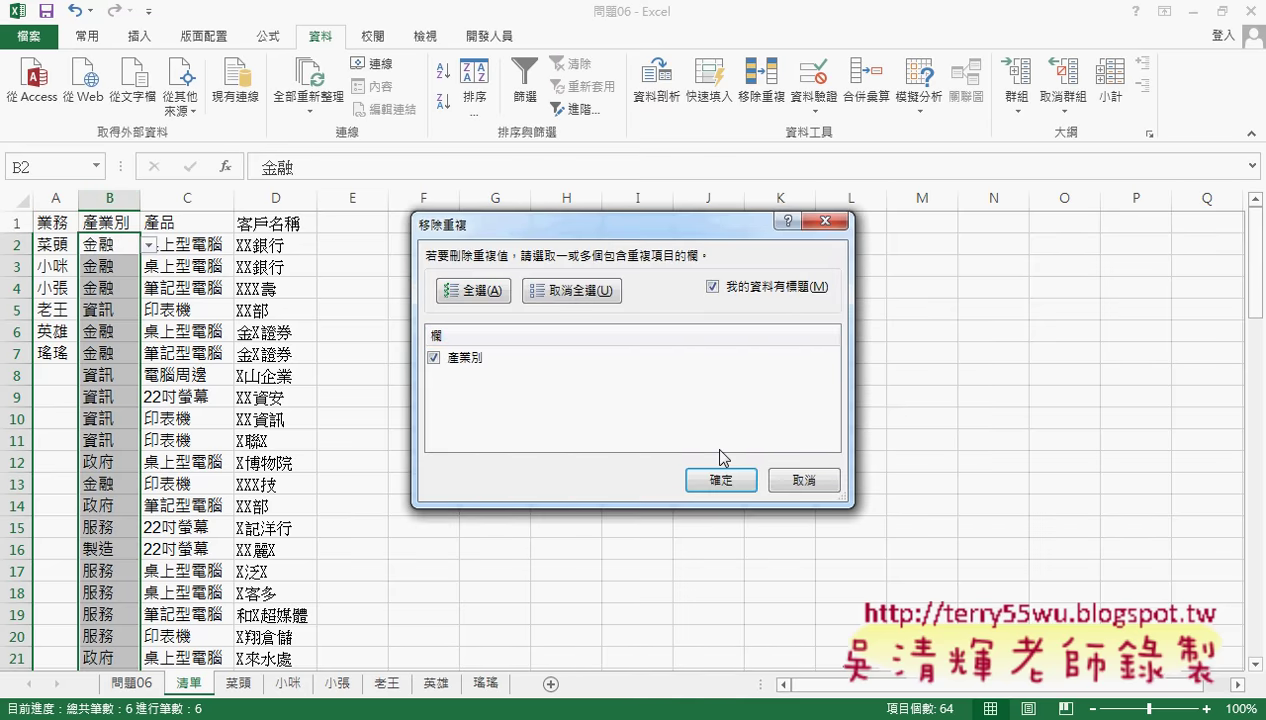
left_click(720, 480)
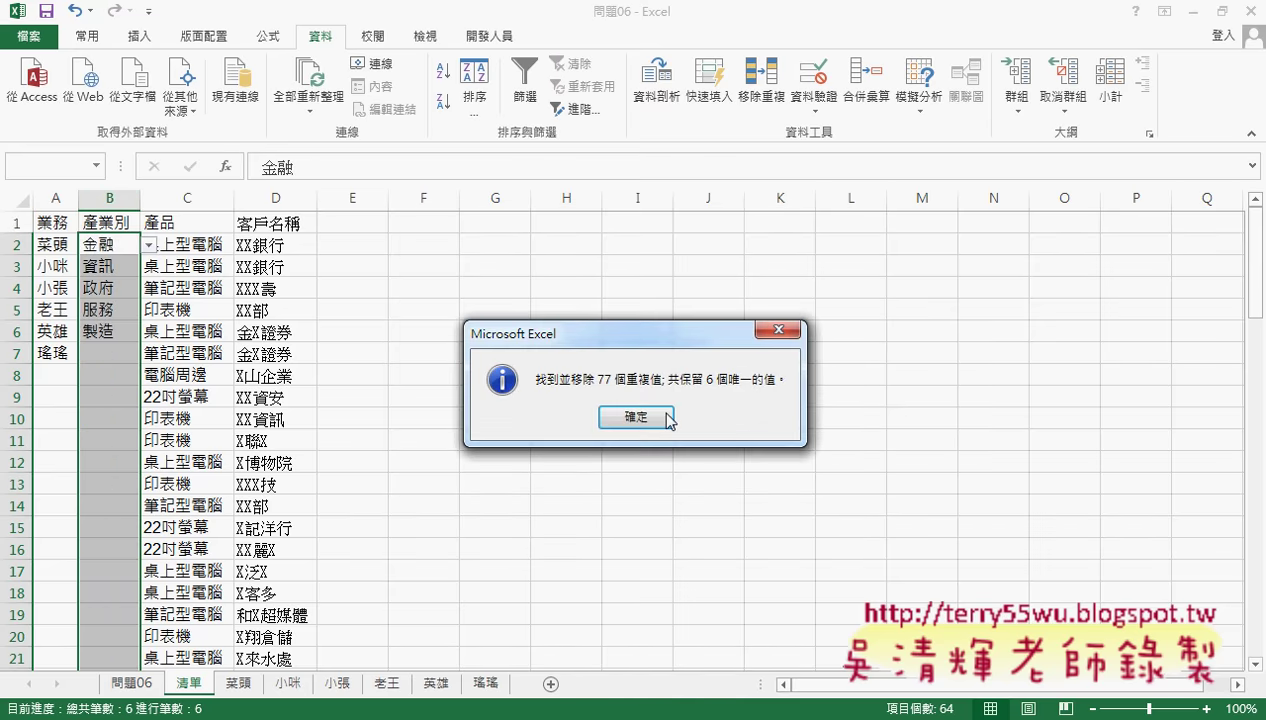
left_click(636, 417)
Step: Remove duplicate 產品 entries from column C, treating the first row as a header
left_click(200, 198)
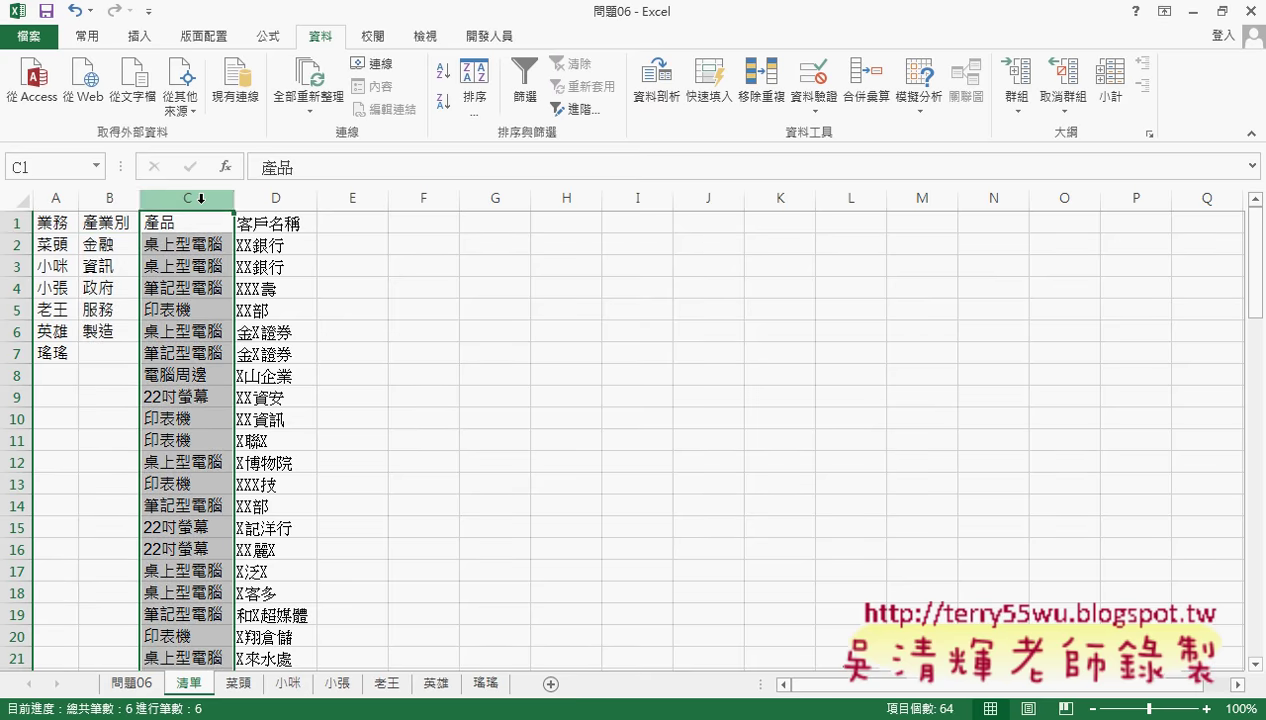
left_click(763, 90)
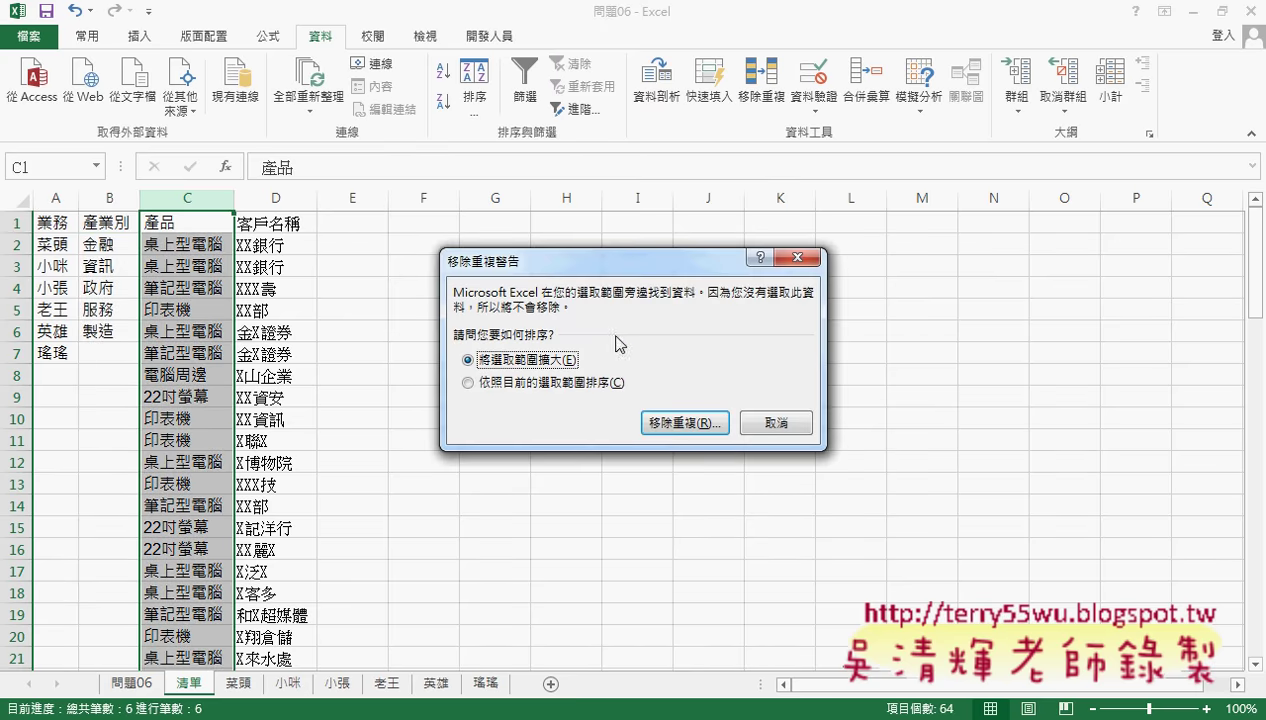
left_click(537, 384)
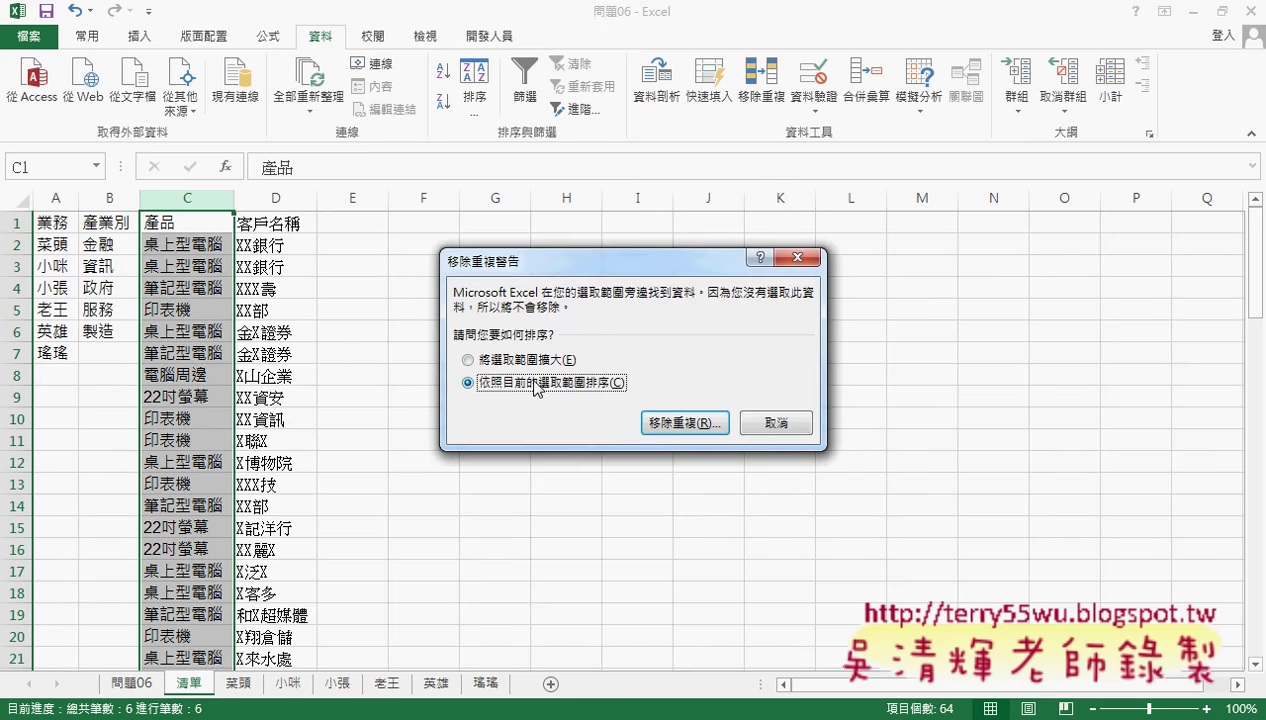
left_click(682, 424)
left_click(775, 288)
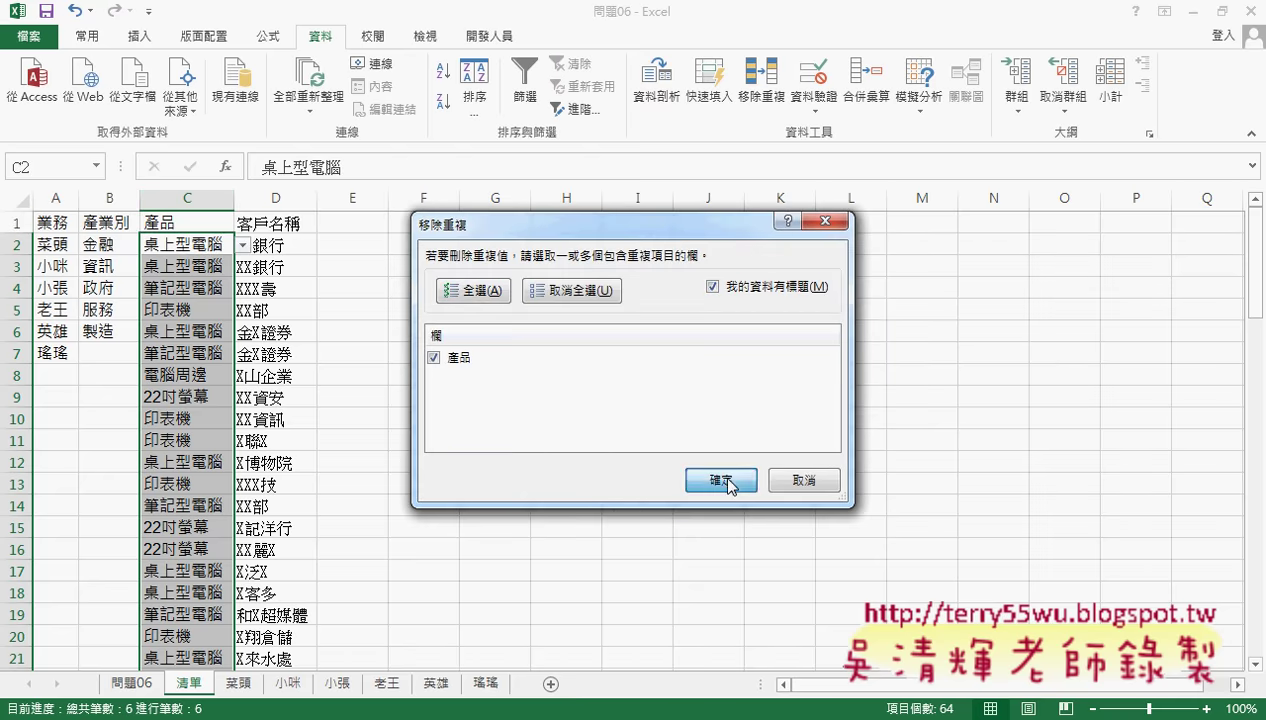
left_click(729, 484)
left_click(630, 417)
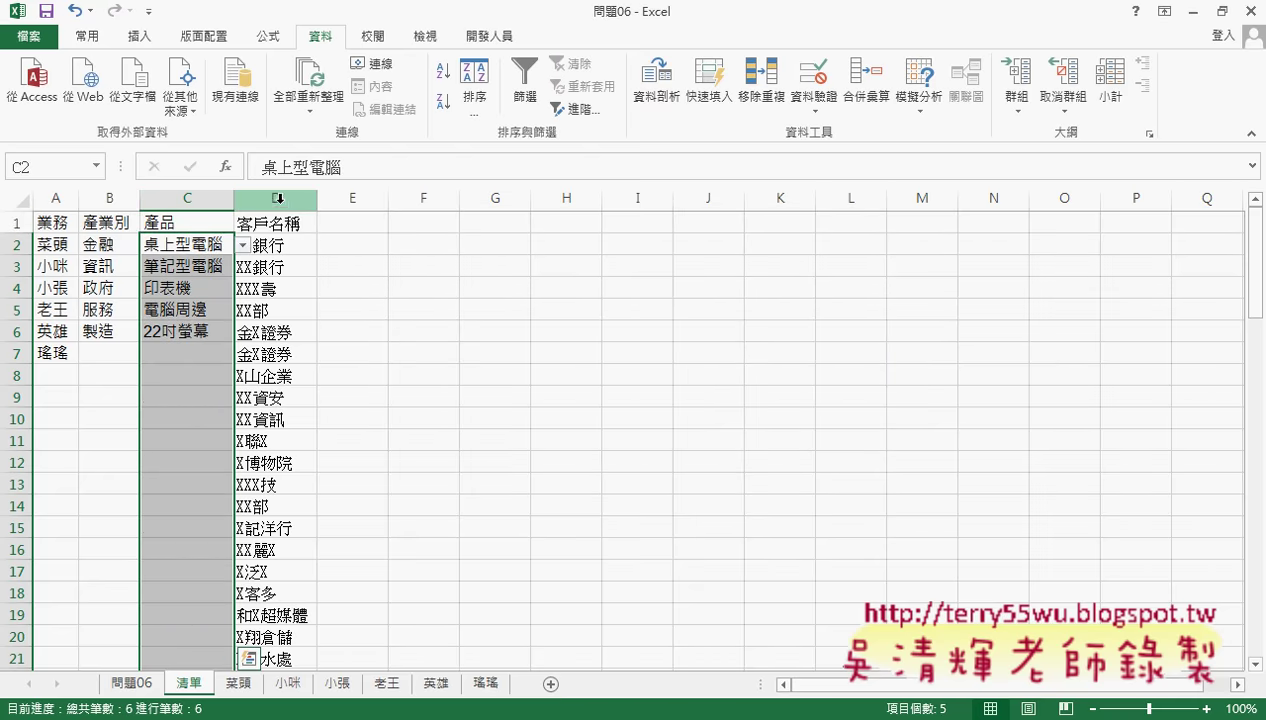
Step: Remove the 30 duplicate 客戶名稱 entries from column D, then deselect
left_click(278, 198)
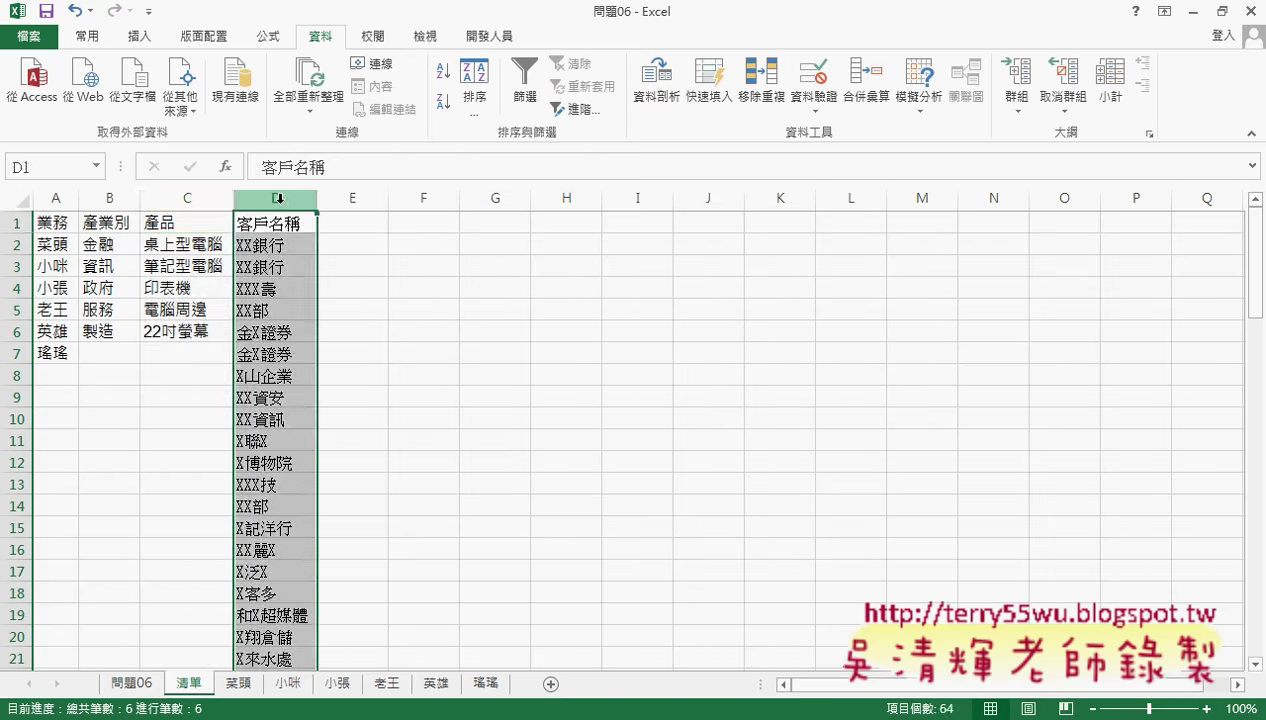
left_click(766, 106)
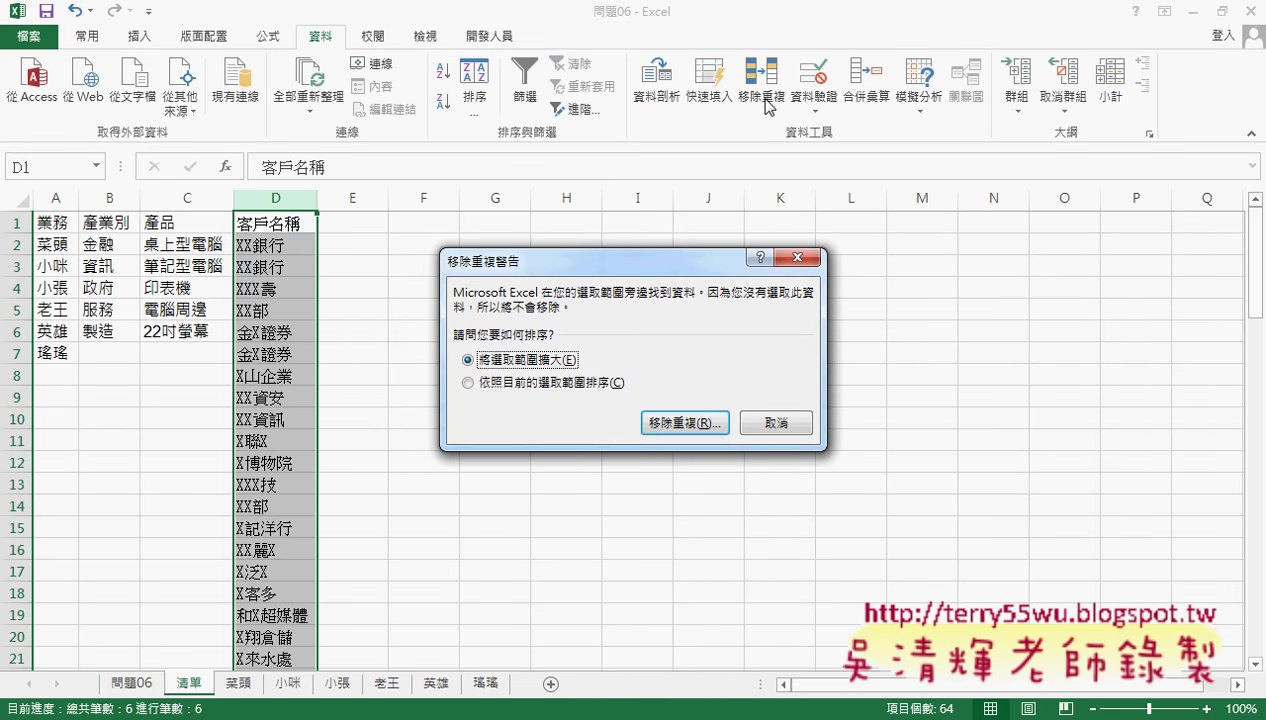
left_click(566, 383)
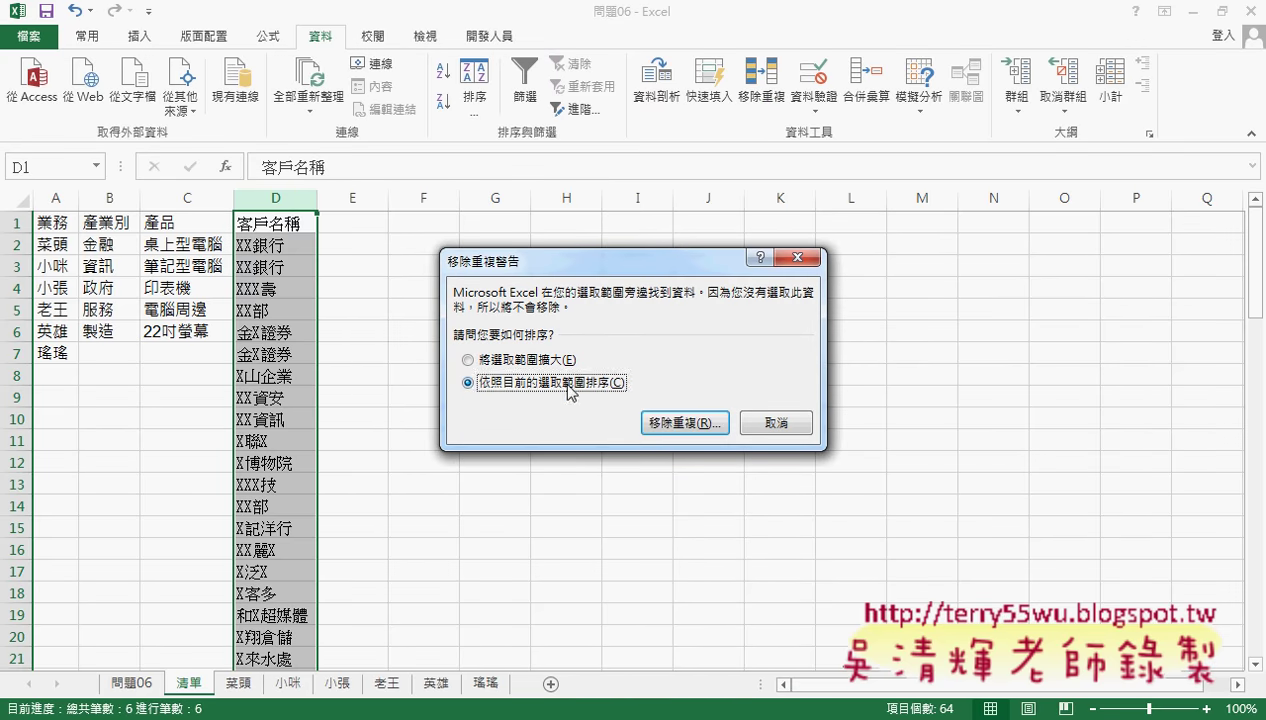
left_click(688, 422)
left_click(740, 288)
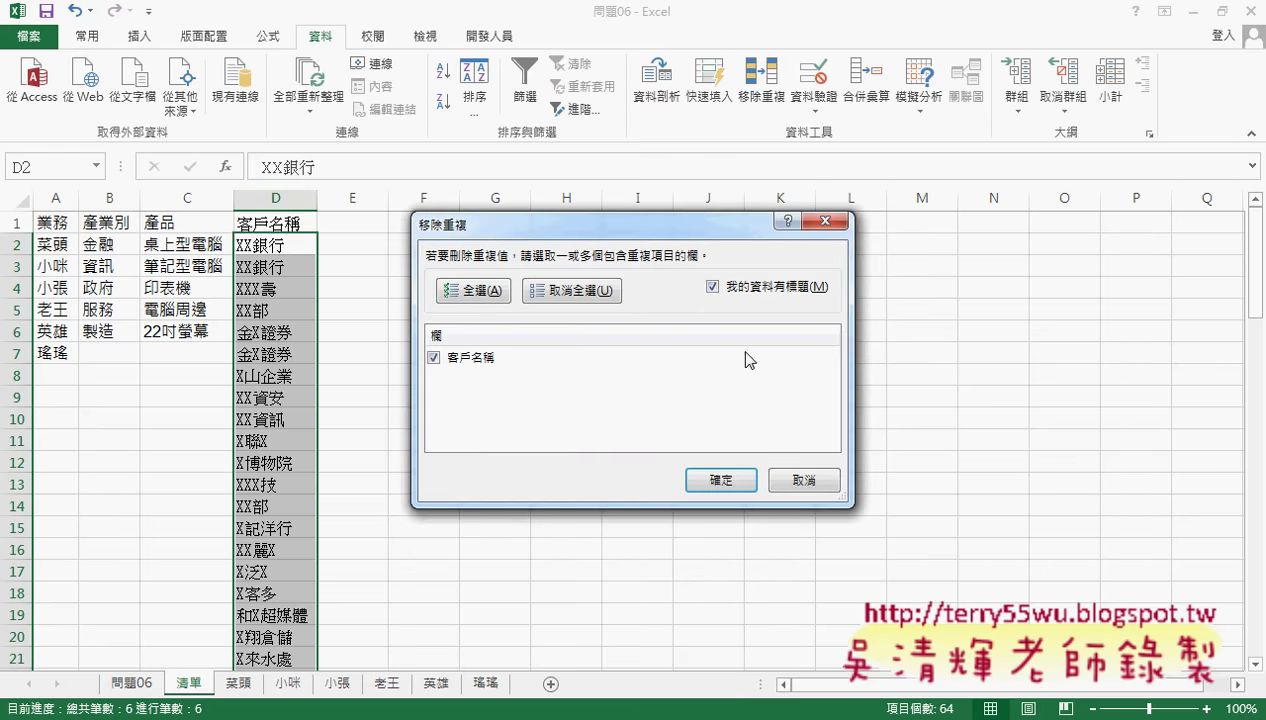
left_click(721, 480)
left_click(640, 417)
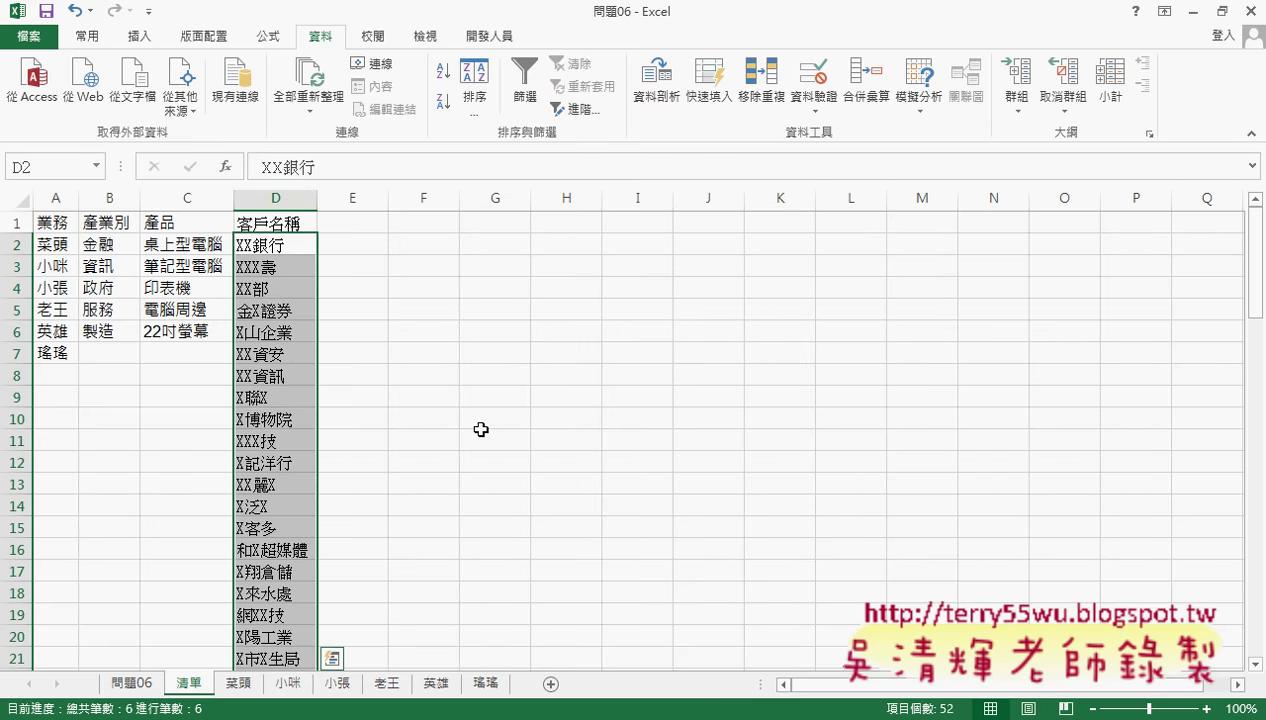
left_click(302, 644)
Step: Switch to the code notes and scroll to the 補充如何自行撰寫移除重複 section
key("alt+Tab")
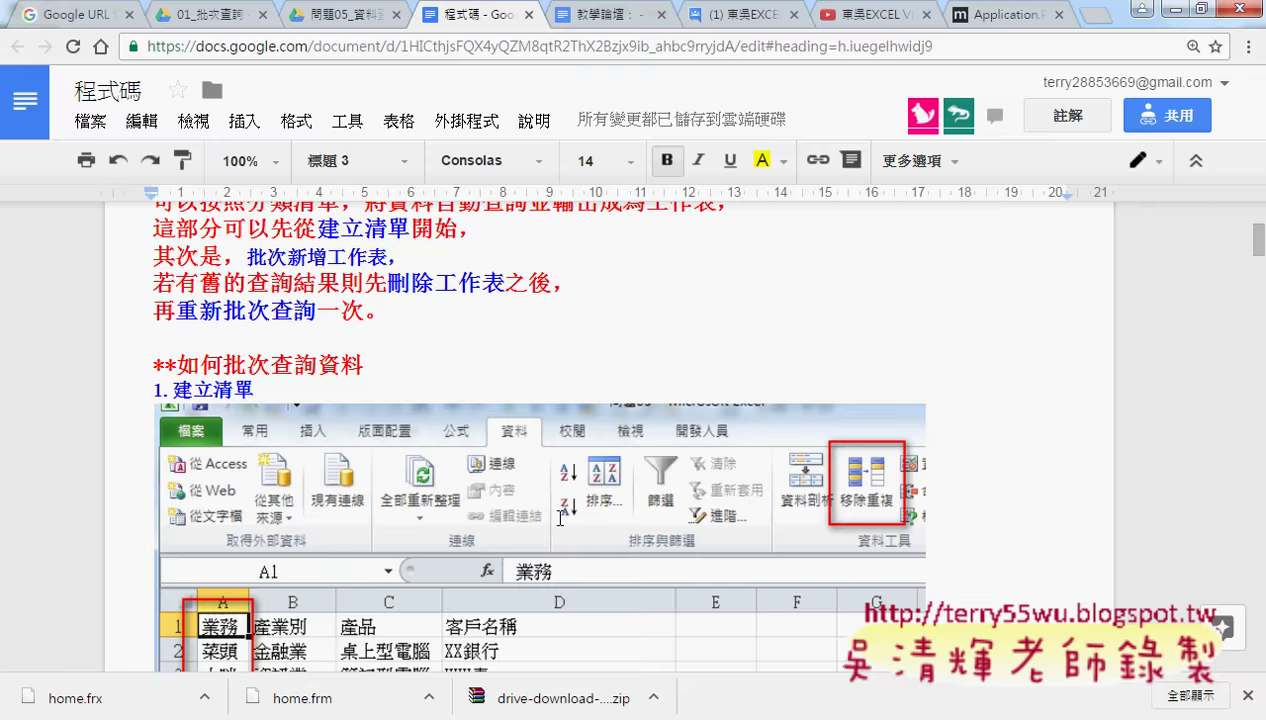
scroll(560, 517, "down", 5)
scroll(560, 517, "down", 5)
scroll(560, 517, "down", 5)
scroll(560, 517, "down", 5)
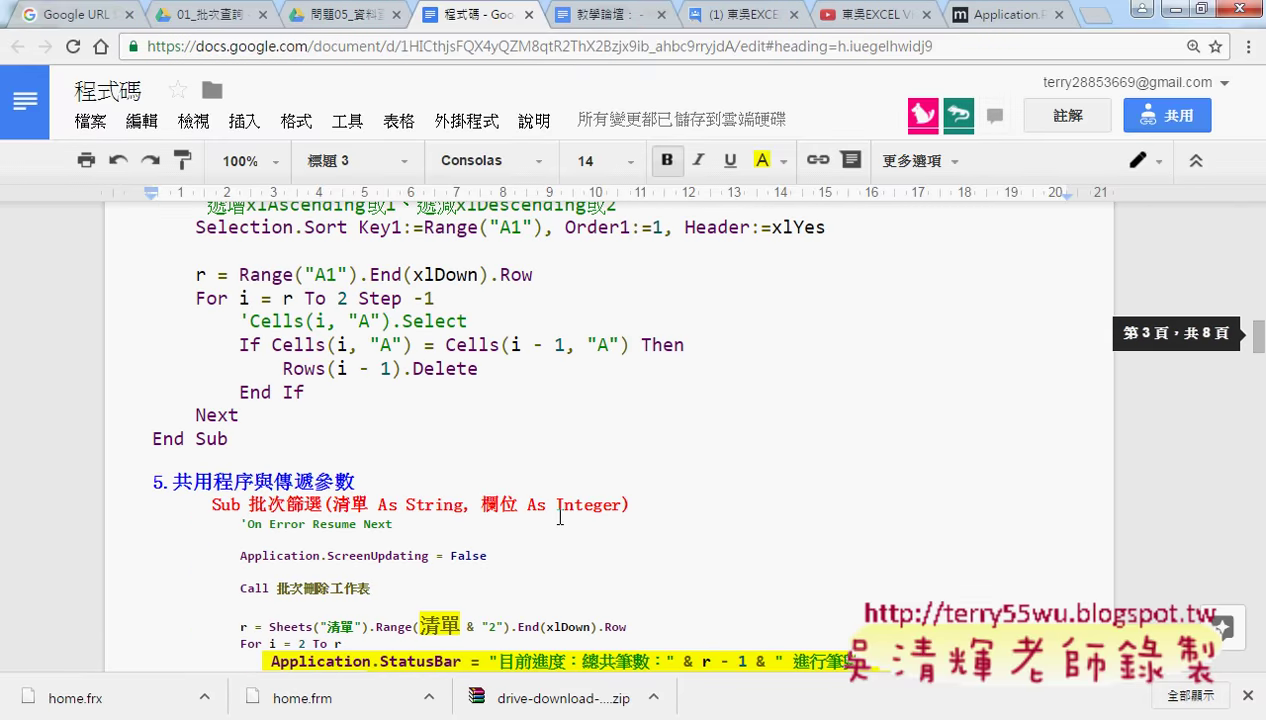
scroll(560, 517, "down", 5)
scroll(560, 517, "down", 5)
scroll(560, 517, "down", 5)
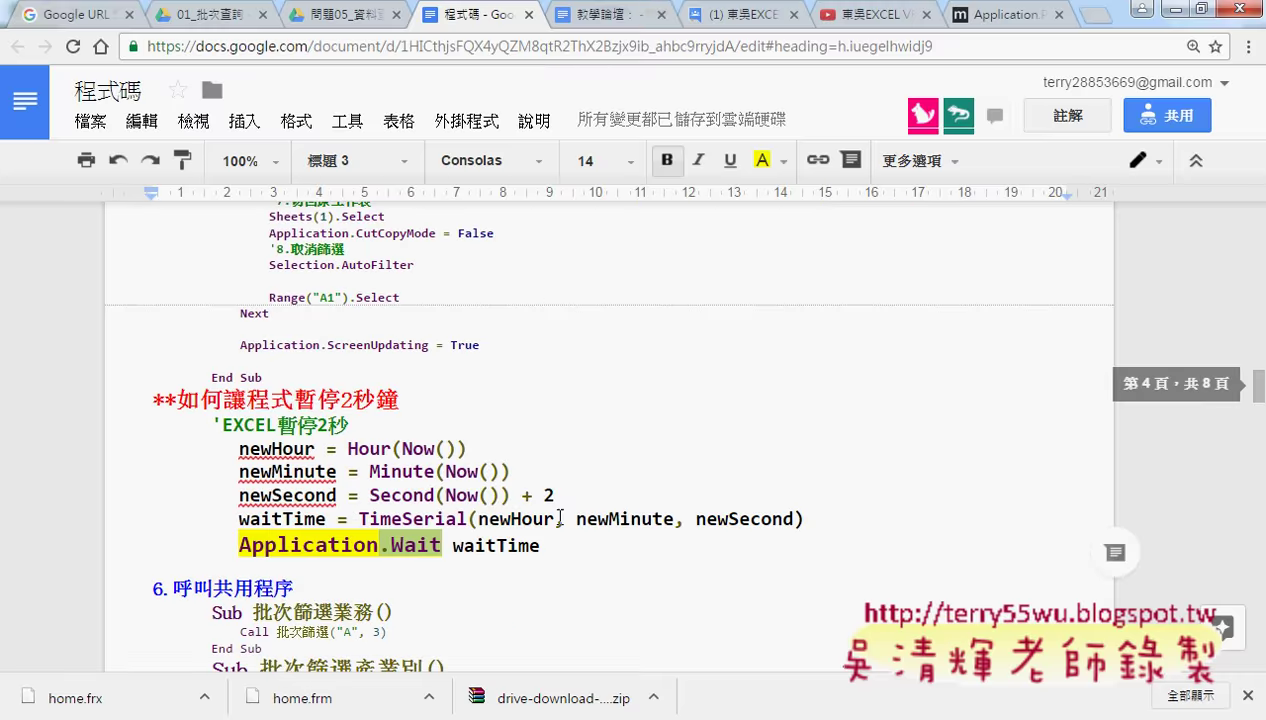
scroll(560, 517, "down", 1)
scroll(560, 517, "down", 1)
scroll(560, 517, "down", 1)
scroll(560, 517, "up", 3)
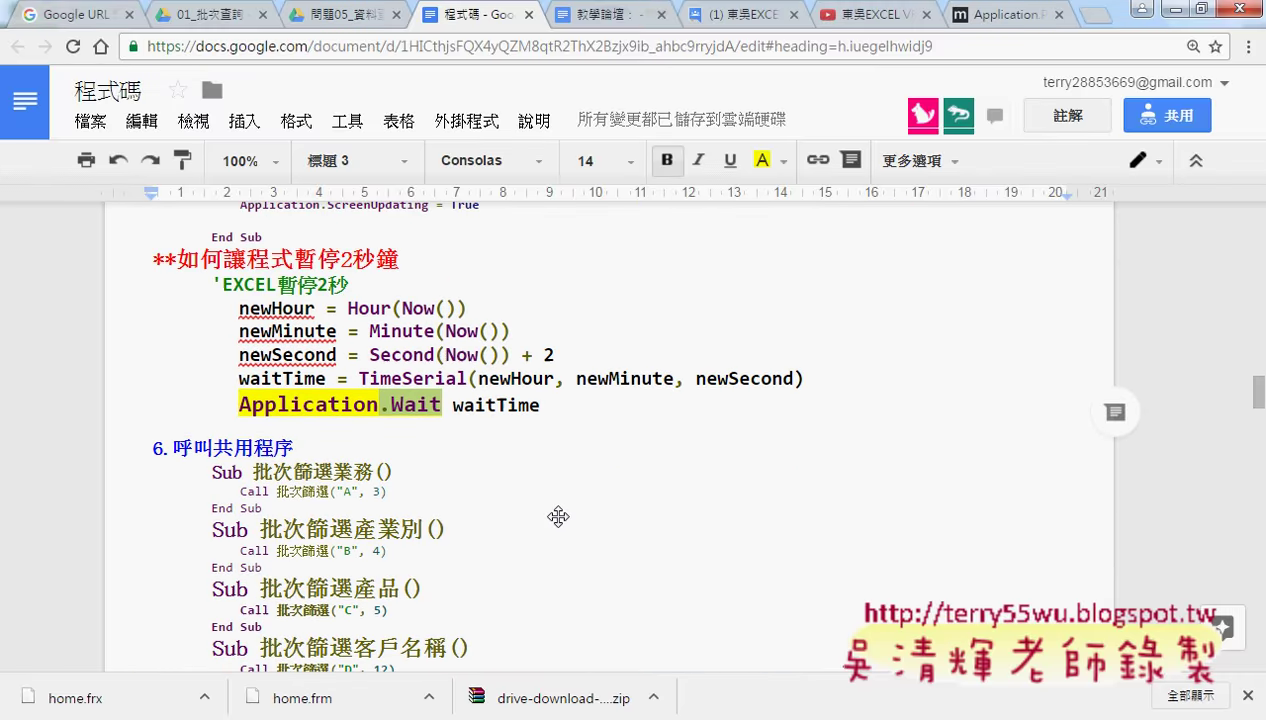
scroll(558, 516, "up", 3)
scroll(558, 516, "up", 3)
scroll(558, 516, "up", 3)
scroll(559, 517, "up", 3)
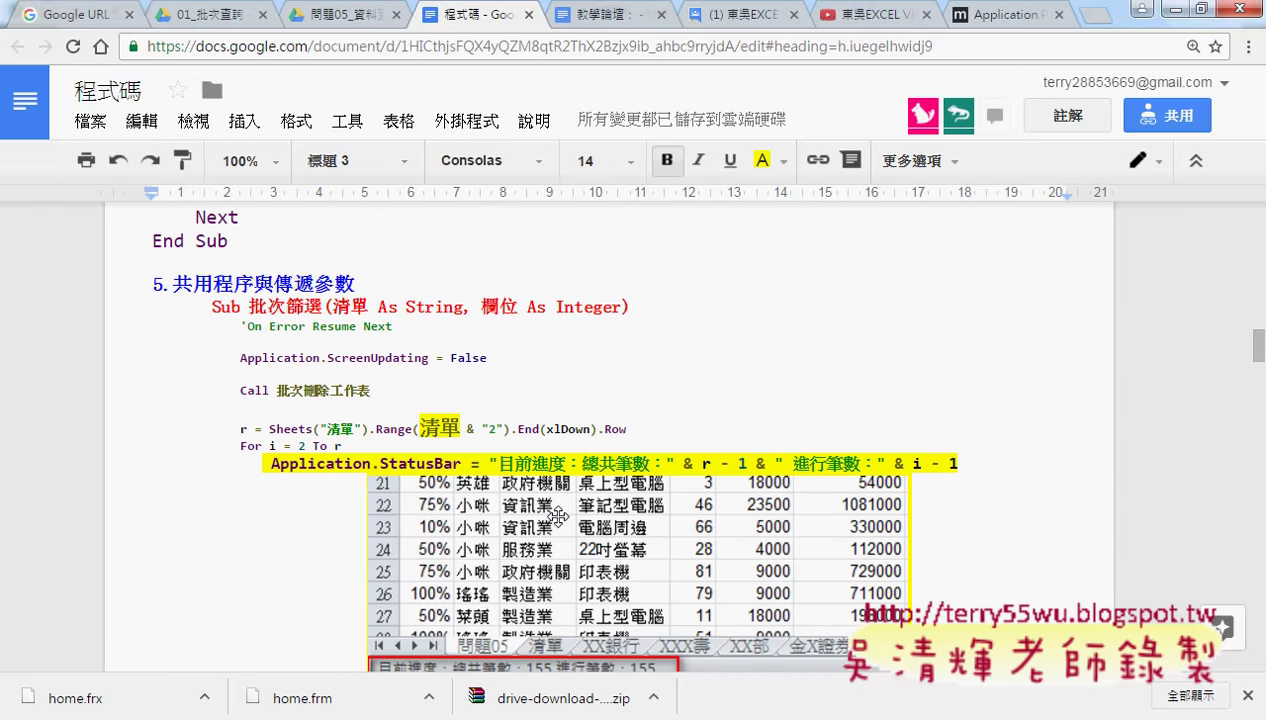
scroll(560, 518, "up", 1)
scroll(560, 517, "up", 1)
scroll(561, 517, "up", 1)
scroll(562, 438, "up", 1)
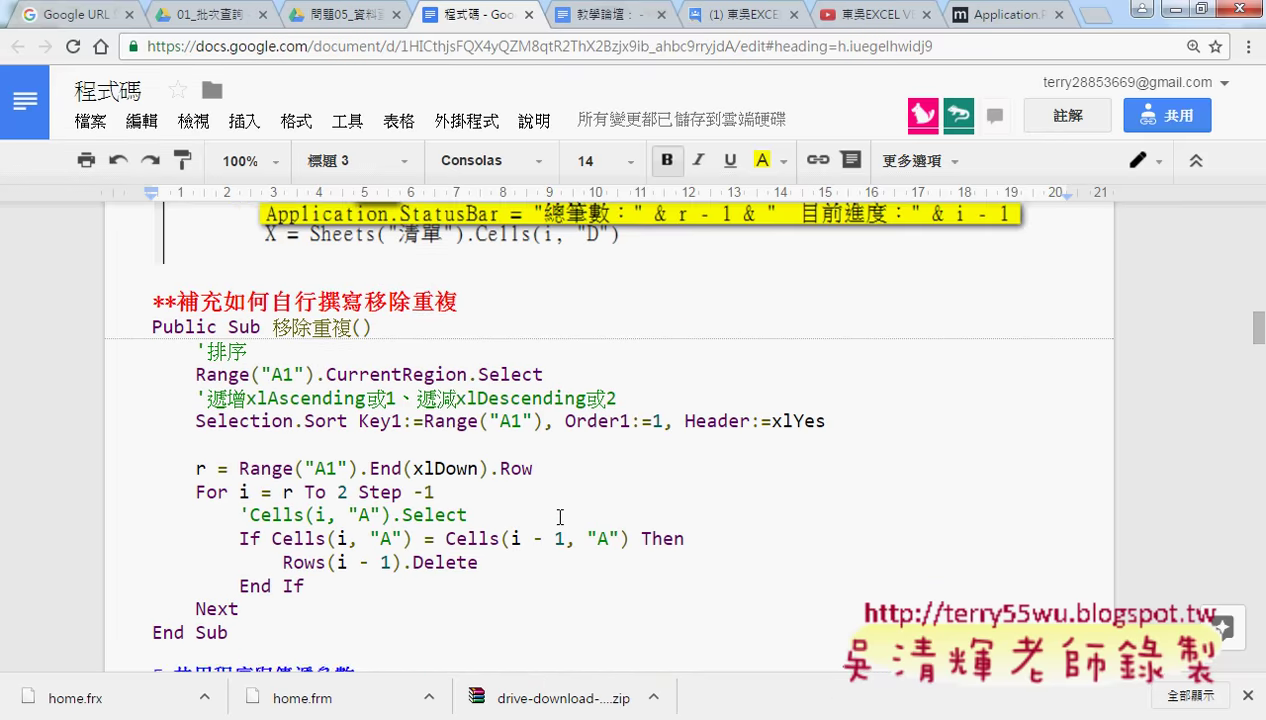
Step: Review the Range("A1") reference, then select the whole 移除重複 macro from Public Sub to End Sub
left_click_drag(221, 305, 462, 303)
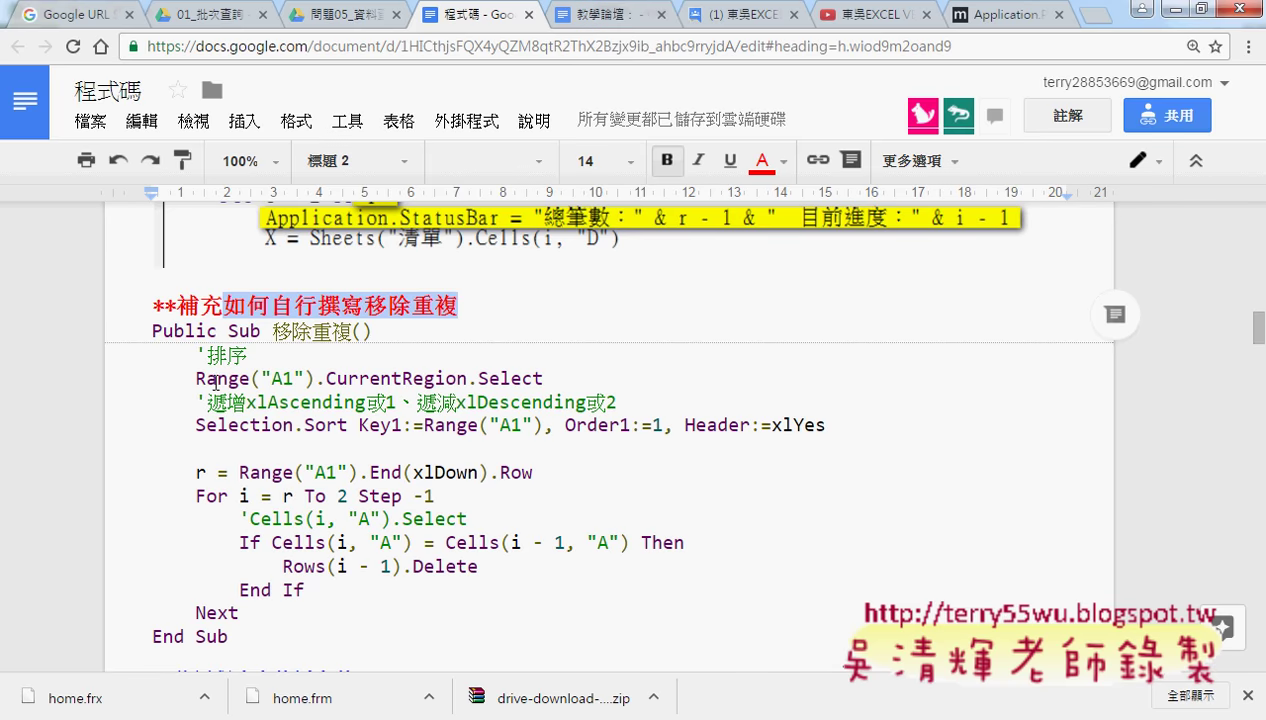
left_click_drag(196, 378, 313, 378)
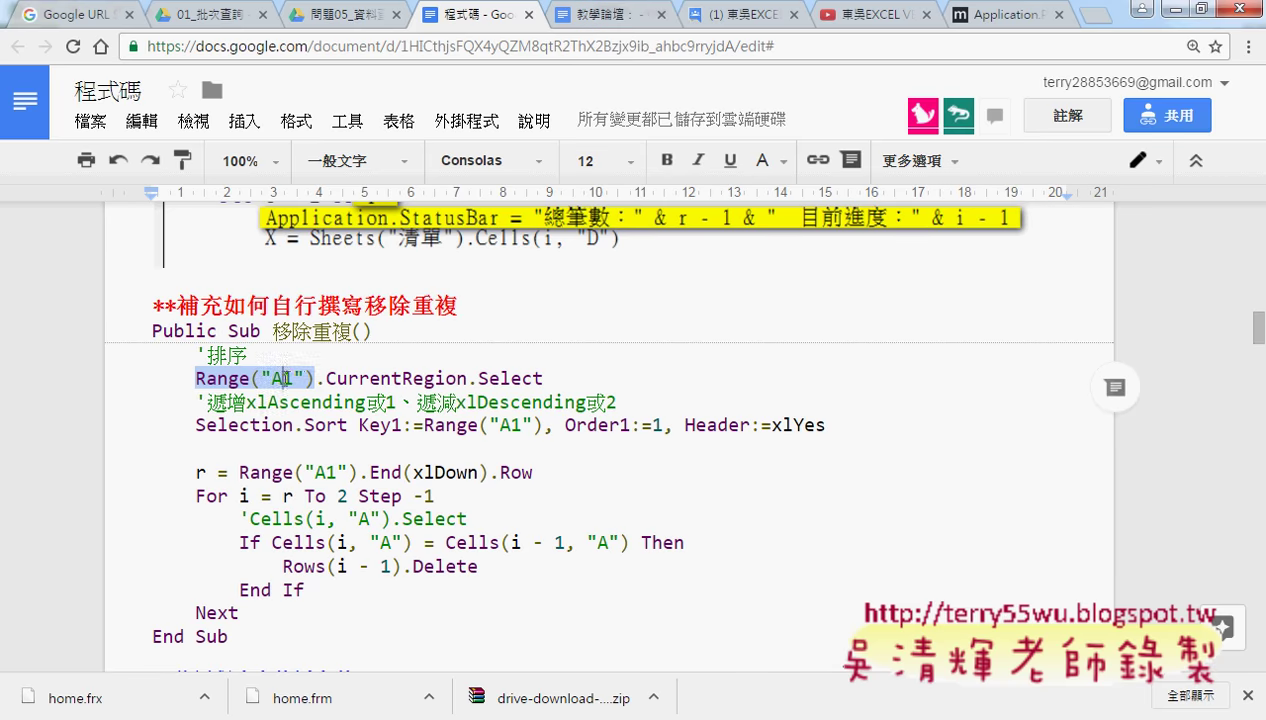
left_click_drag(315, 378, 201, 383)
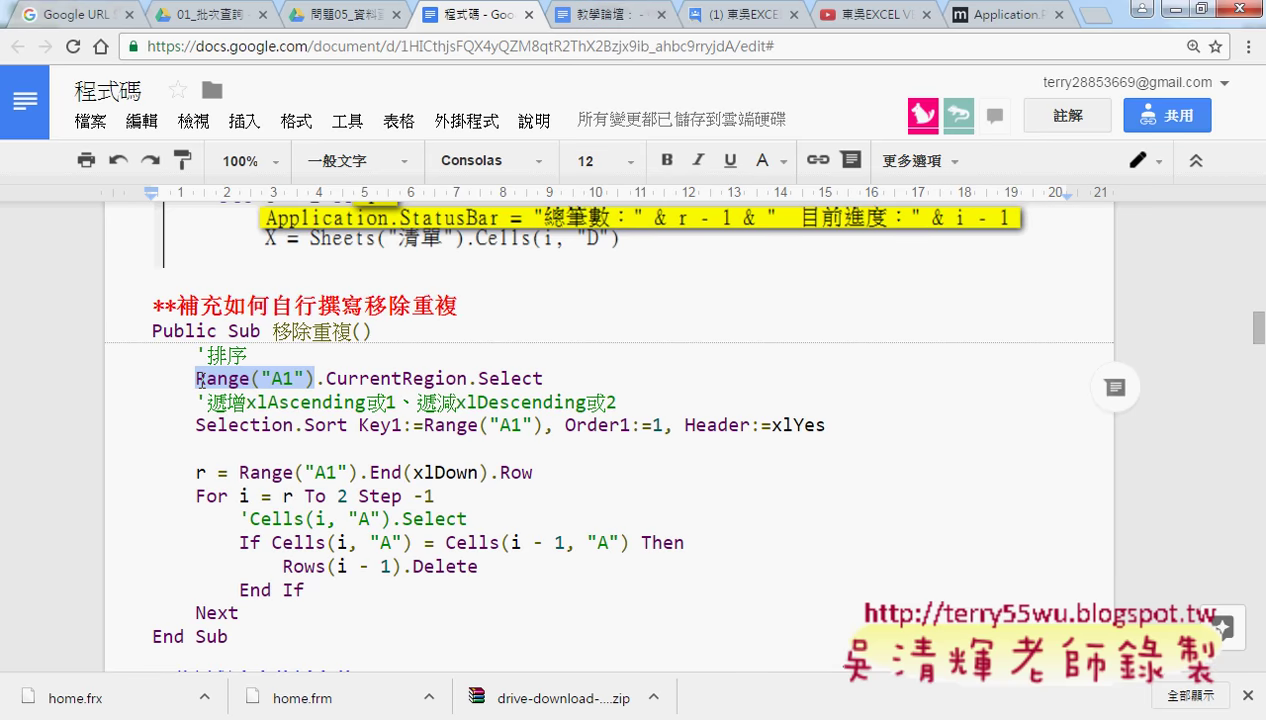
left_click_drag(229, 637, 128, 330)
key("ctrl+c")
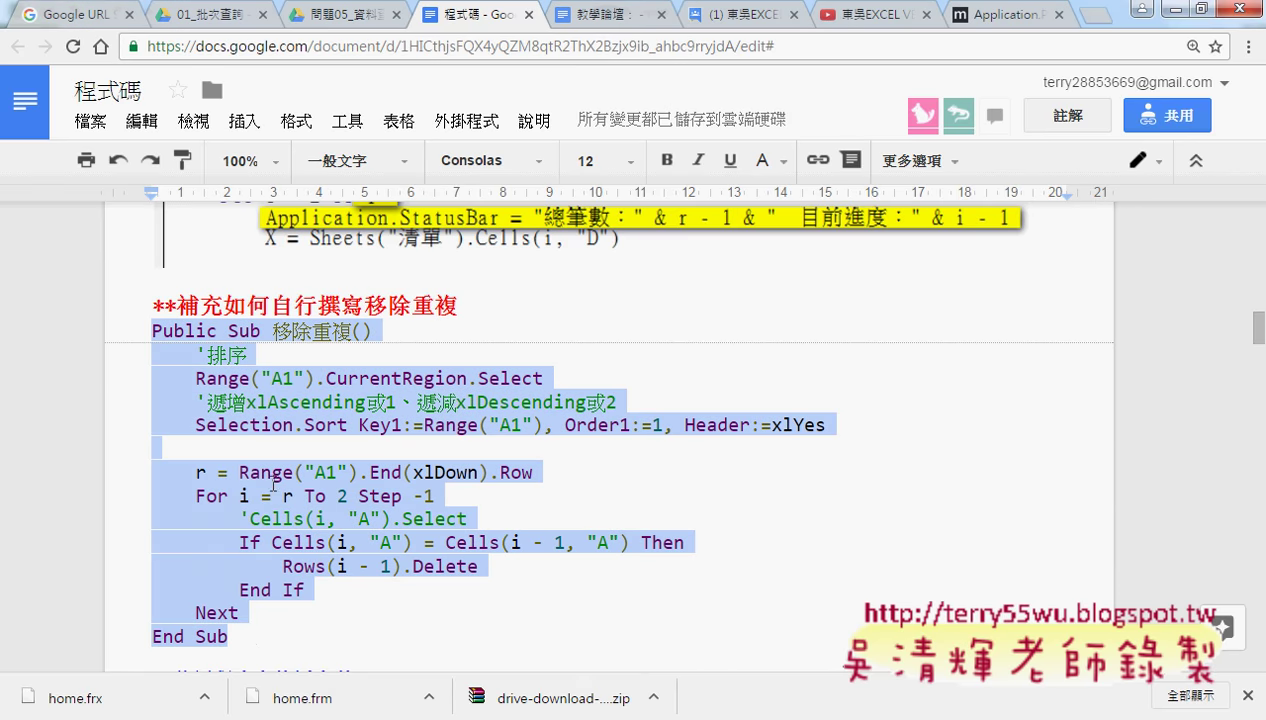
Step: Paste the 移除重複 macro below the last End Sub in Module1
left_click(344, 719)
left_click(519, 655)
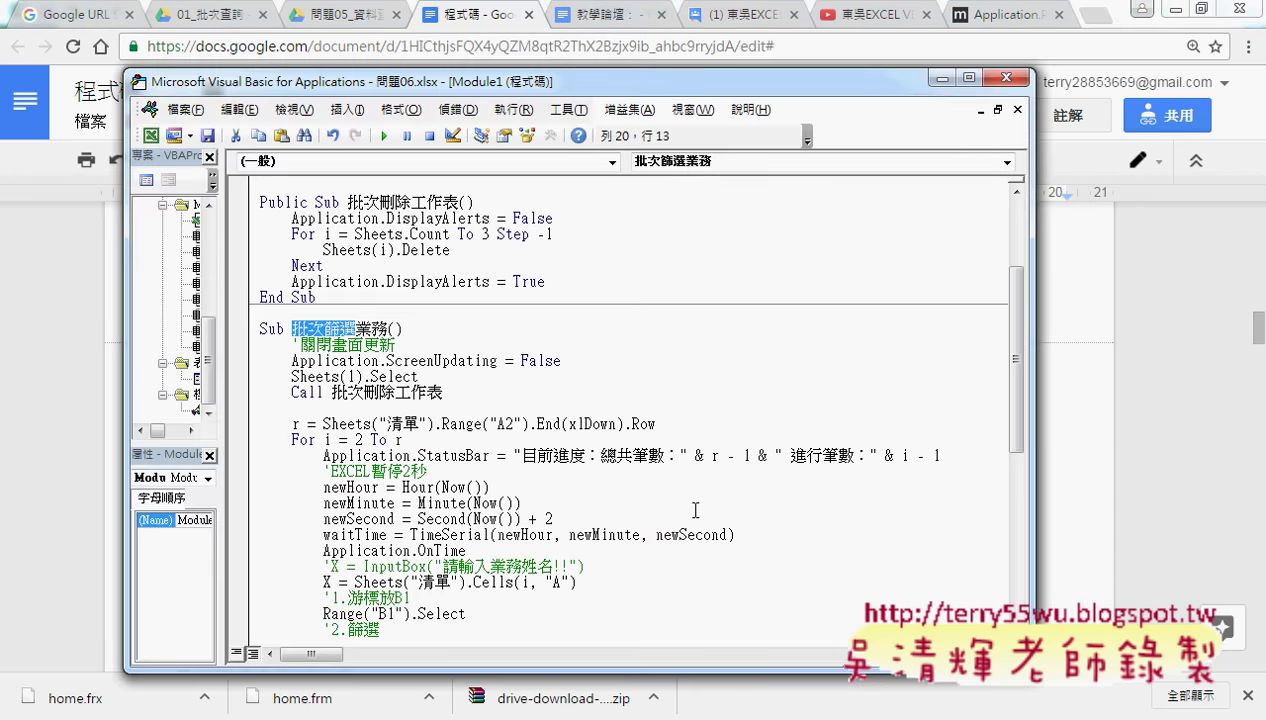
scroll(769, 556, "down", 5)
scroll(608, 556, "down", 5)
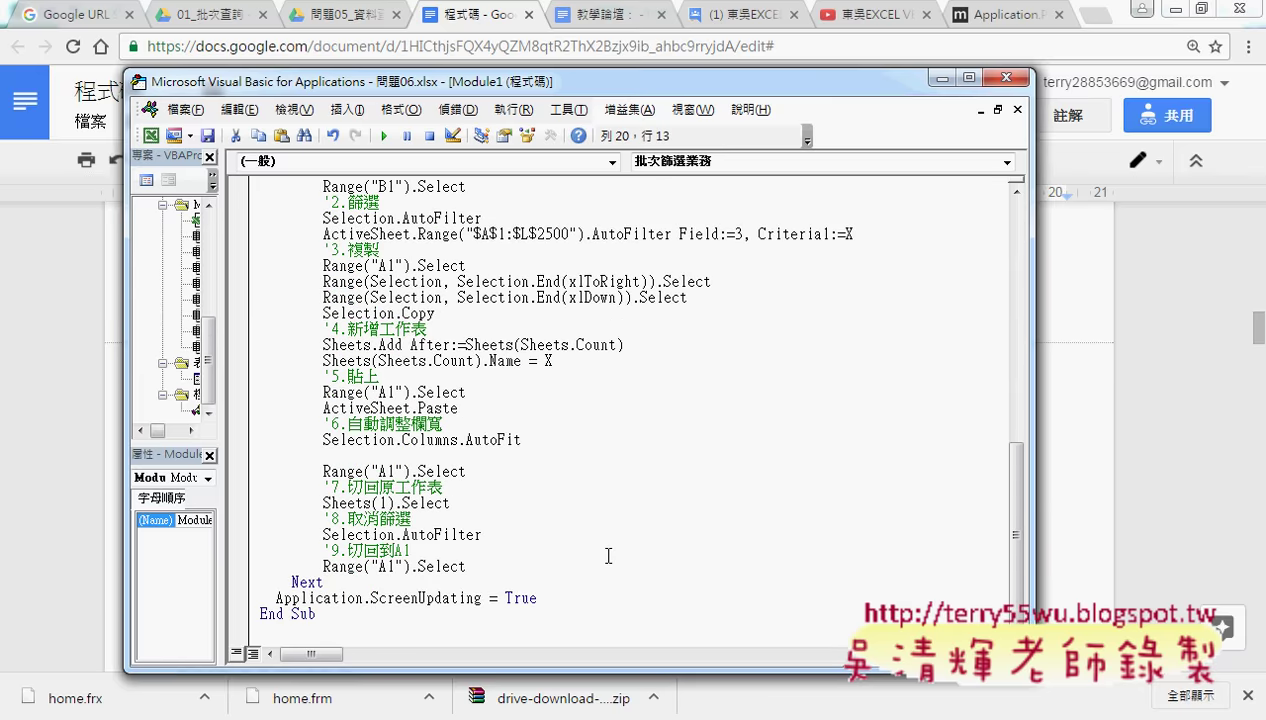
left_click(280, 630)
key("ctrl+v")
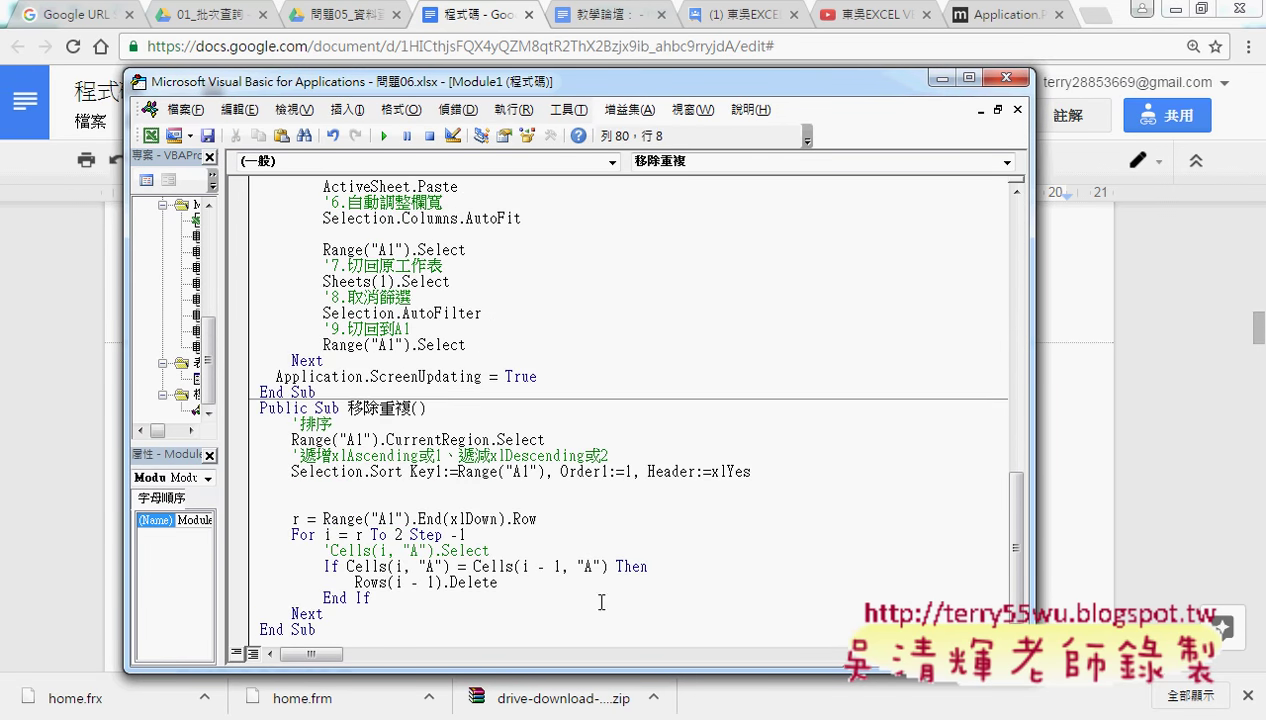
Step: Clear columns B to D of the 清單 sheet, undoing an accidental code paste at B1
left_click(1168, 12)
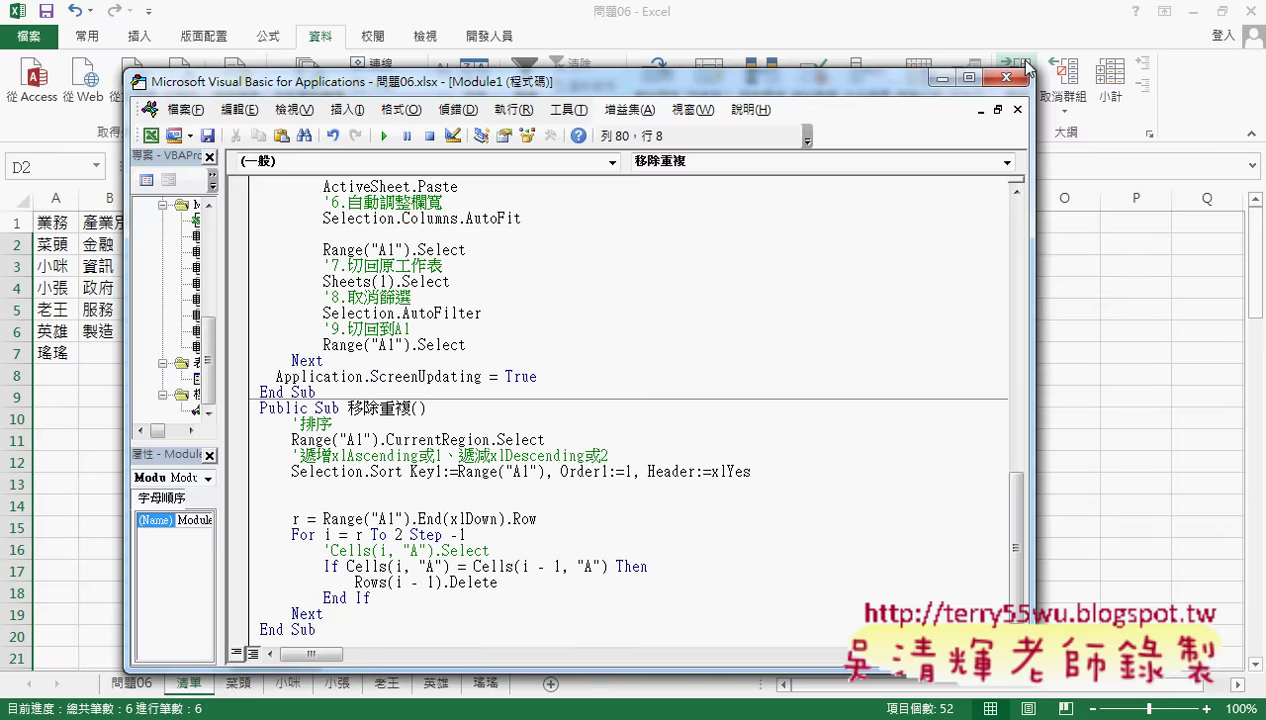
left_click_drag(795, 88, 978, 74)
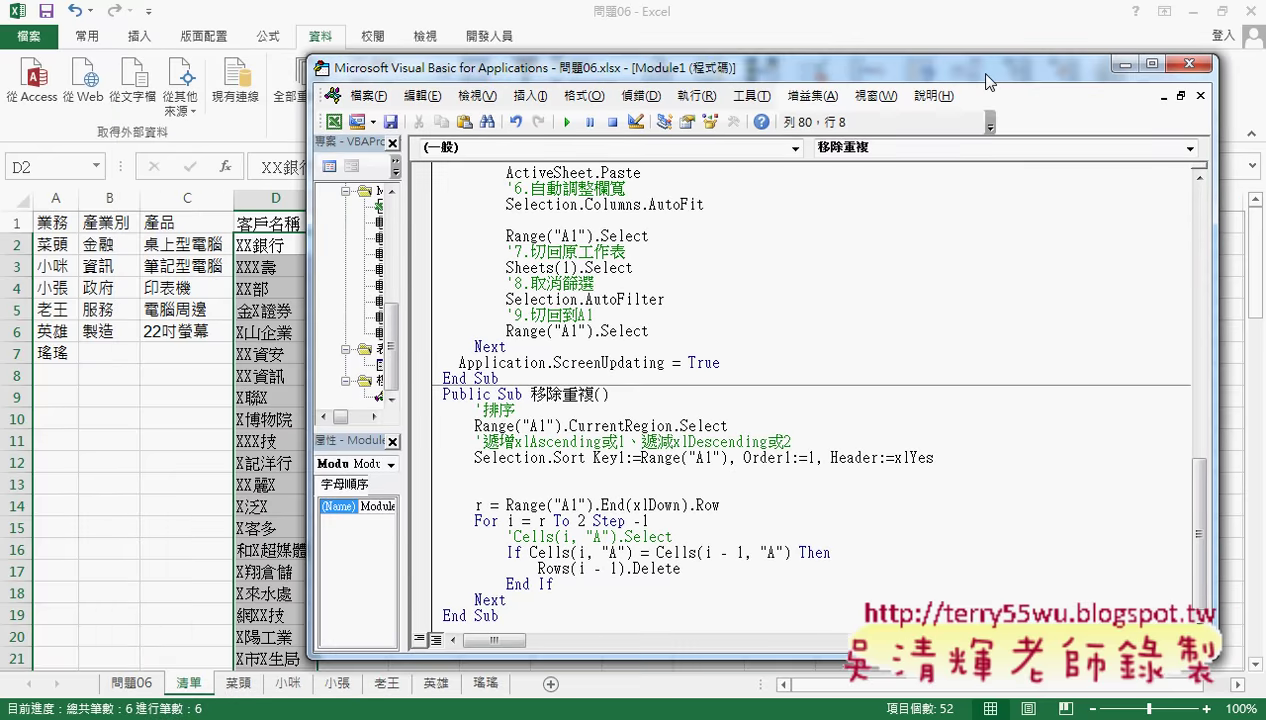
left_click(105, 225)
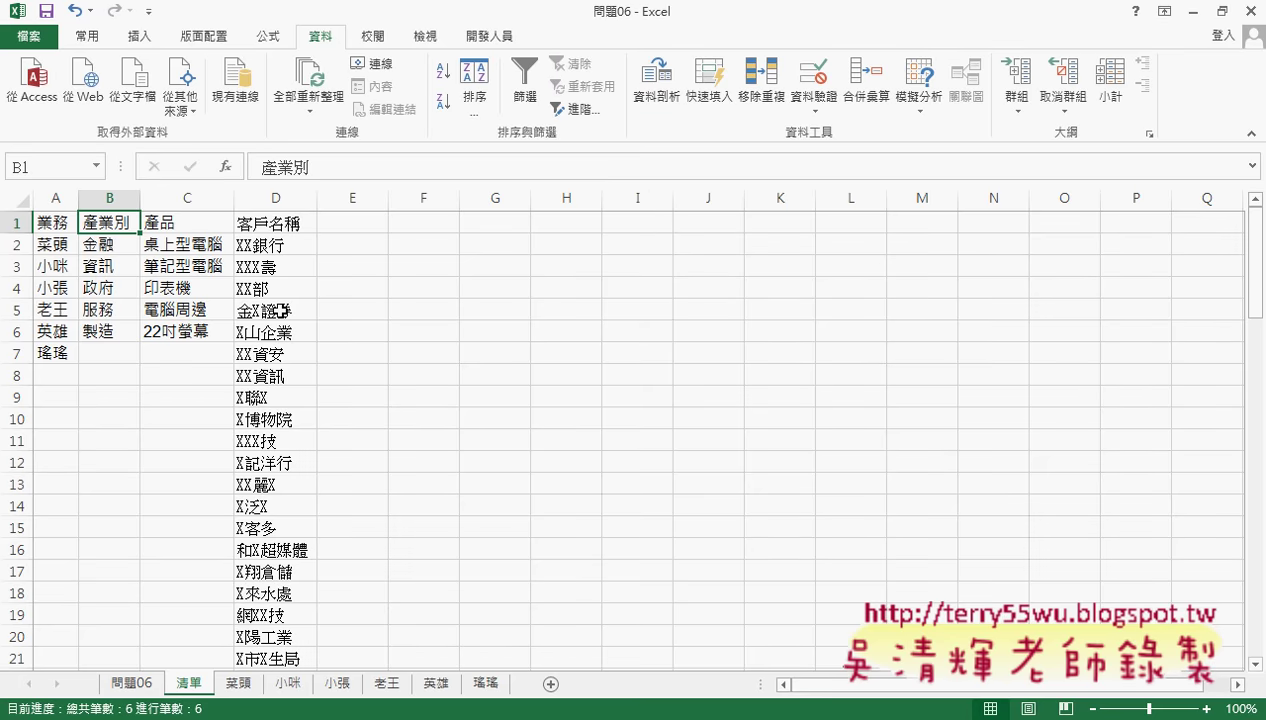
key("shift+Right")
key("shift+Right")
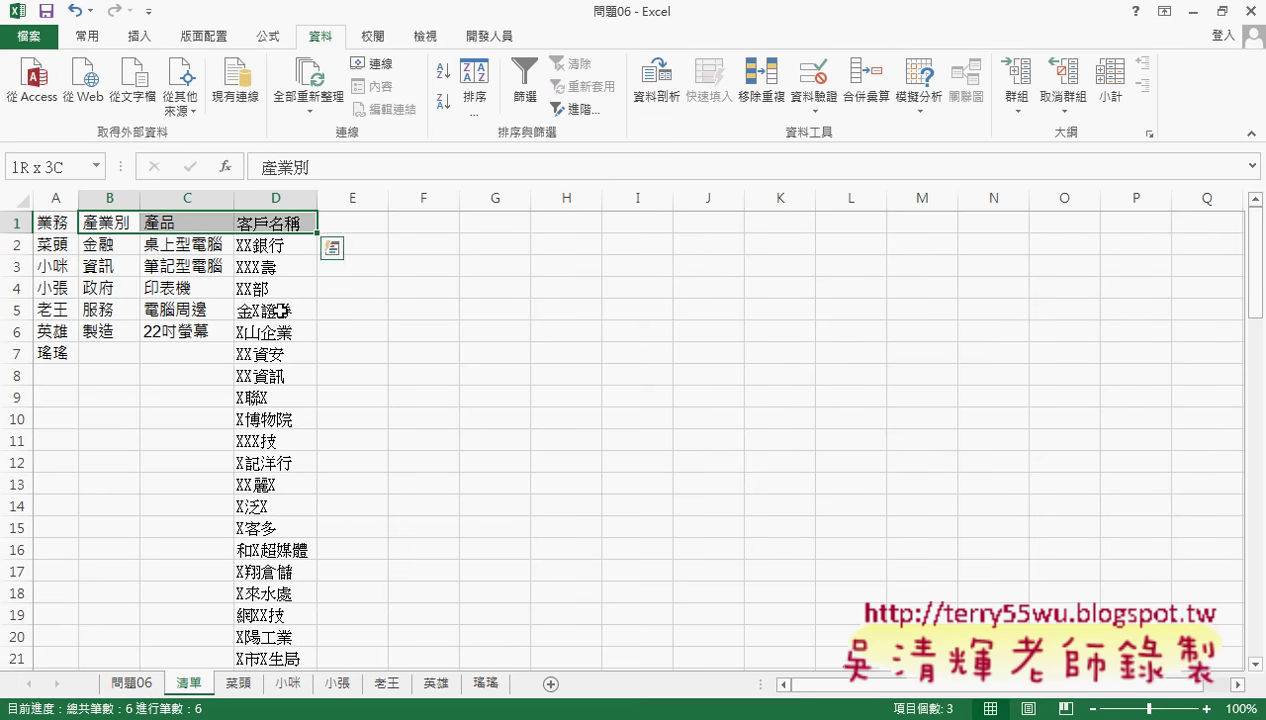
key("ctrl+shift+Down")
key("ctrl+space")
key("Delete")
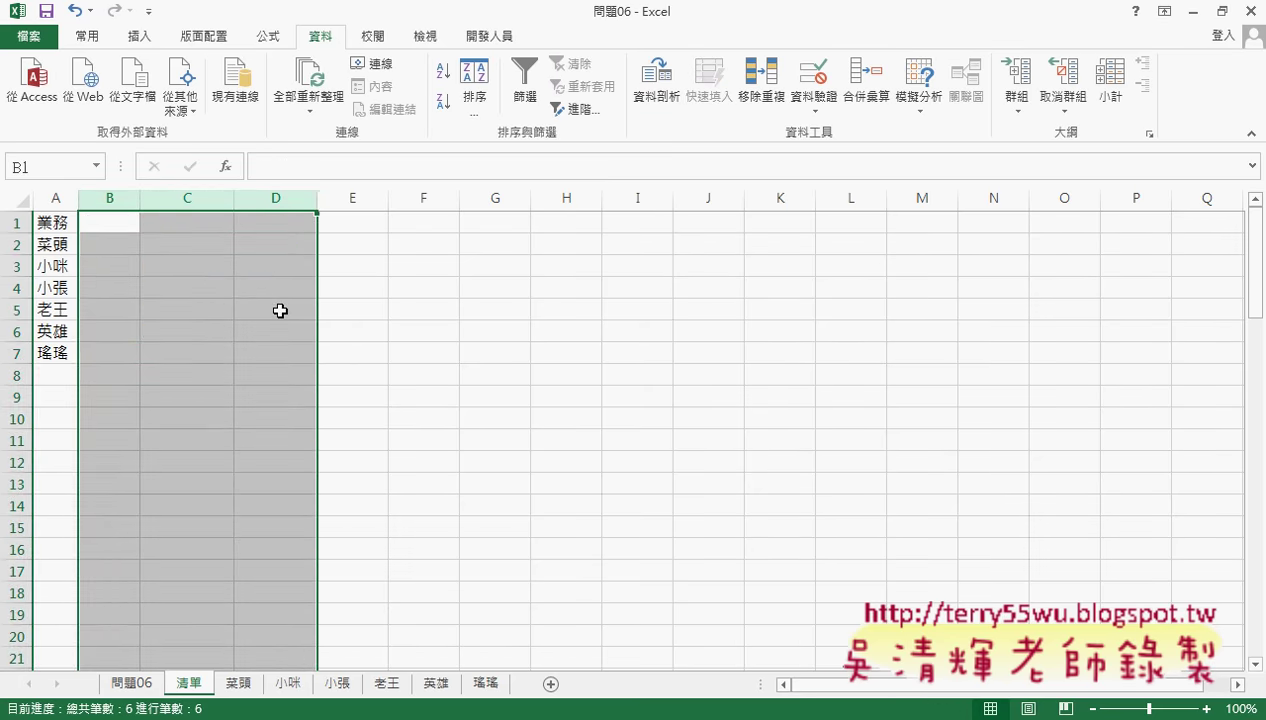
left_click(106, 216)
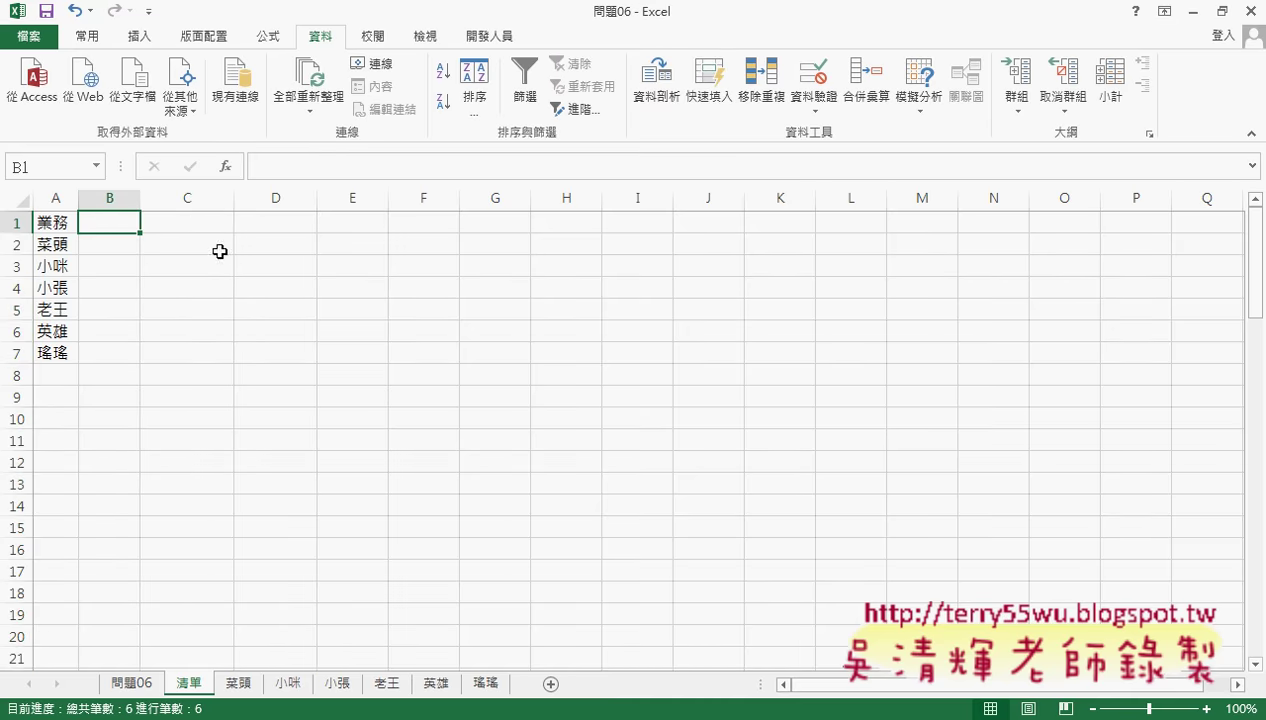
key("ctrl+v")
key("ctrl+z")
Step: Paste the 產業別, 產品 and 客戶名稱 columns copied from 問題06 into 清單 at B1
left_click(141, 686)
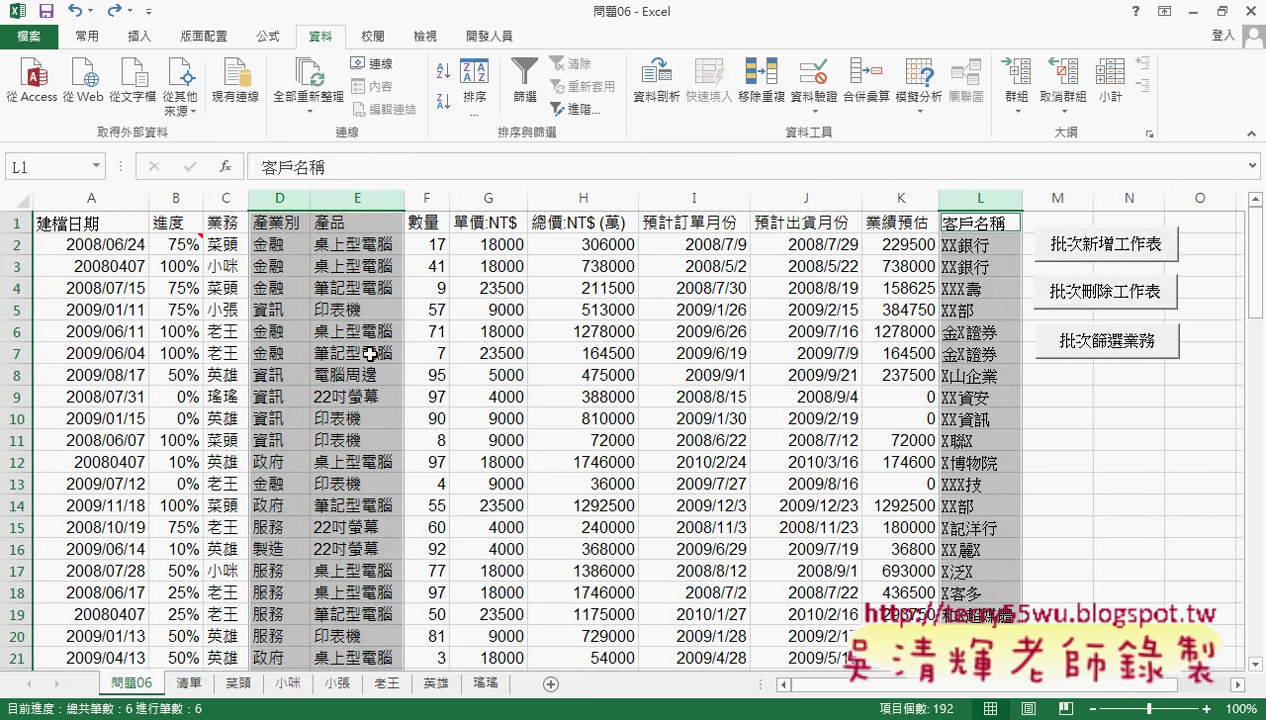
left_click(189, 683)
key("ctrl+v")
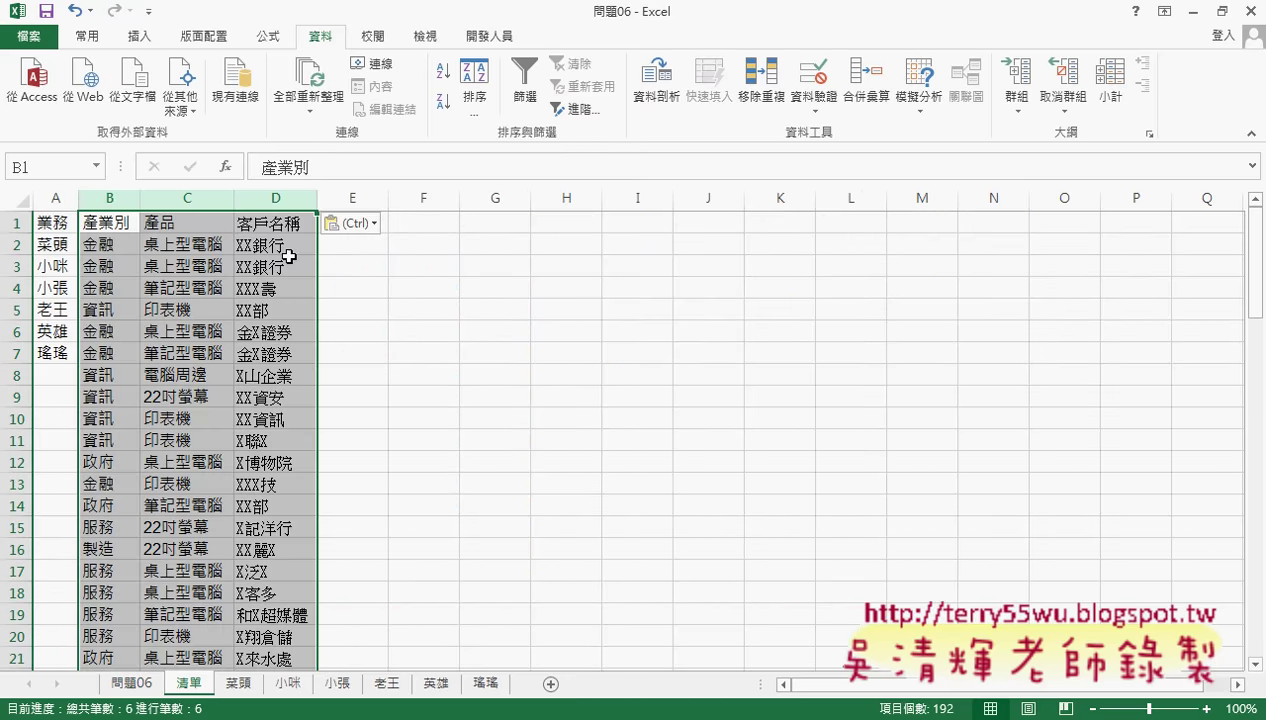
left_click(206, 352)
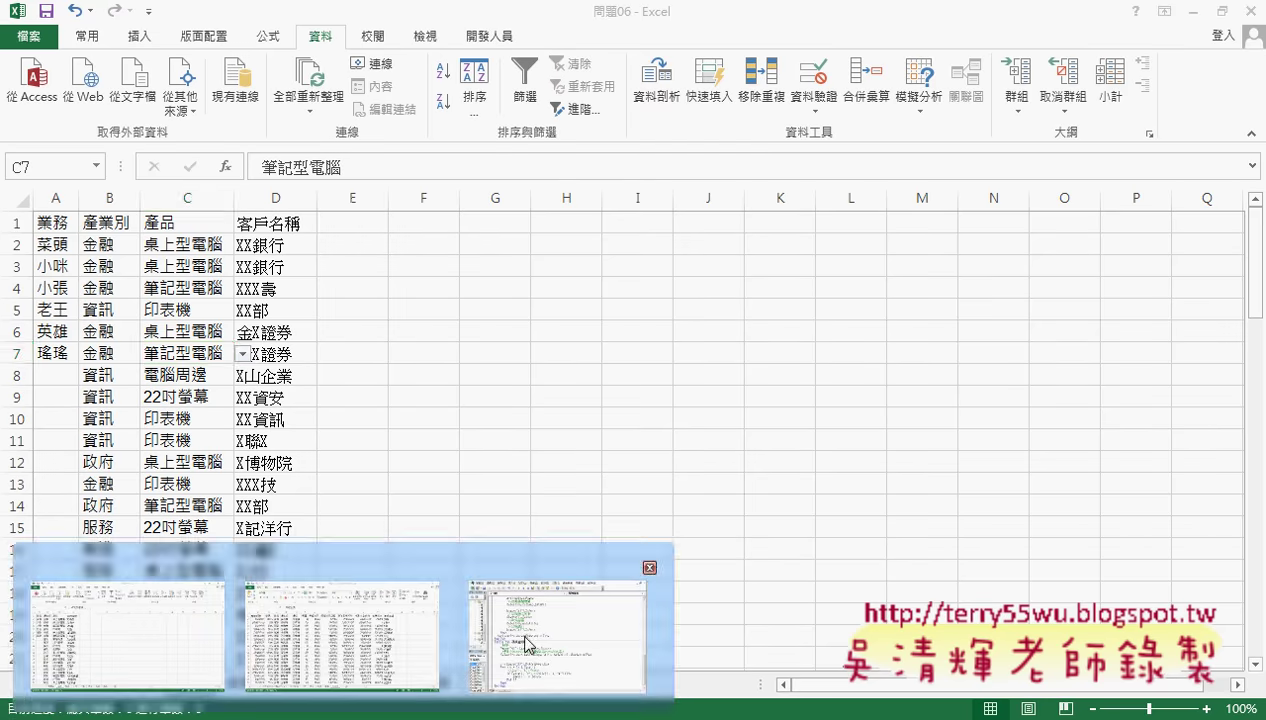
Step: Change Range("A1") to Range("B1") in the 移除重複 macro
left_click(558, 625)
left_click_drag(537, 424, 528, 425)
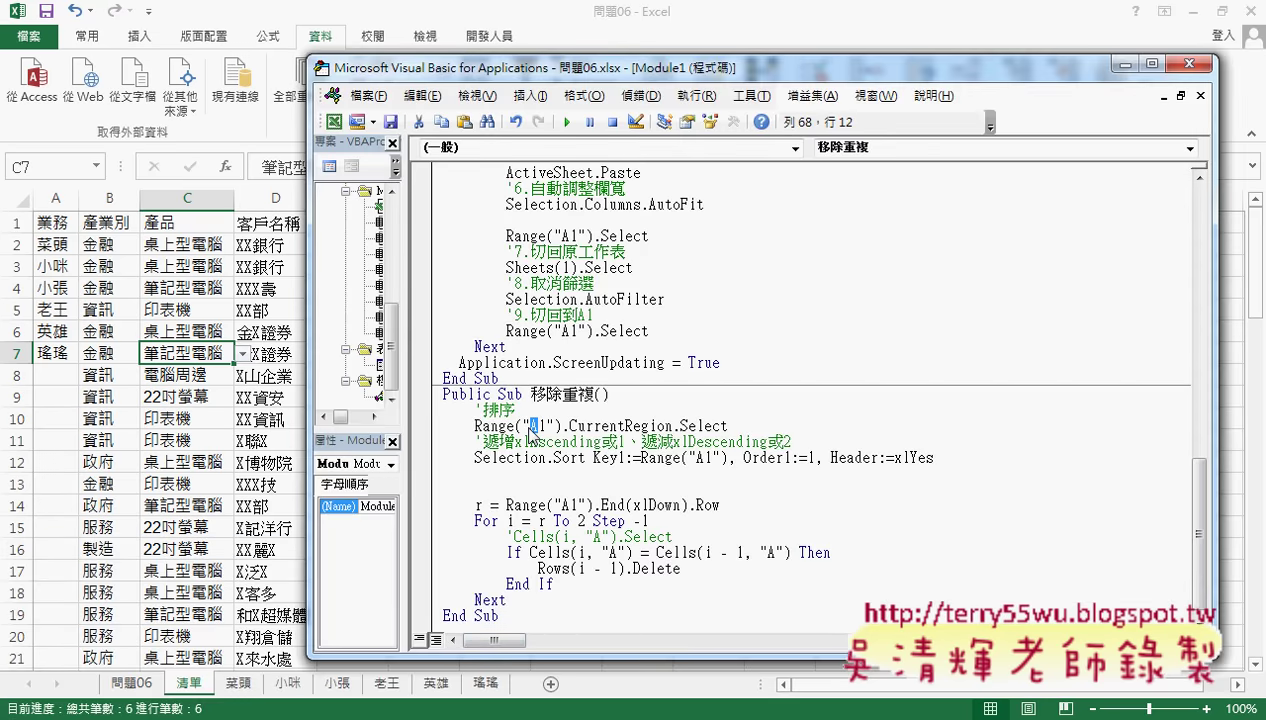
type("B")
left_click(681, 425)
left_click_drag(474, 426, 738, 428)
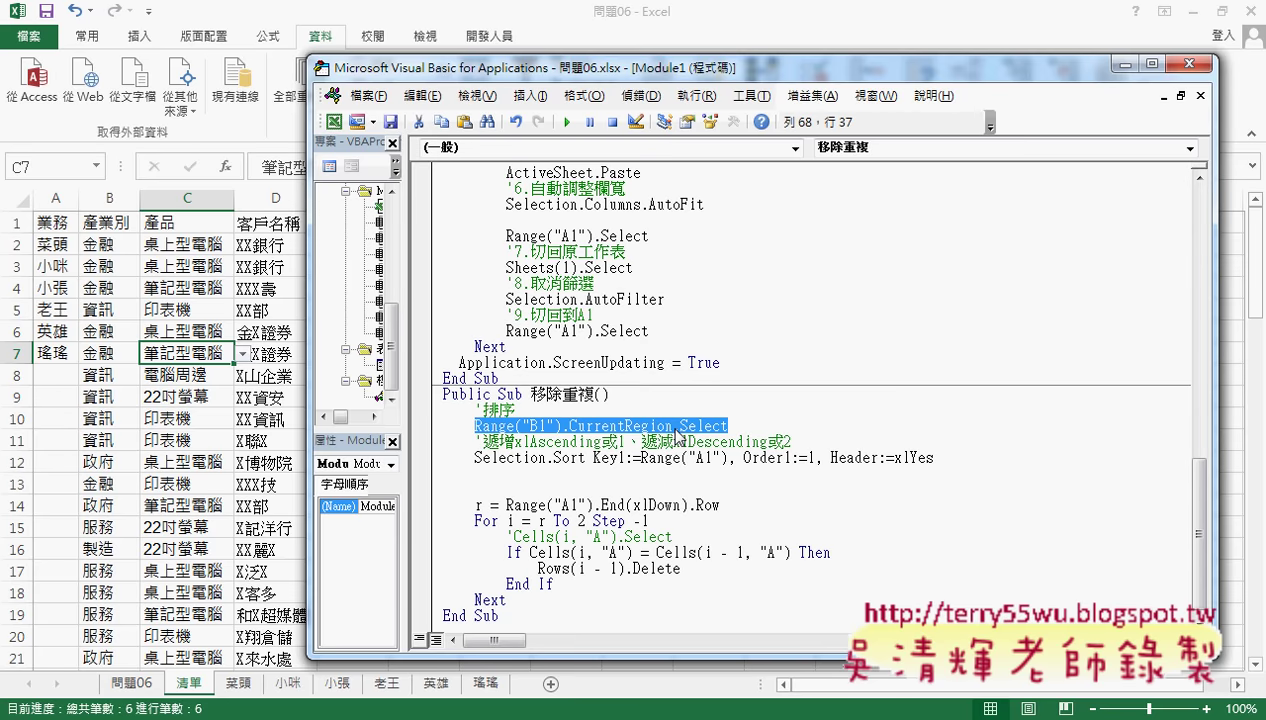
Step: Set a breakpoint on the Range("B1").CurrentRegion.Select line, run to it, and step once
left_click(422, 428)
key("F5")
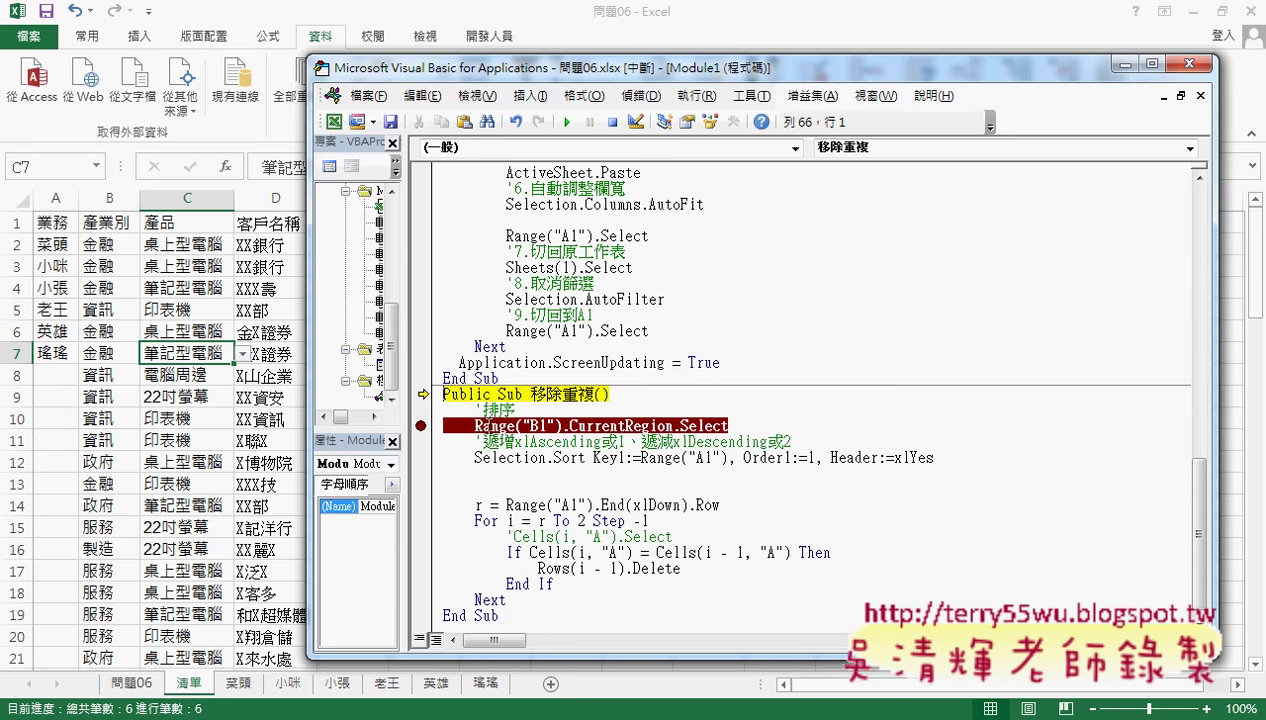
key("F8")
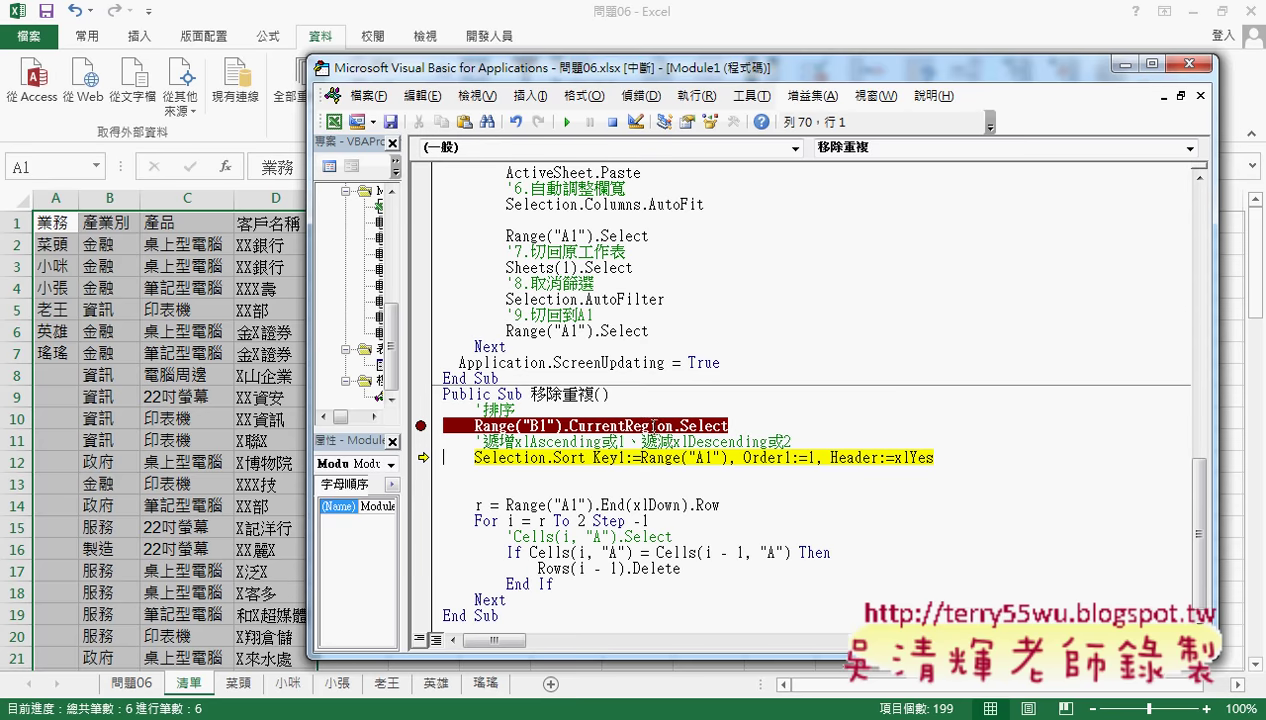
Step: Inspect the deduplicated lists at B2 and C2 on 清單, then go back to 問題06
left_click(111, 197)
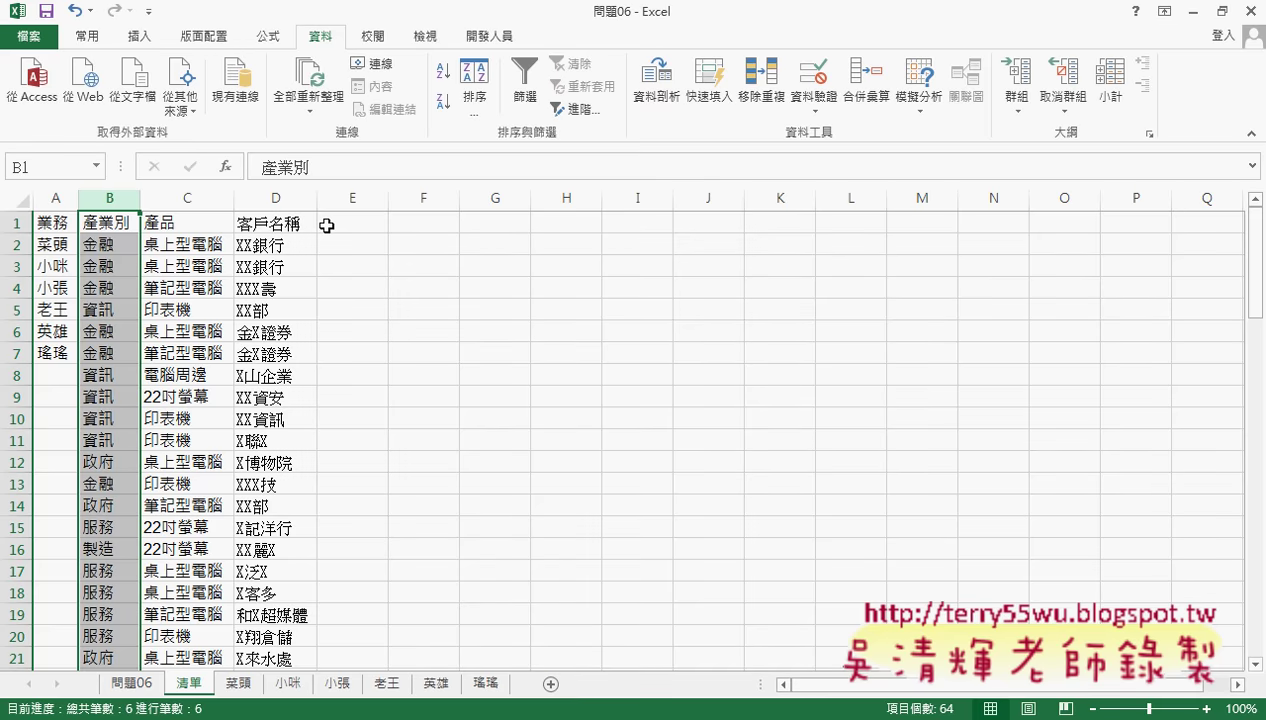
left_click(196, 684)
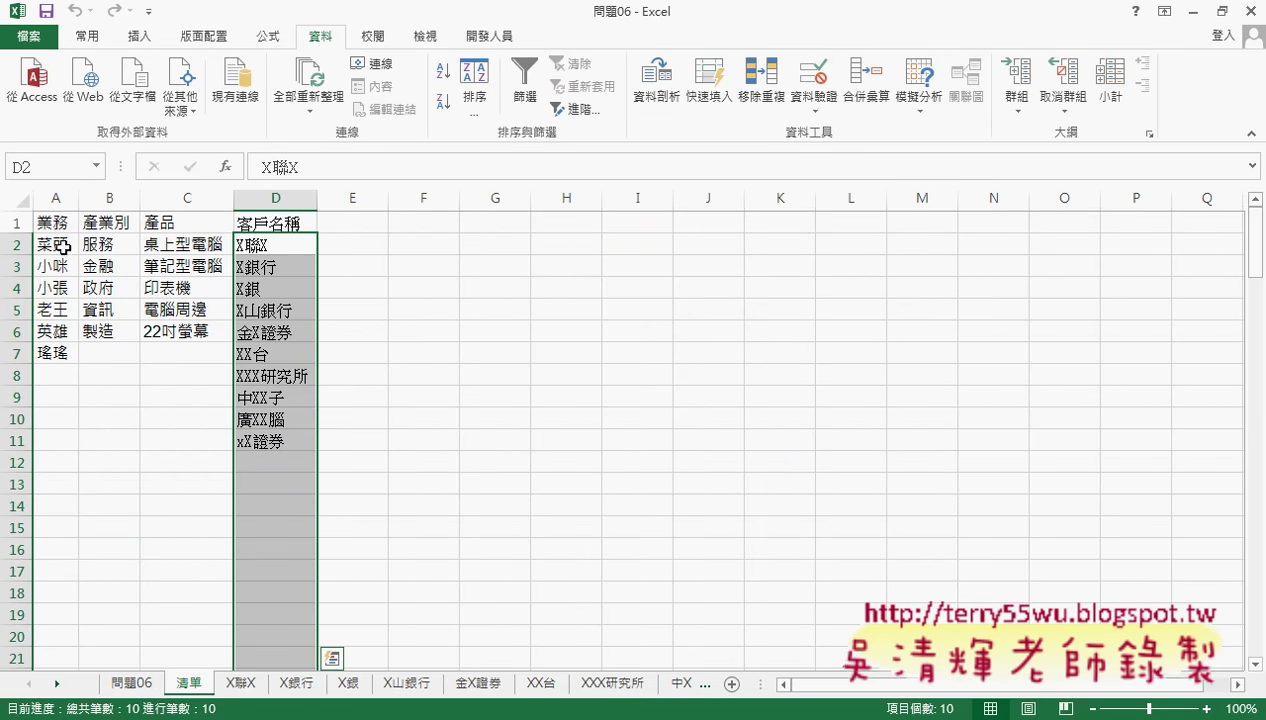
left_click(95, 243)
left_click(175, 245)
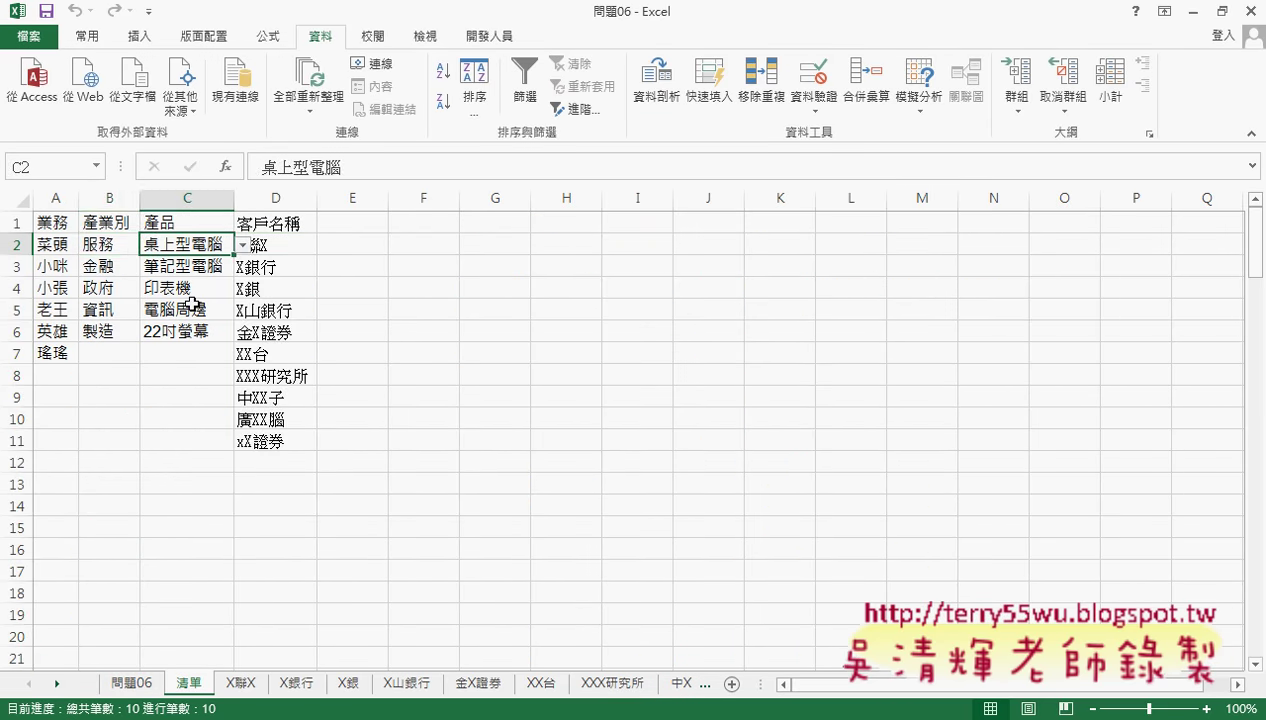
left_click(146, 688)
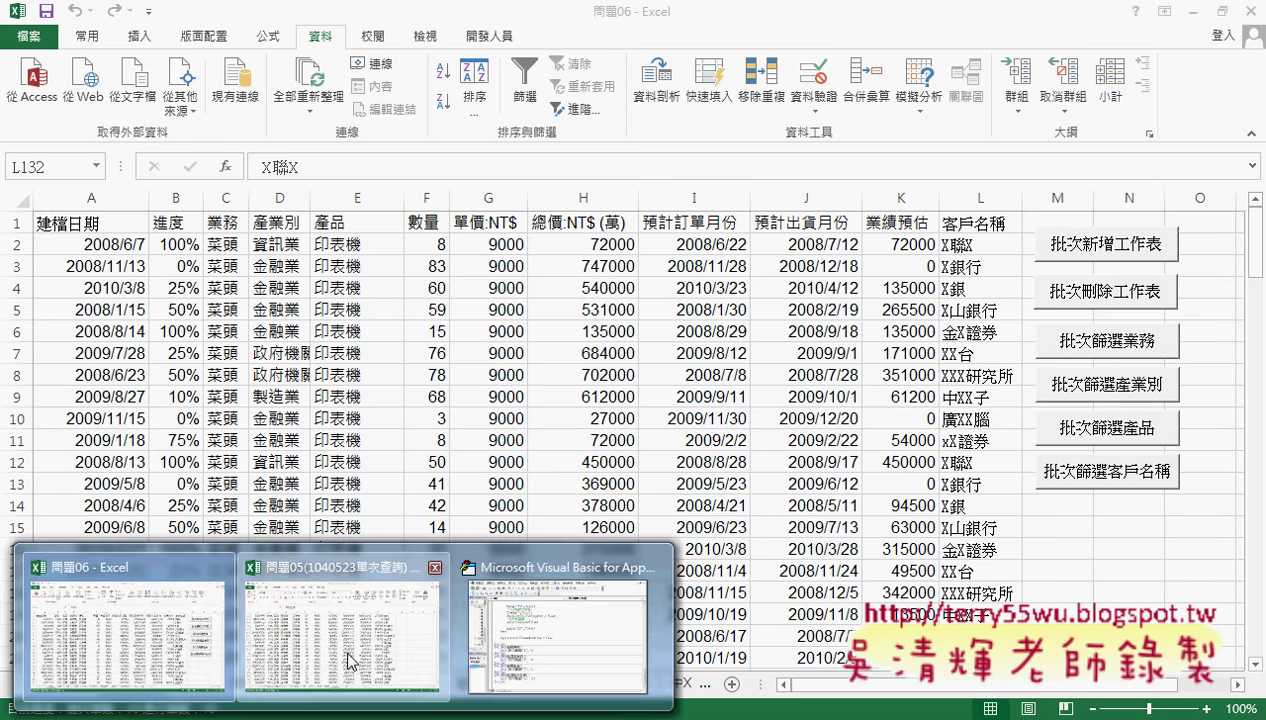
Step: Copy the A1:L2500 table from the 問題7 sheet of the 問題05 workbook
left_click(348, 655)
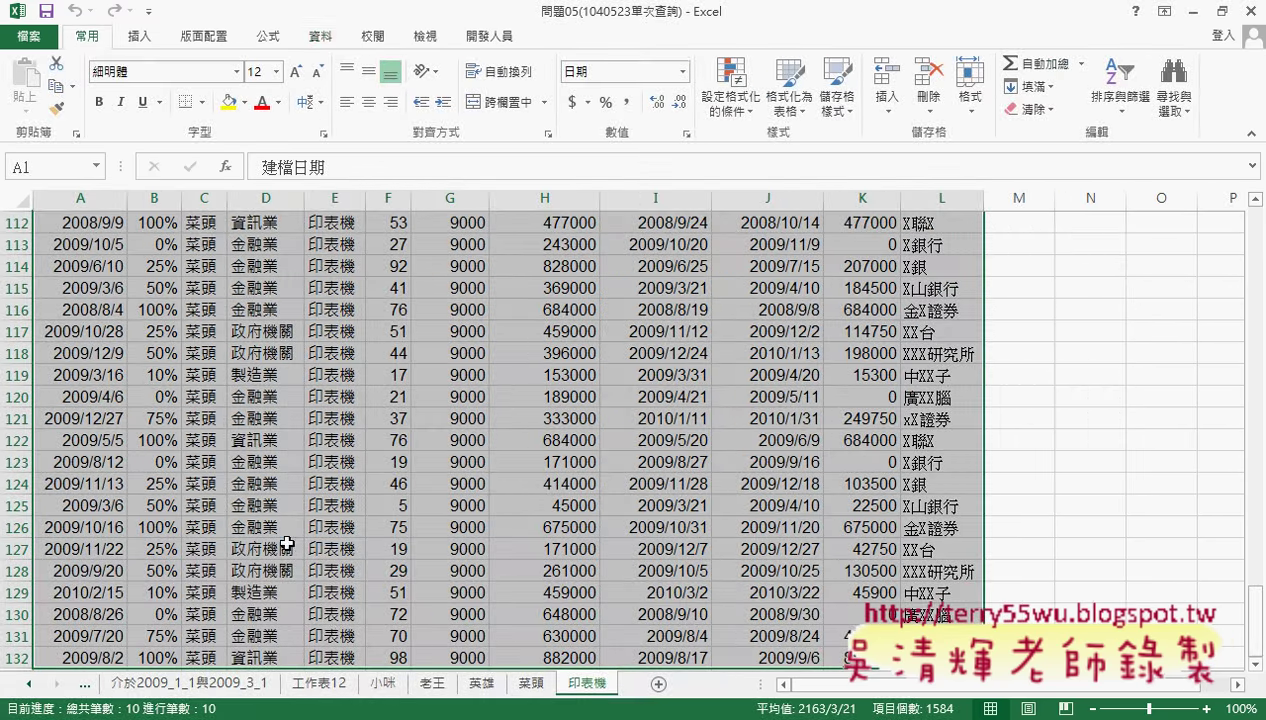
left_click(30, 684)
left_click(30, 684)
left_click(118, 684)
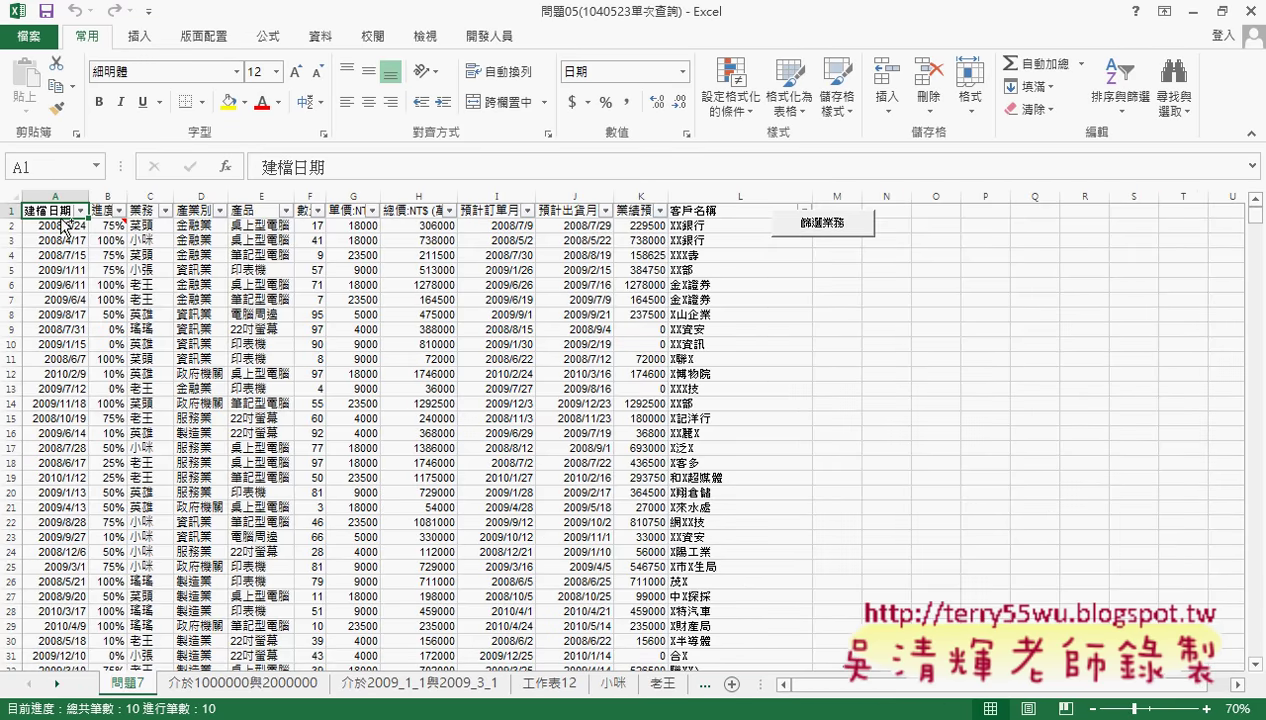
key("ctrl+shift+Right")
key("ctrl+shift+Down")
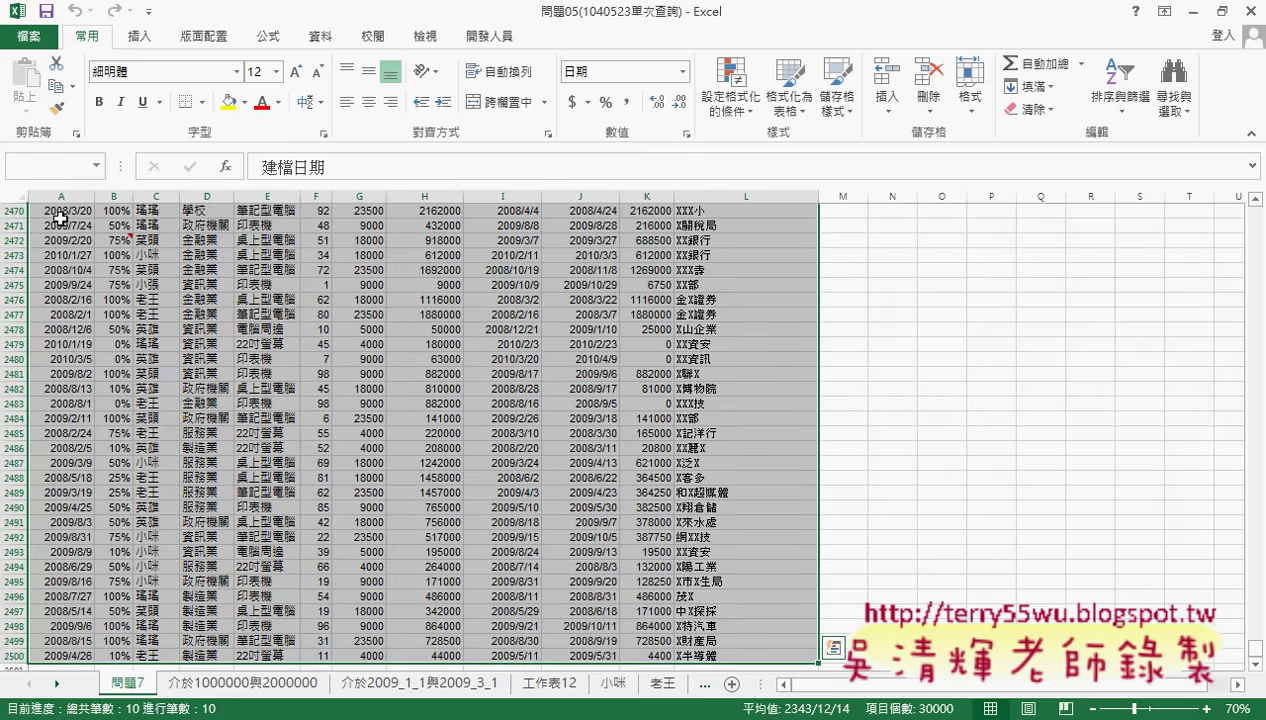
key("ctrl+c")
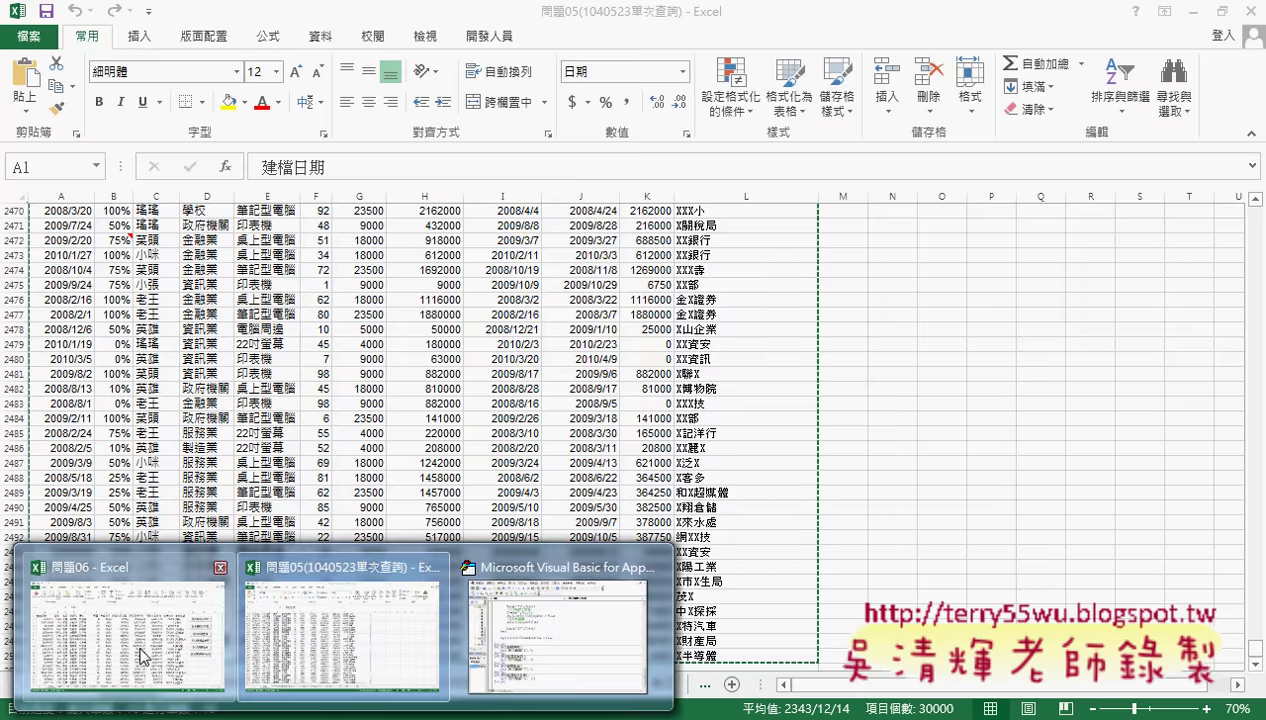
Step: Select the old 問題06 table from A1 across to column L and down
left_click(140, 645)
left_click(84, 227)
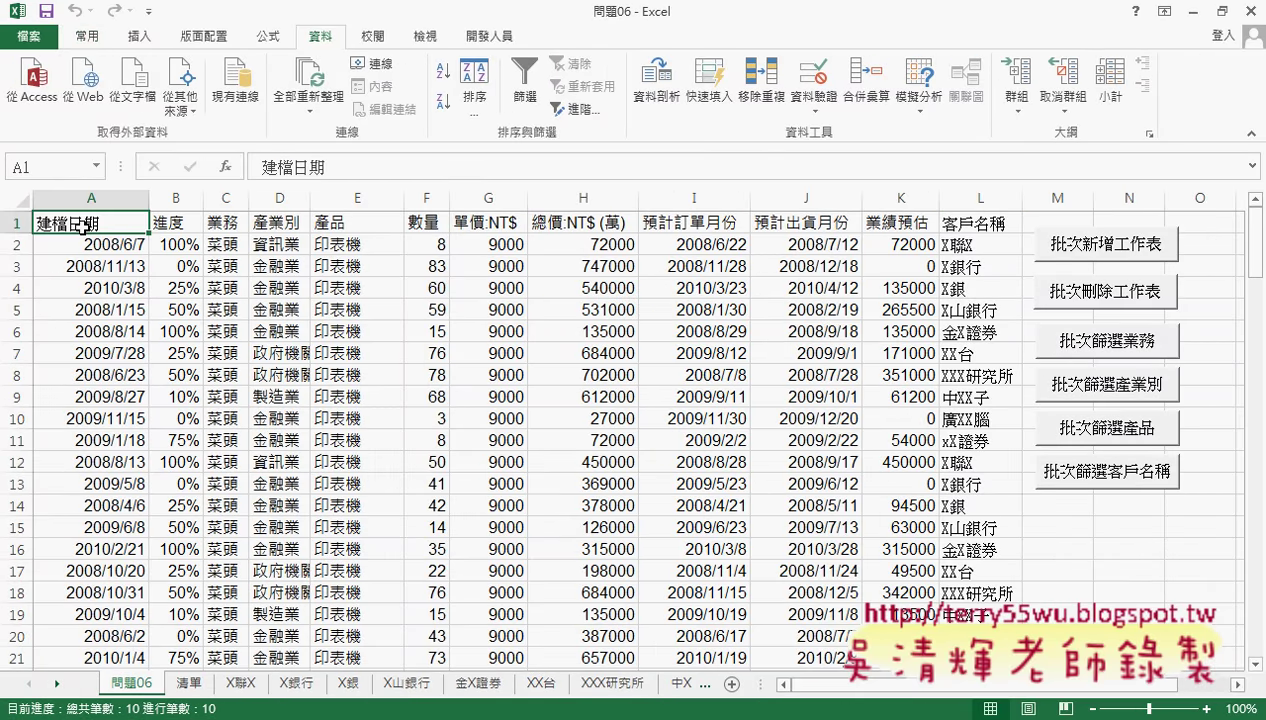
key("ctrl+shift+Right")
key("ctrl+shift+Down")
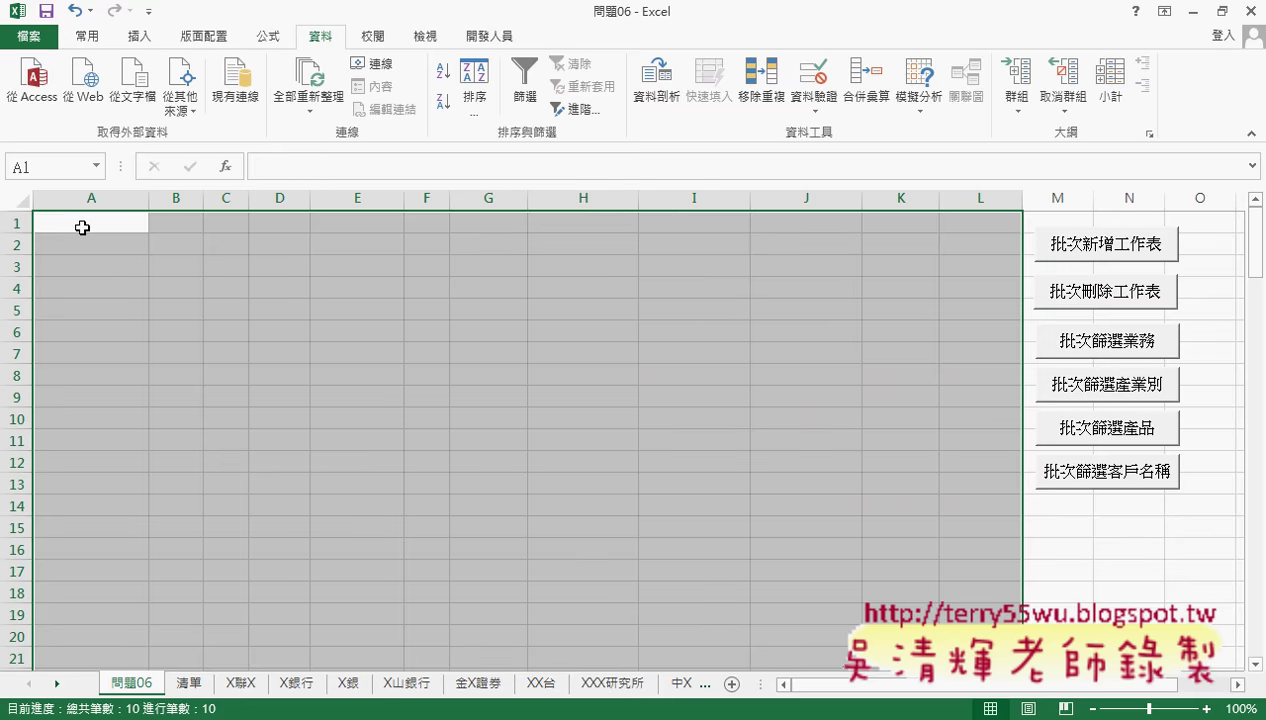
left_click(83, 227)
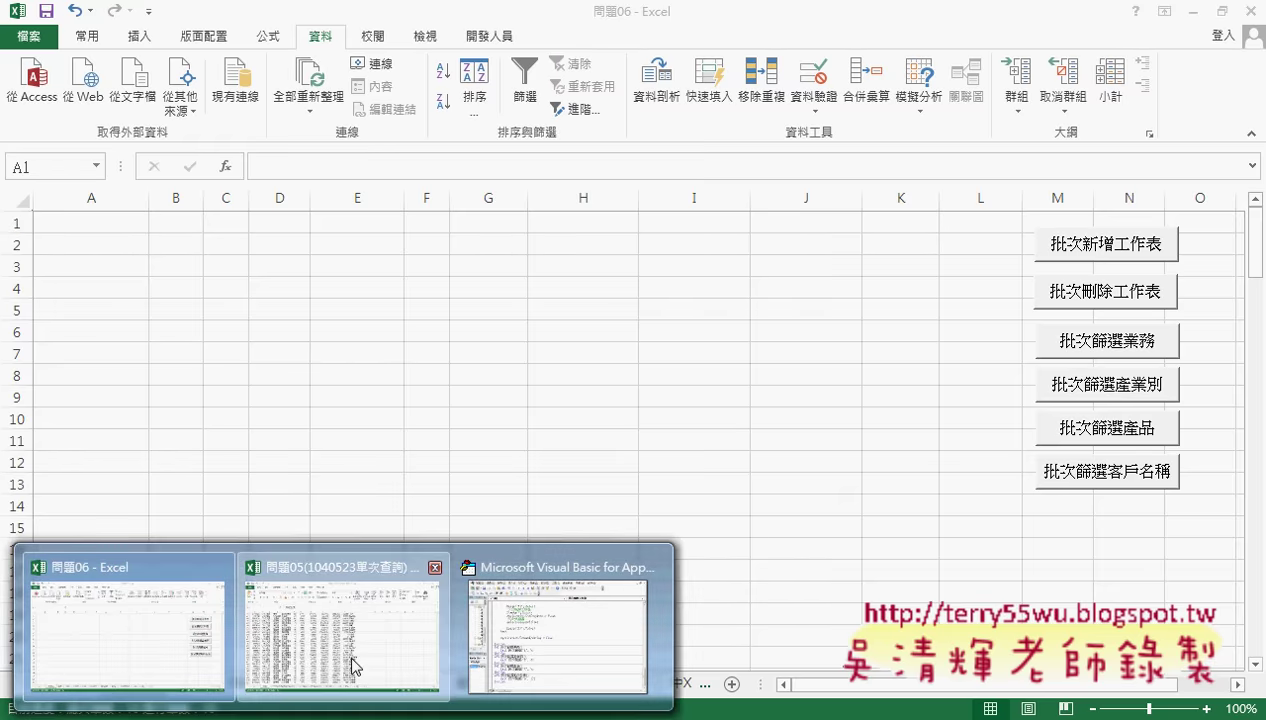
Step: Paste the 問題7 table at A1 of 問題06, keeping the existing 清單 and 產品清單 names
left_click(337, 555)
key("ctrl+c")
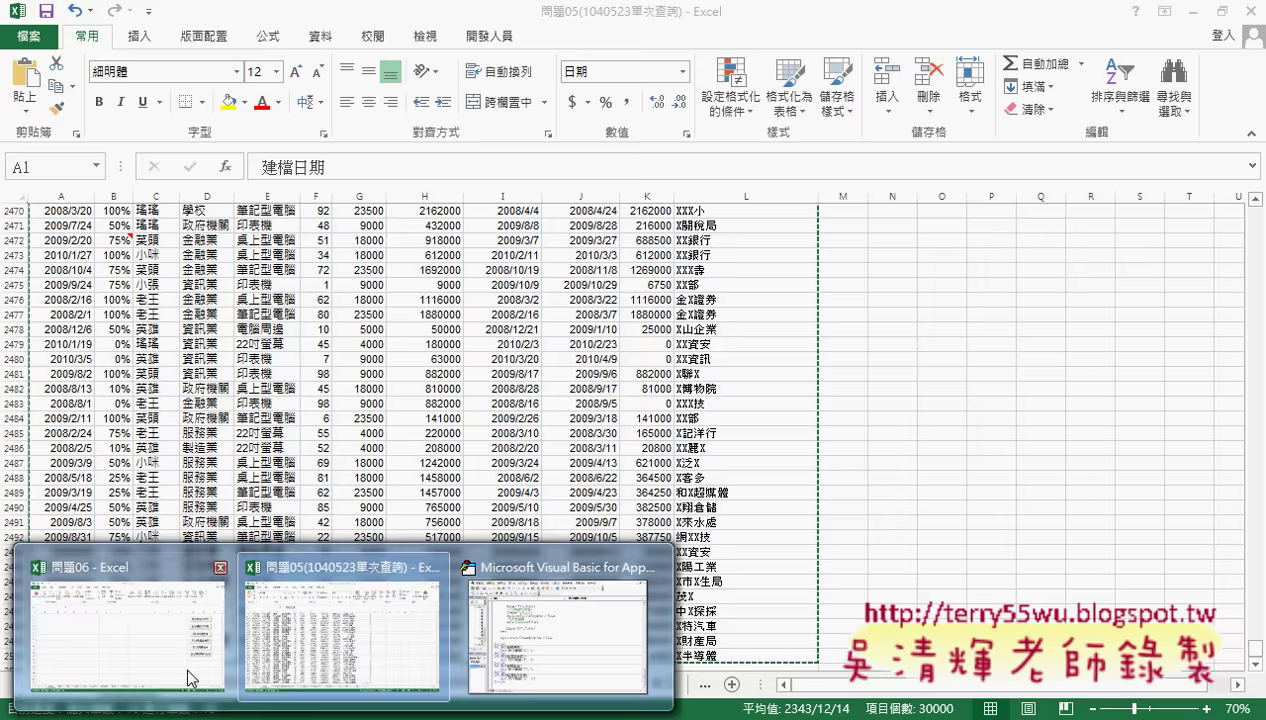
left_click(192, 678)
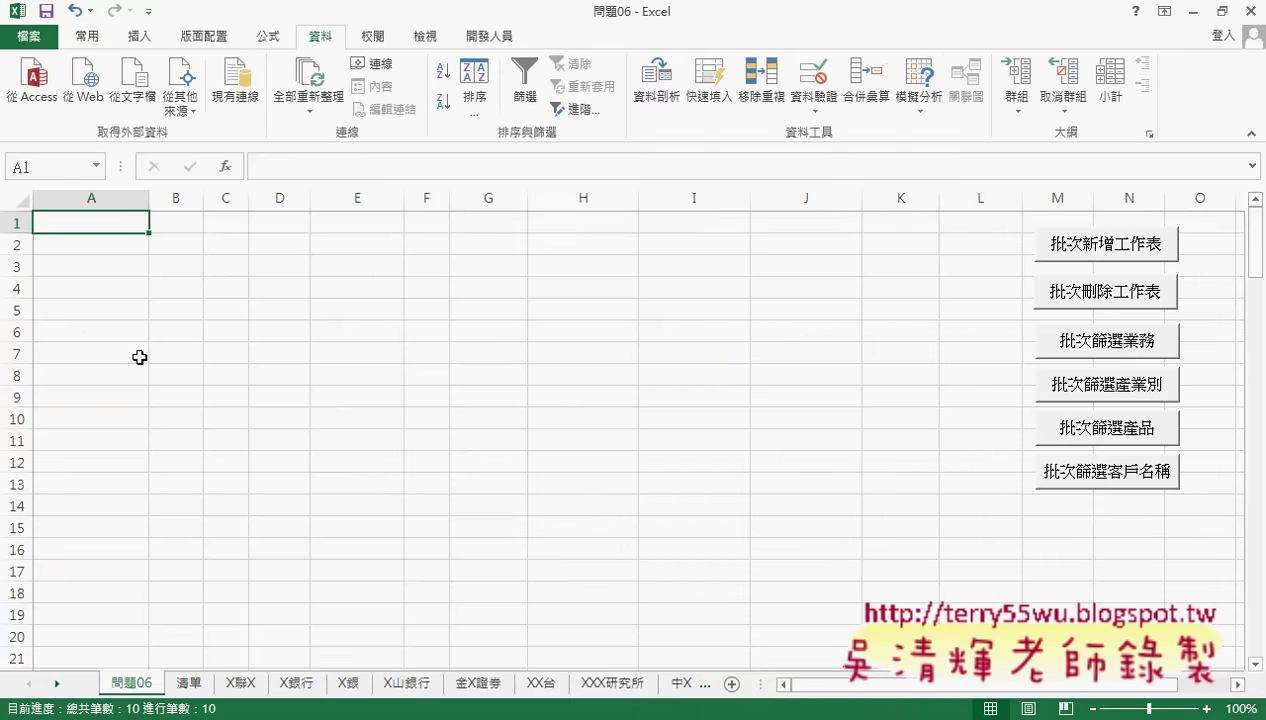
key("ctrl+v")
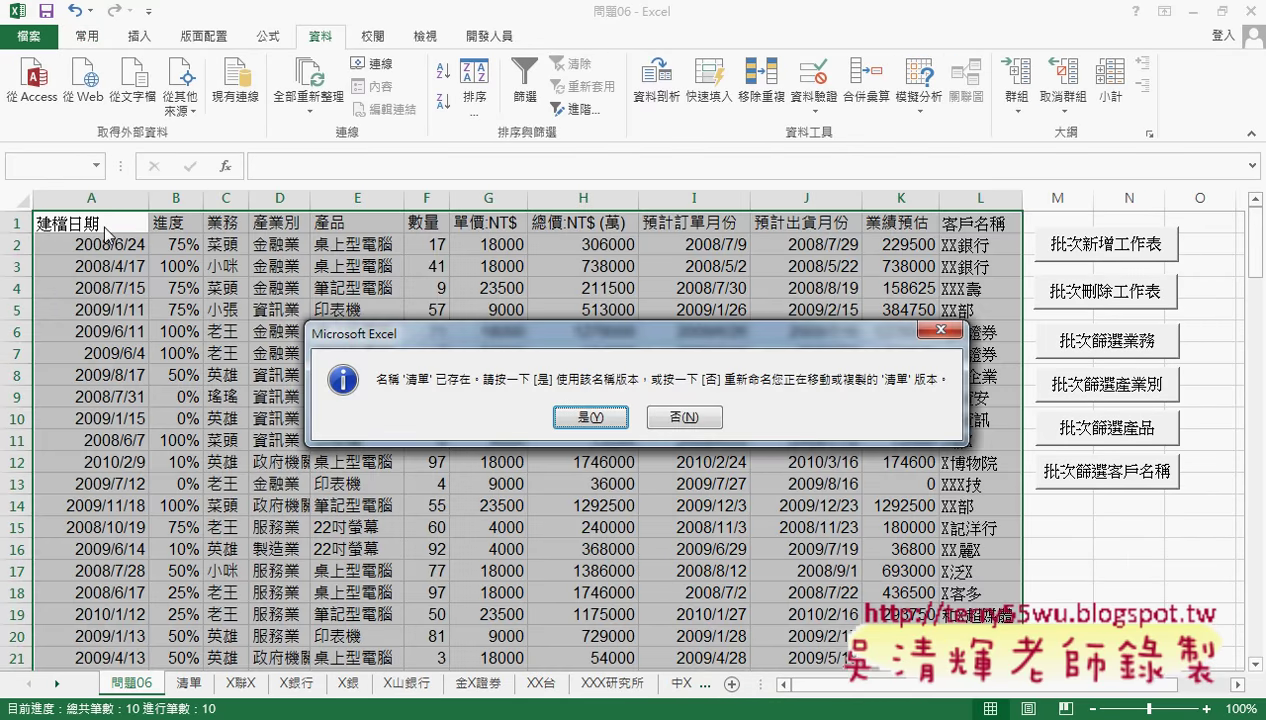
left_click(610, 418)
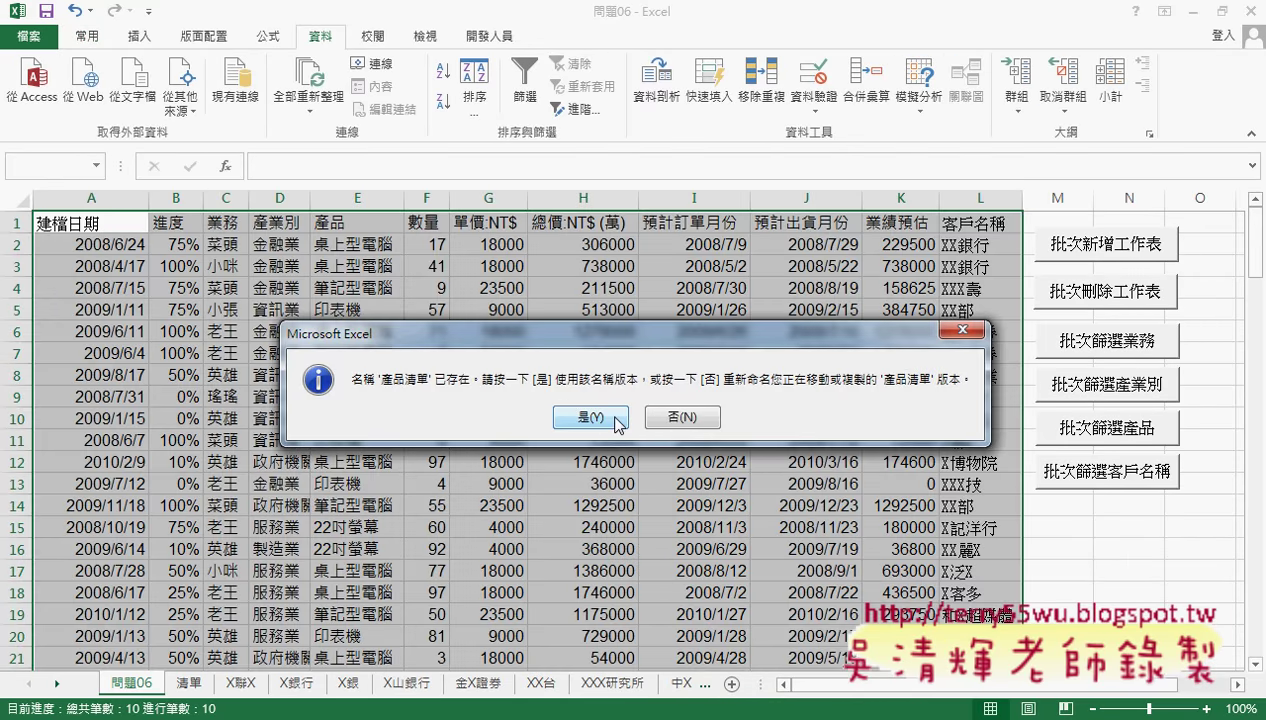
left_click(610, 418)
left_click(192, 683)
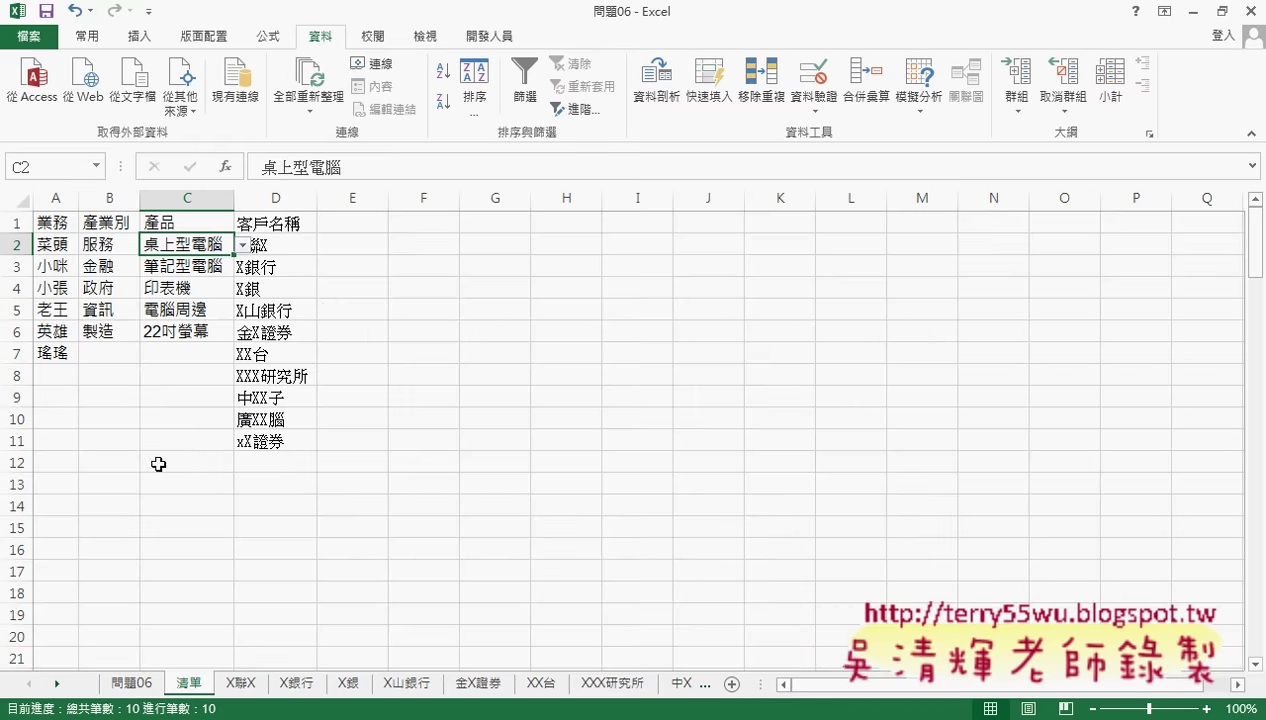
left_click(132, 683)
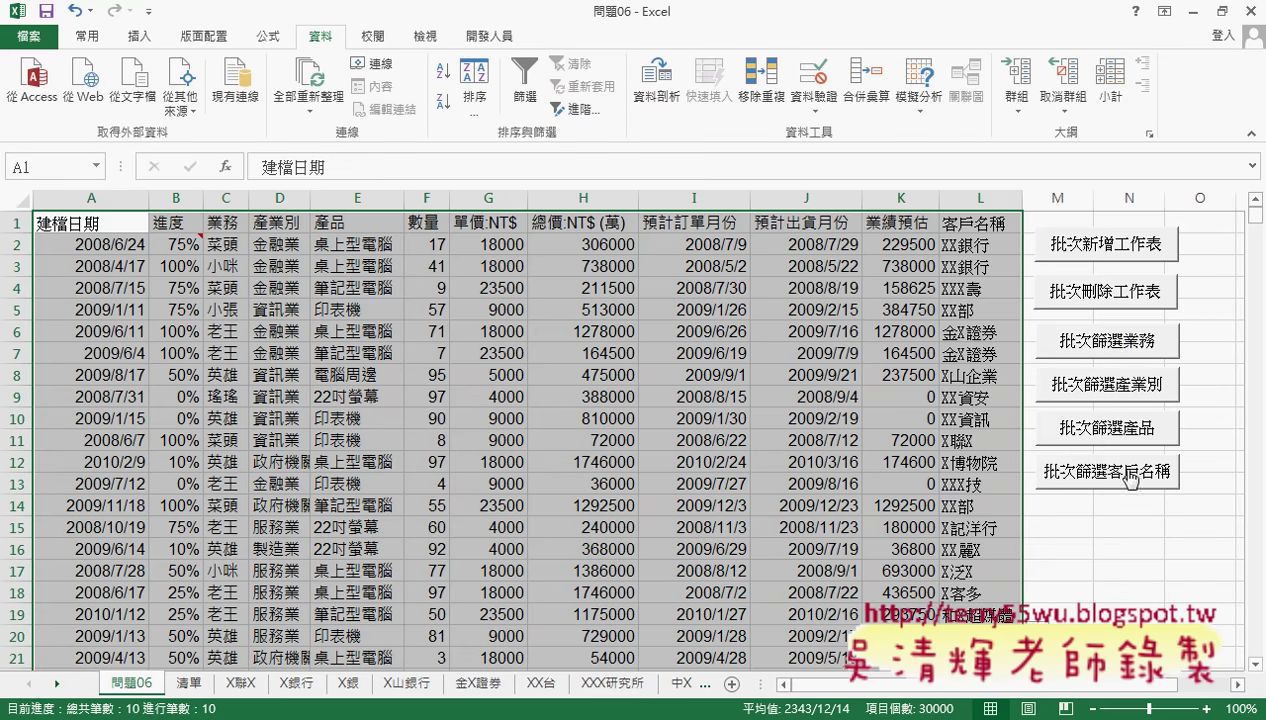
Step: Open the 批次篩選業務 button's assigned macro code and select its 批次篩選 call
right_click(1127, 348)
left_click(1076, 500)
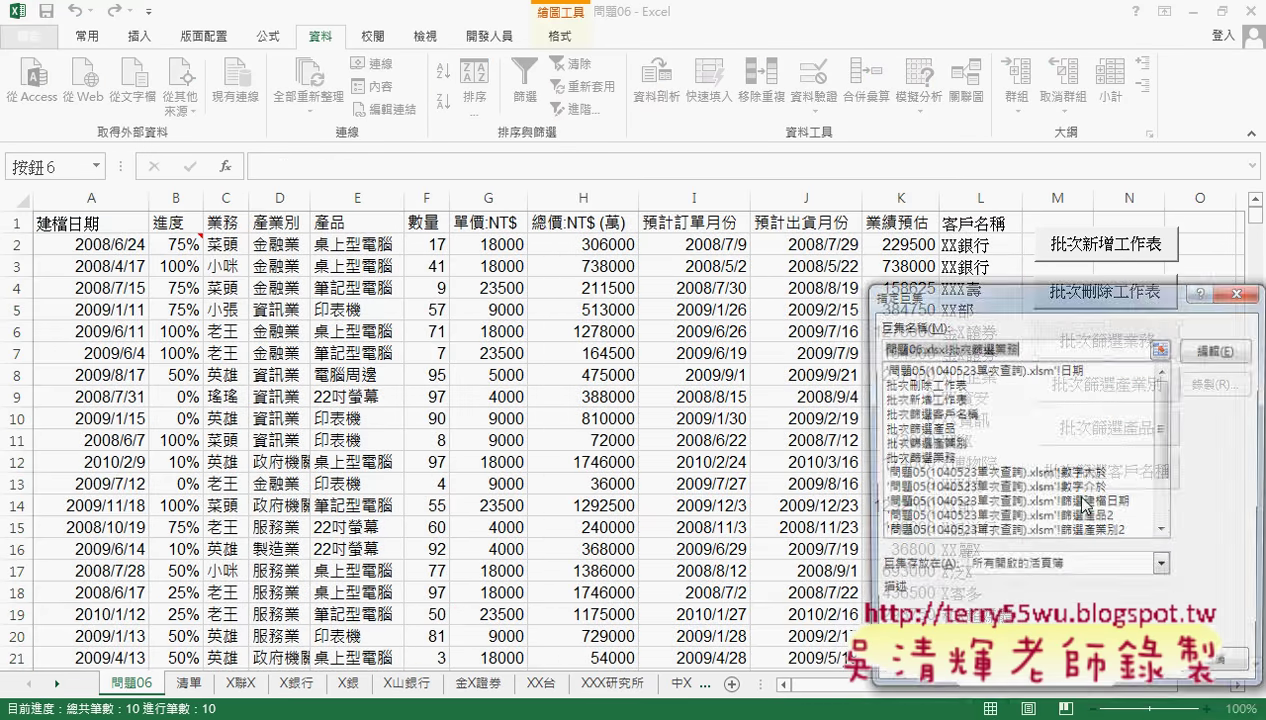
left_click(1210, 349)
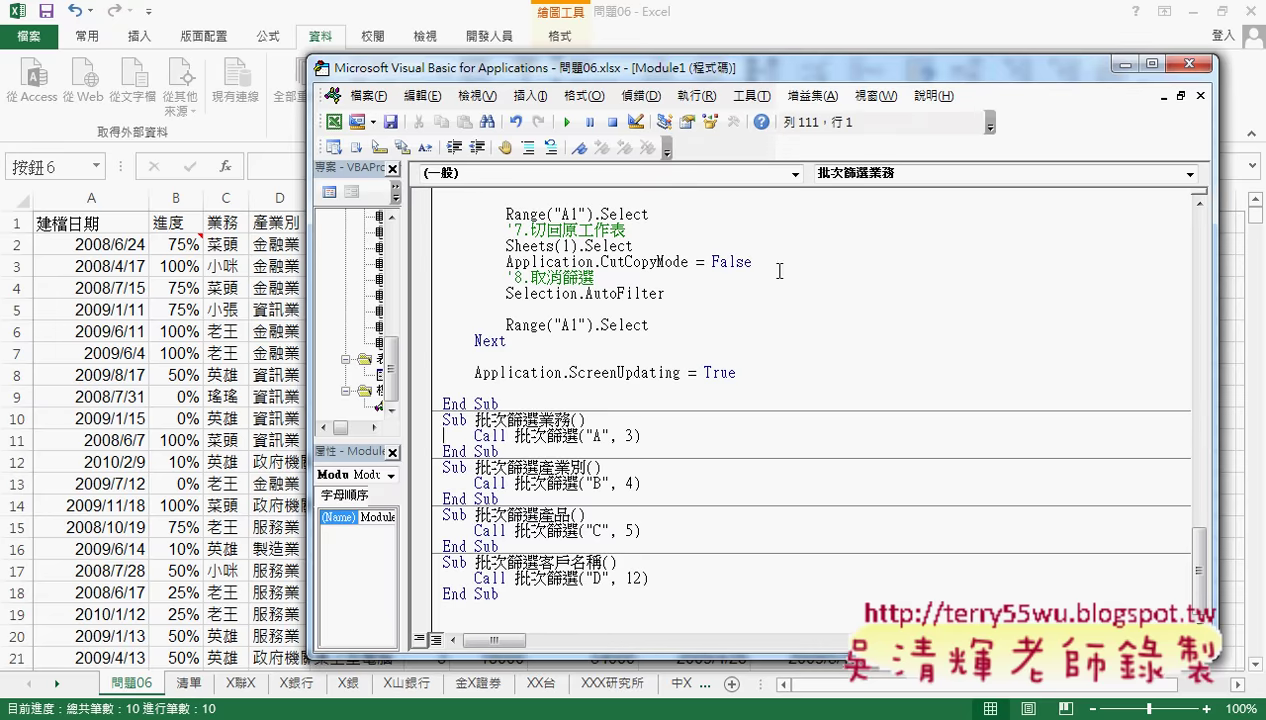
left_click_drag(742, 68, 617, 66)
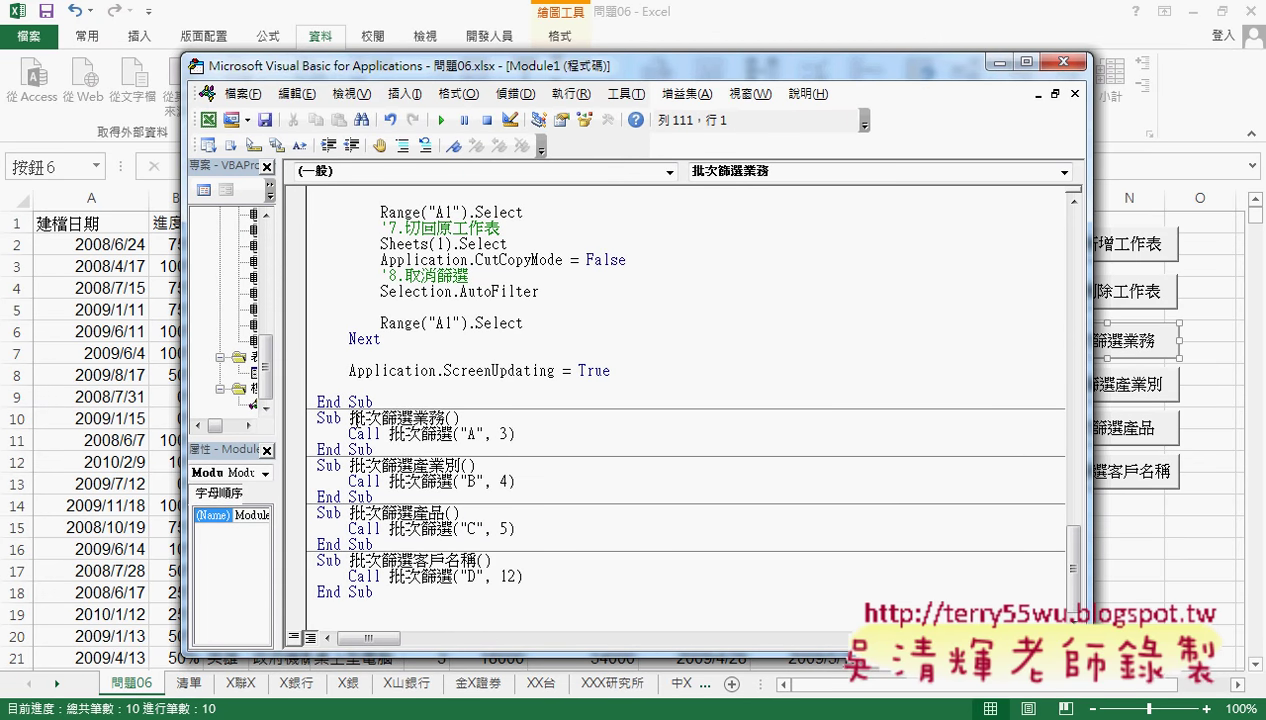
left_click_drag(349, 418, 452, 434)
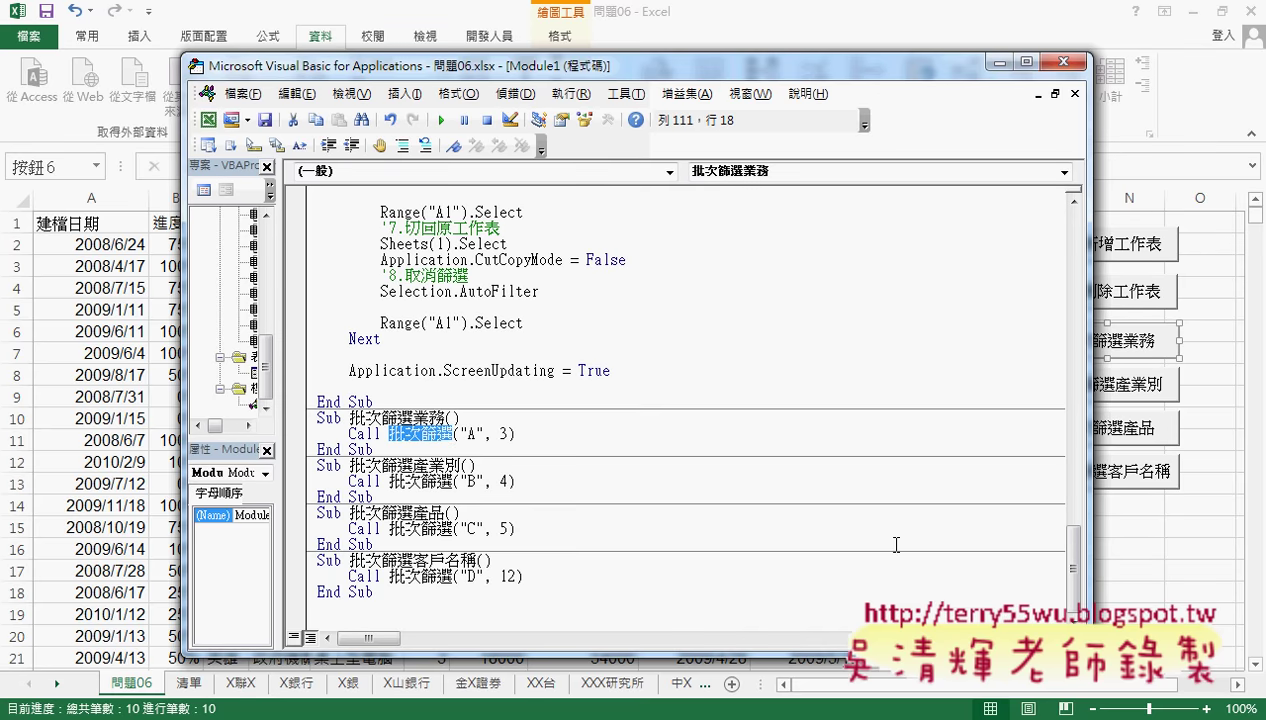
Step: Delete the blank line after the 批次刪除工作表 macro's End Sub
scroll(887, 540, "up", 3)
scroll(887, 540, "up", 6)
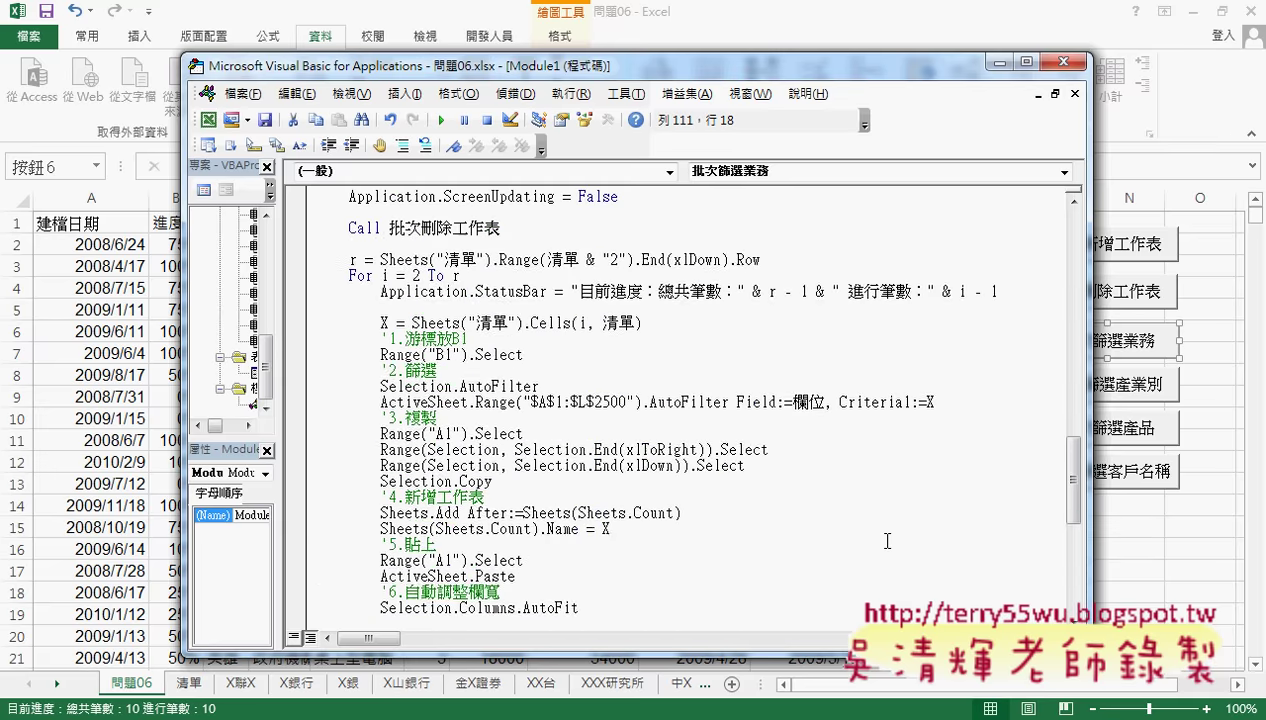
scroll(887, 540, "up", 2)
scroll(887, 540, "up", 2)
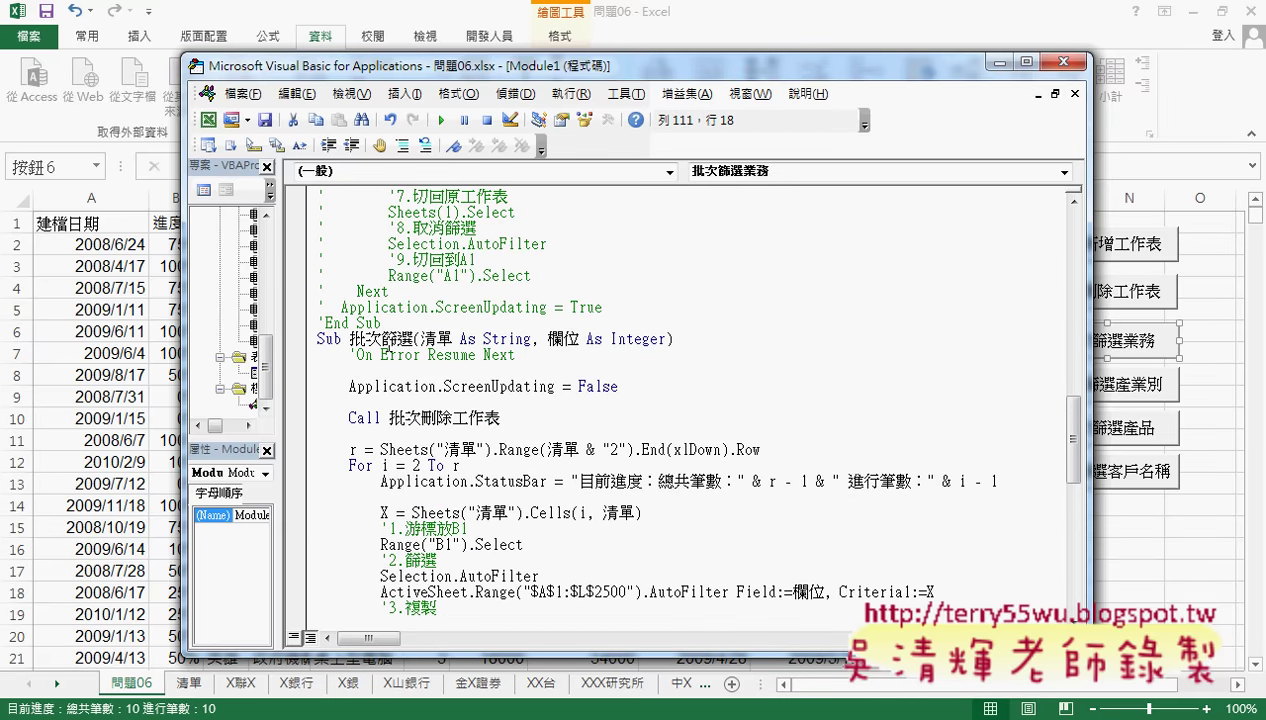
scroll(465, 340, "up", 2)
scroll(465, 340, "up", 6)
scroll(465, 340, "up", 6)
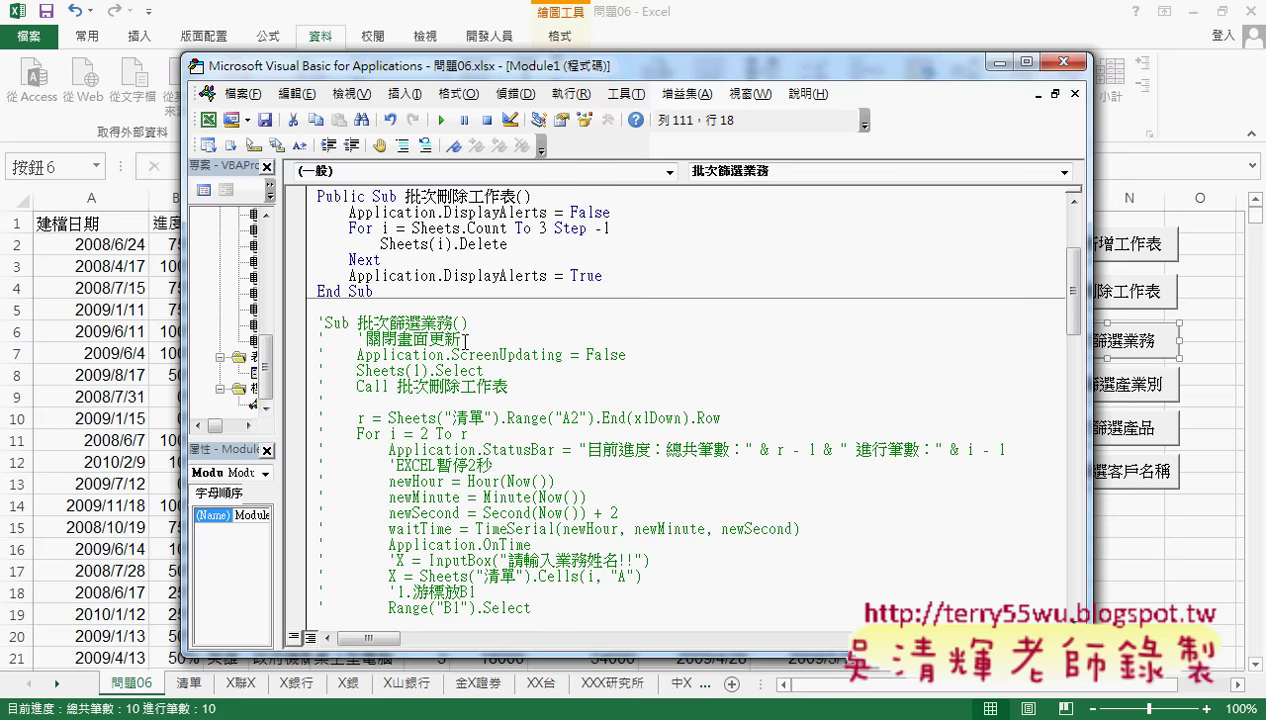
left_click(347, 306)
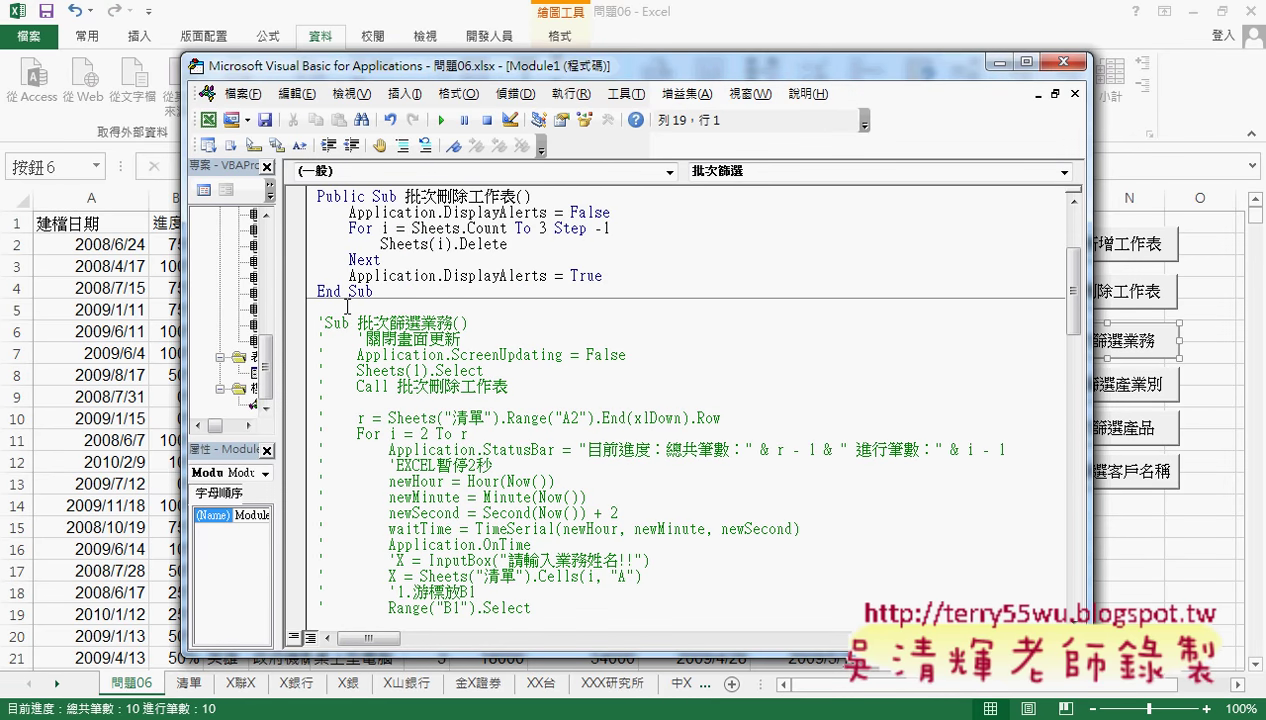
key("BackSpace")
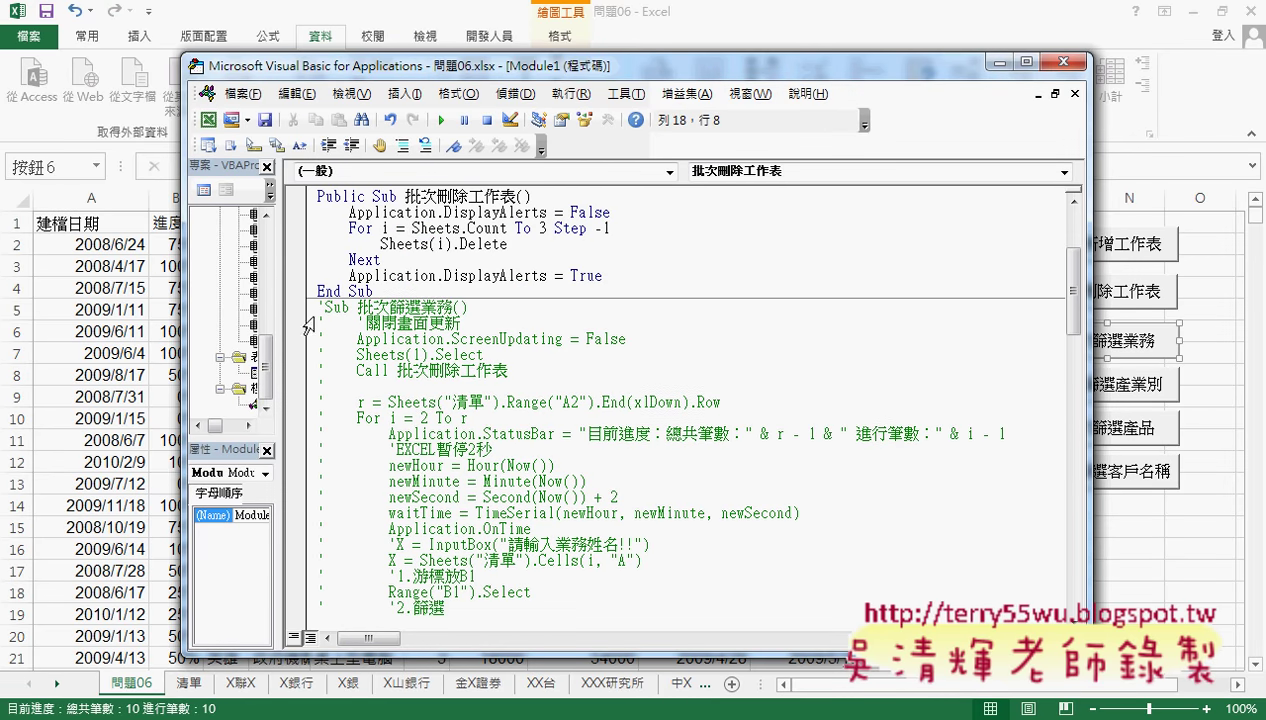
Step: Highlight the 批次篩選 name, its parameter list, 清單 and String, then show the 清單 sheet
scroll(314, 300, "down", 2)
scroll(366, 448, "down", 4)
scroll(366, 448, "down", 5)
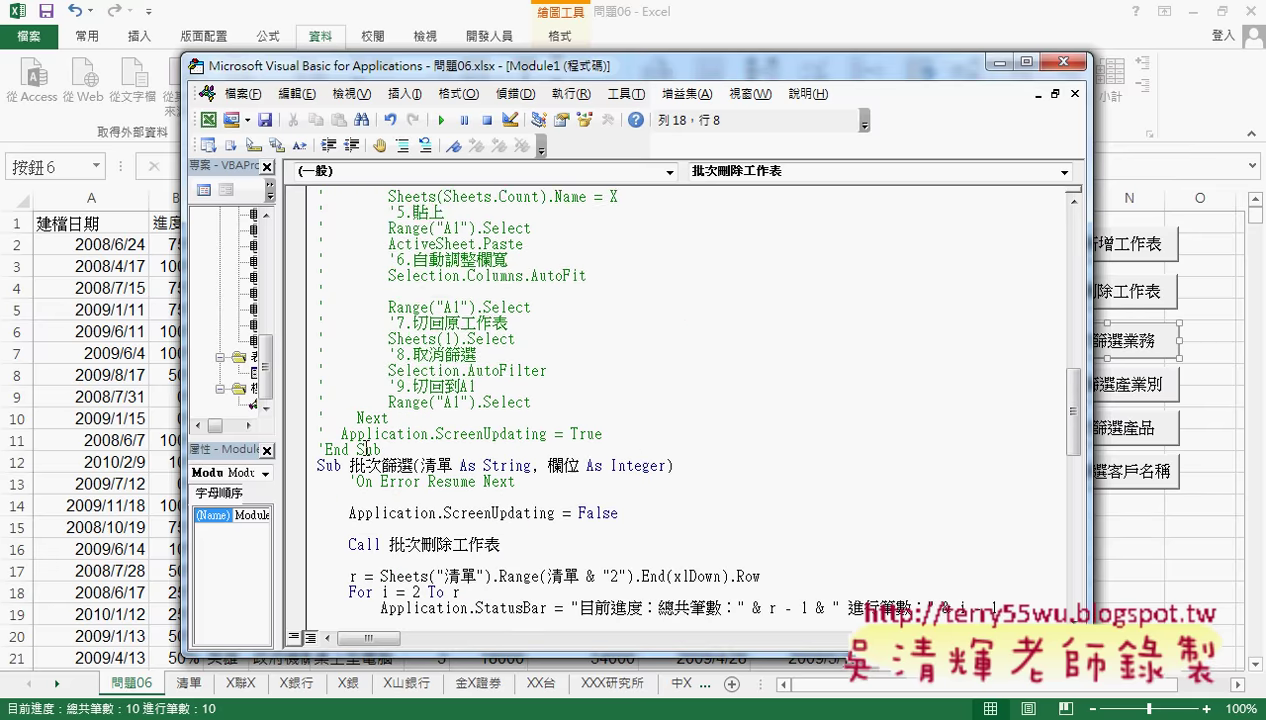
scroll(366, 448, "down", 3)
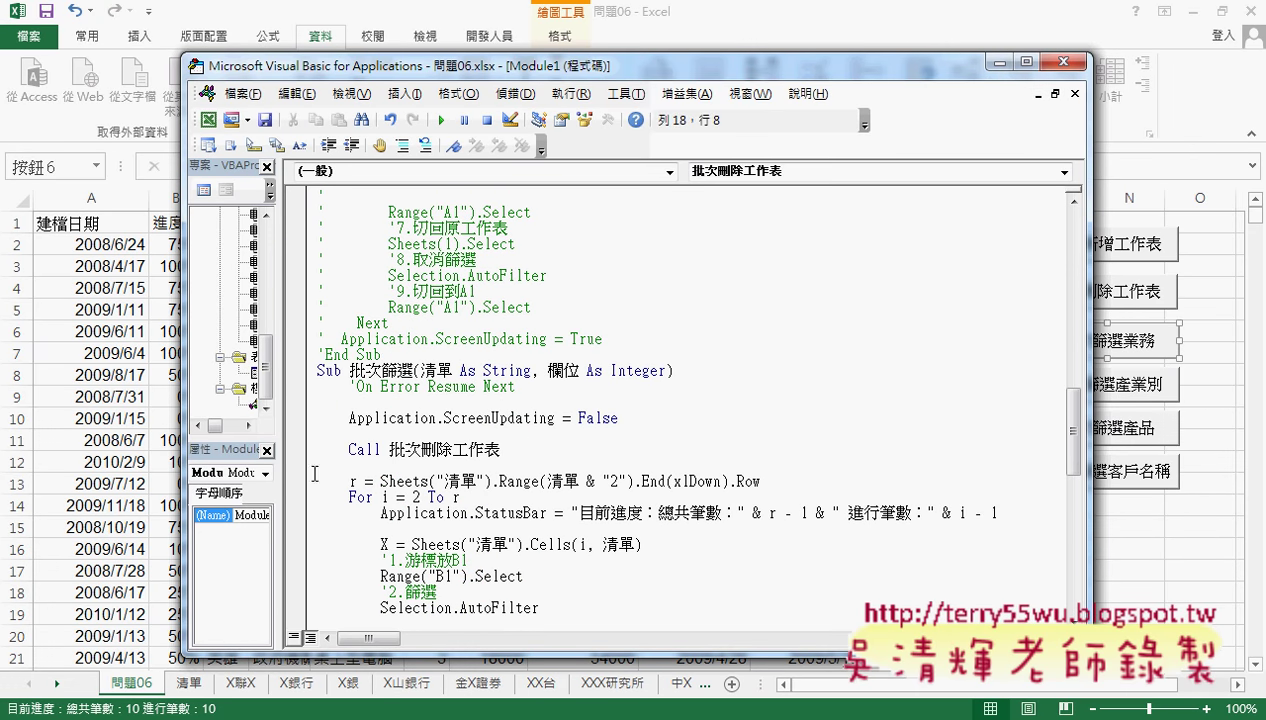
left_click_drag(350, 370, 413, 370)
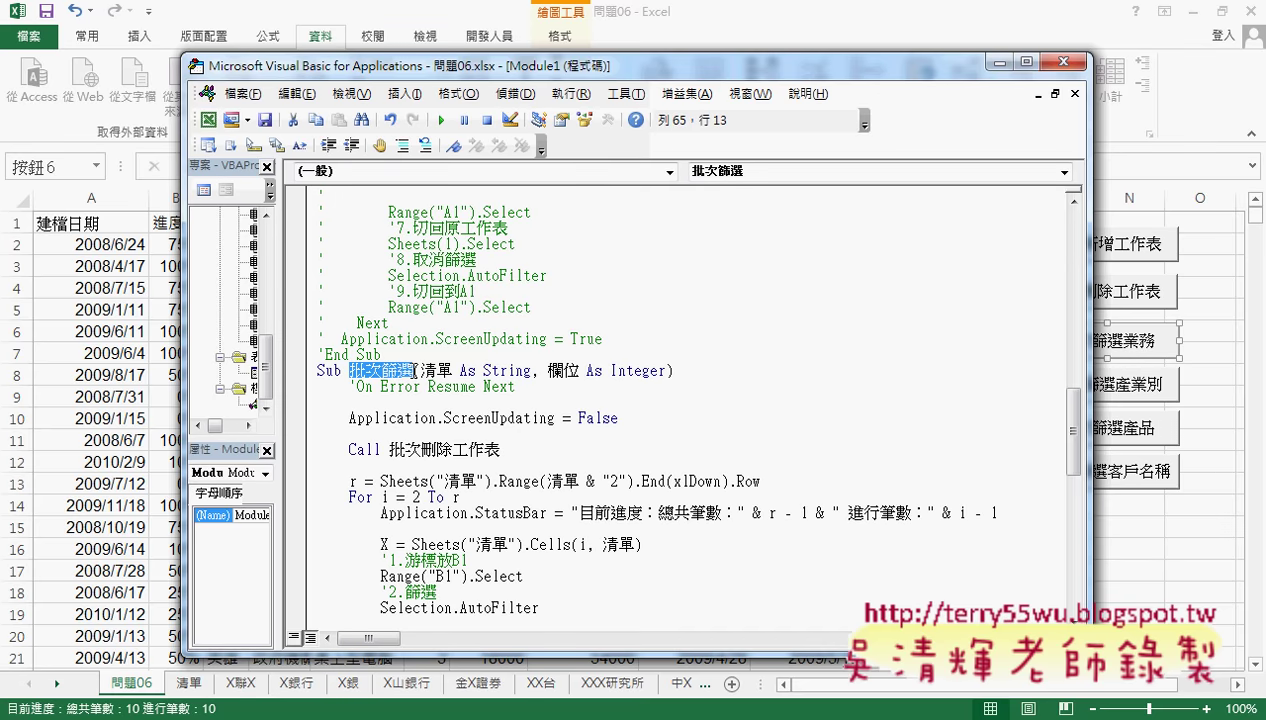
left_click_drag(419, 370, 667, 371)
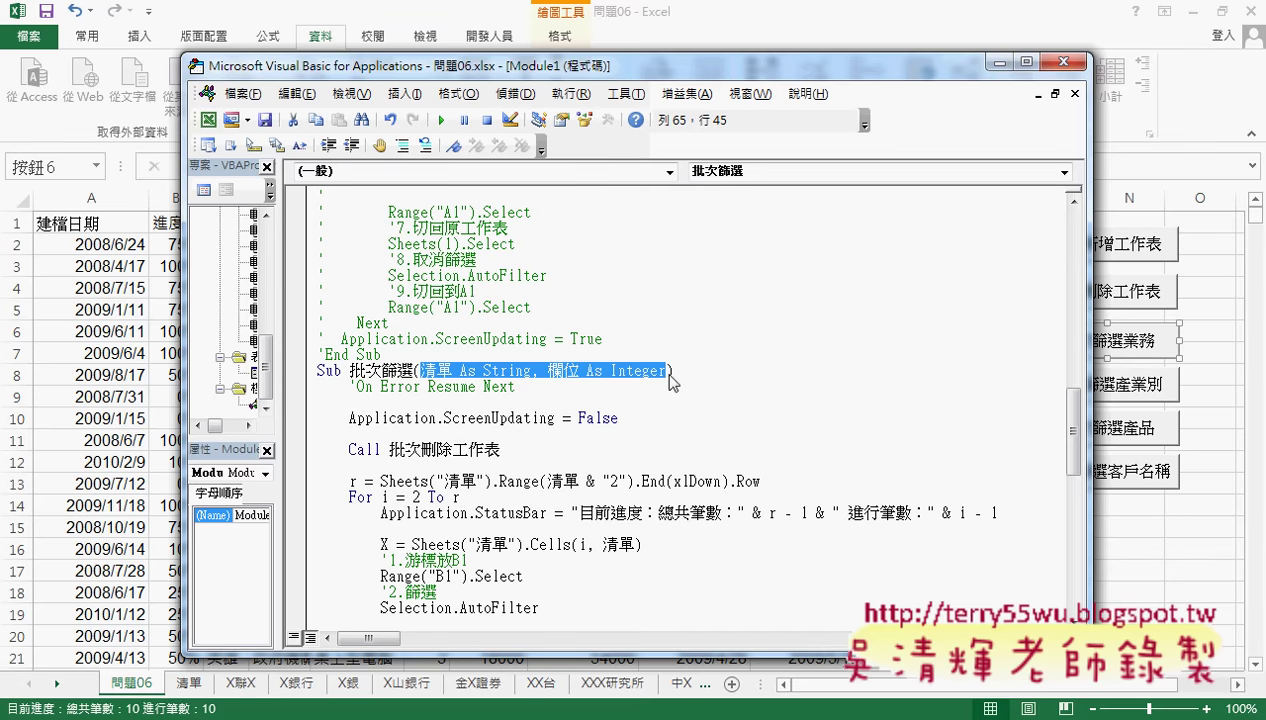
left_click(455, 370)
double_click(436, 370)
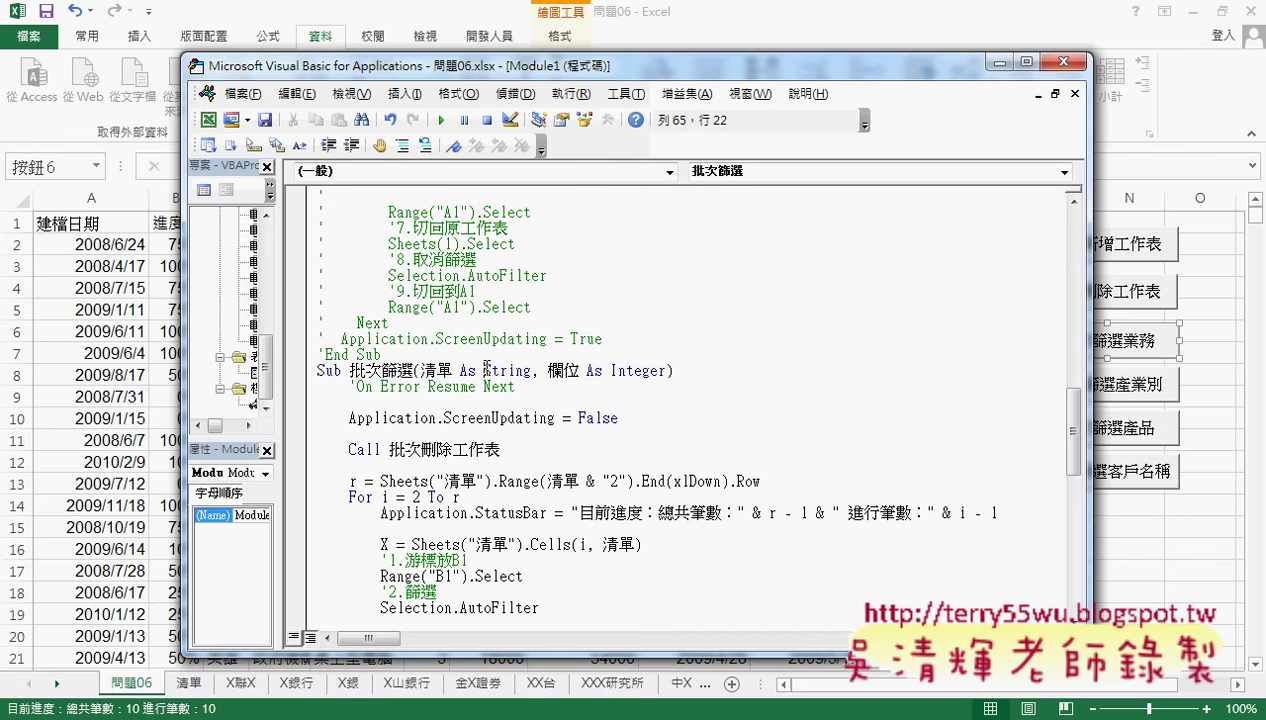
left_click_drag(484, 370, 532, 370)
left_click_drag(421, 370, 452, 370)
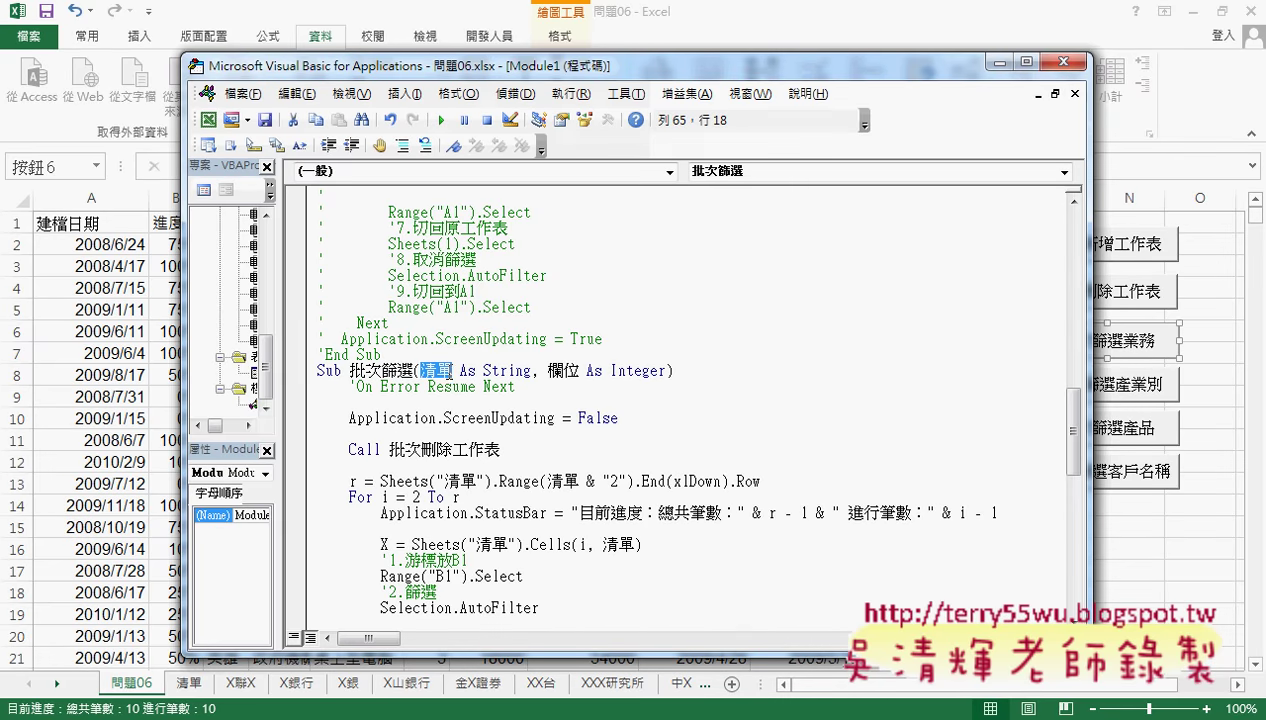
left_click(190, 684)
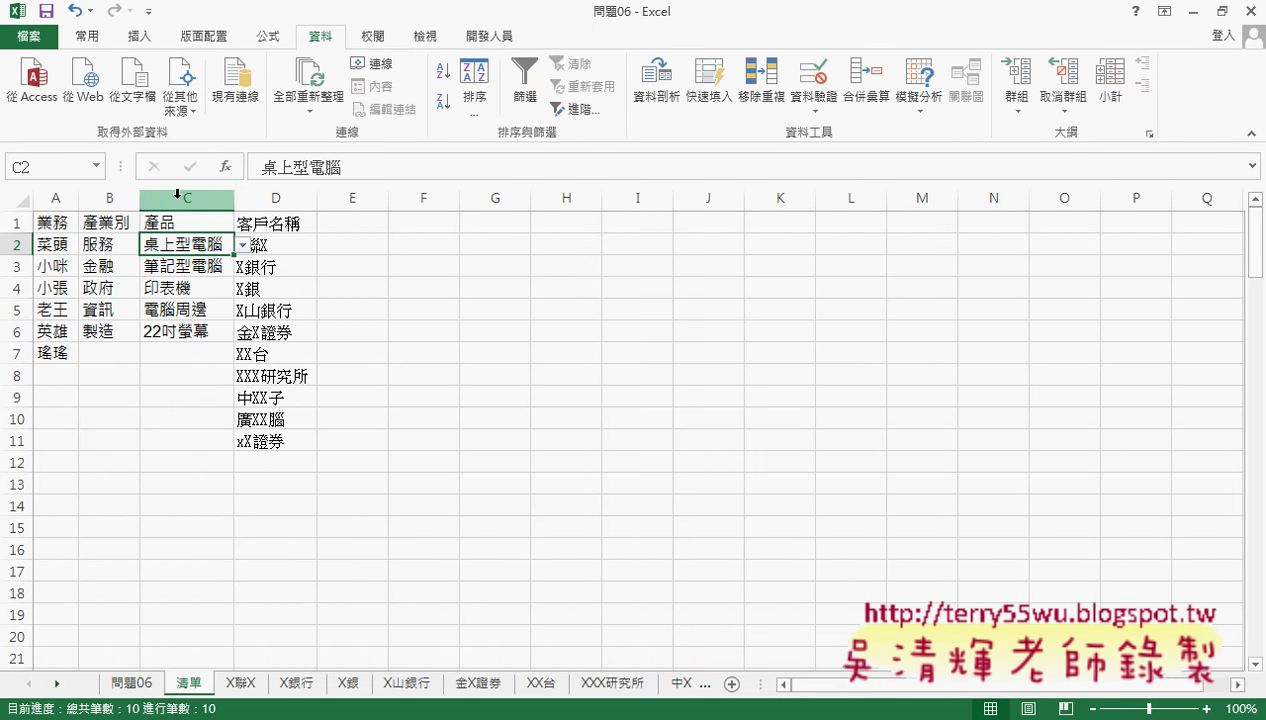
Step: Show the 問題06 sheet and shift the code window to reveal columns C–D
left_click(135, 686)
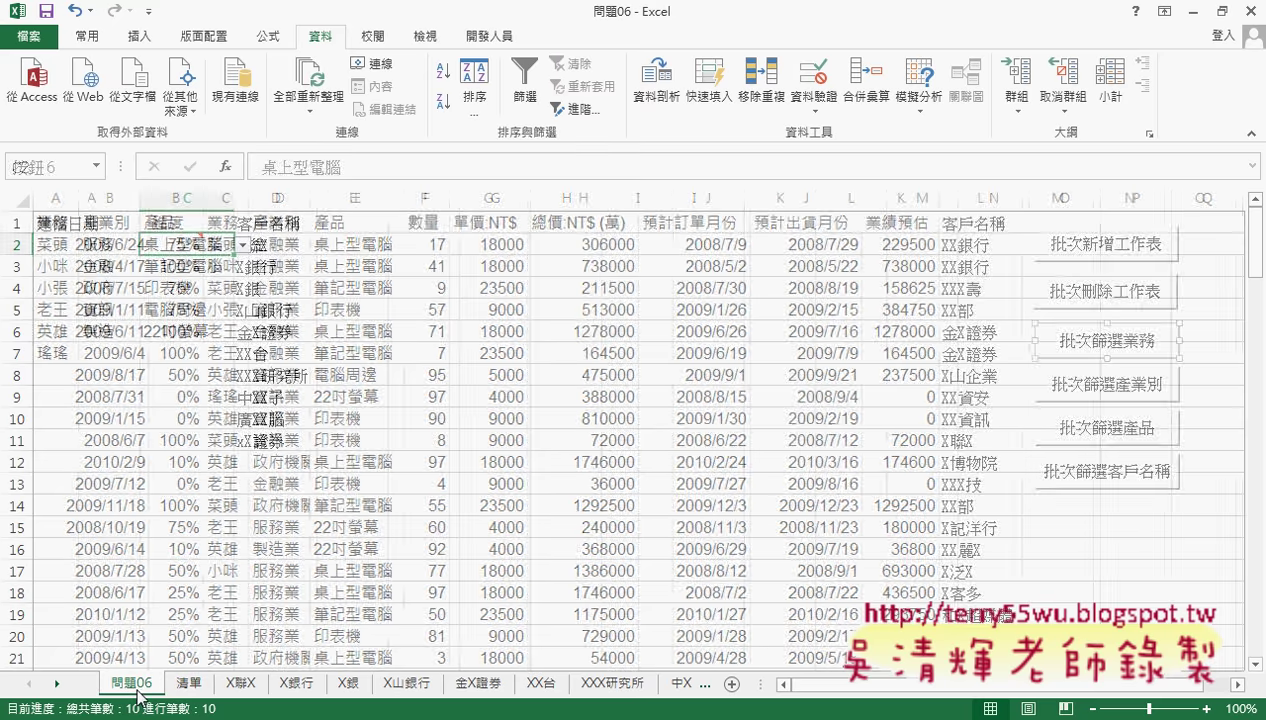
left_click(522, 615)
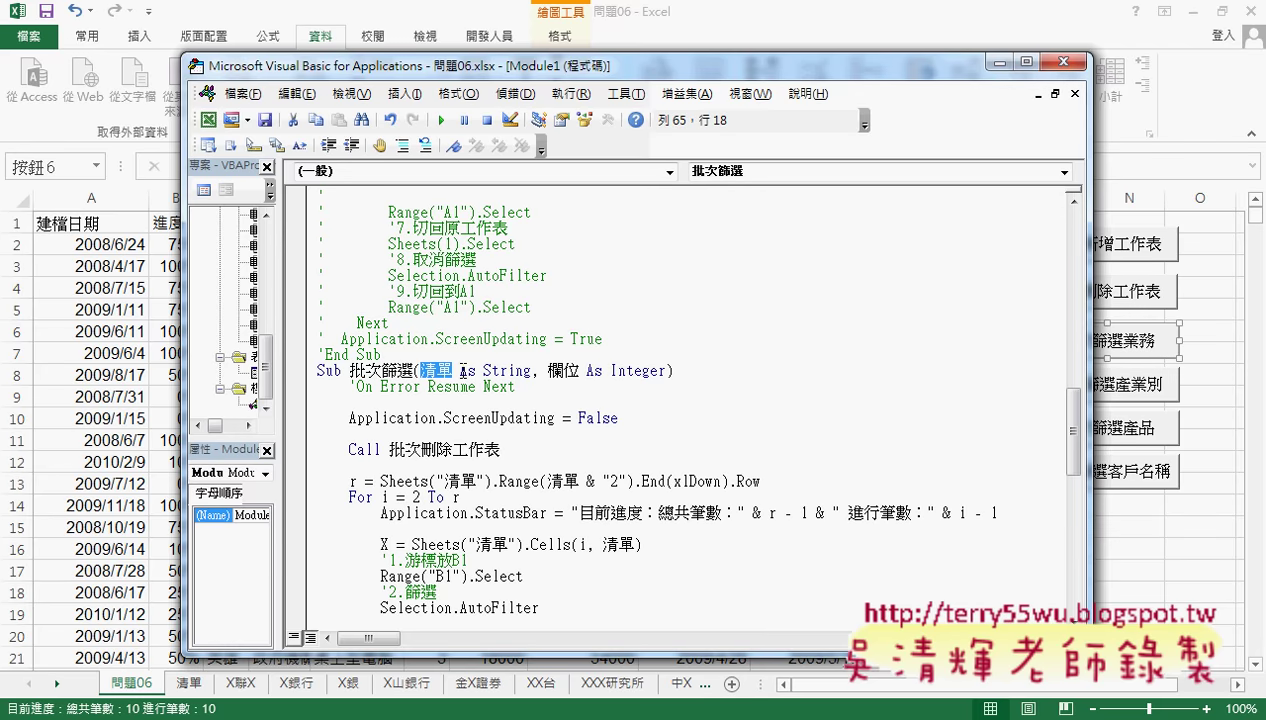
left_click(577, 370)
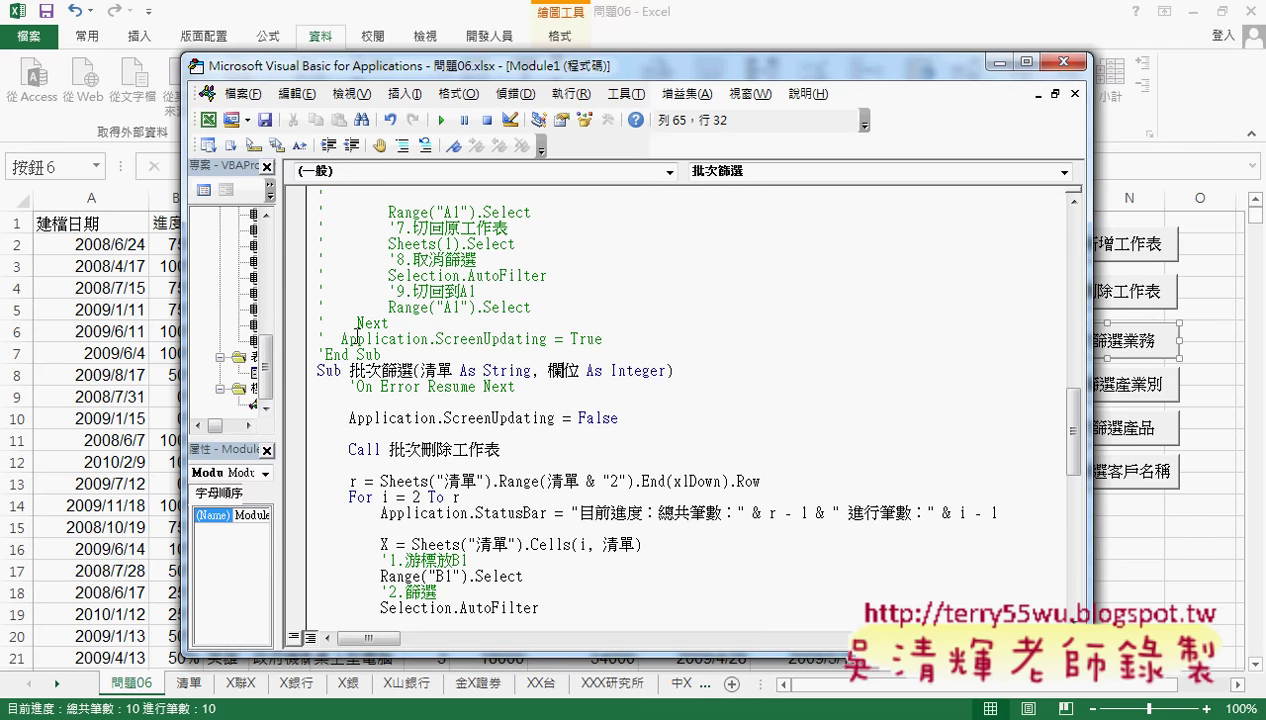
left_click_drag(450, 65, 583, 62)
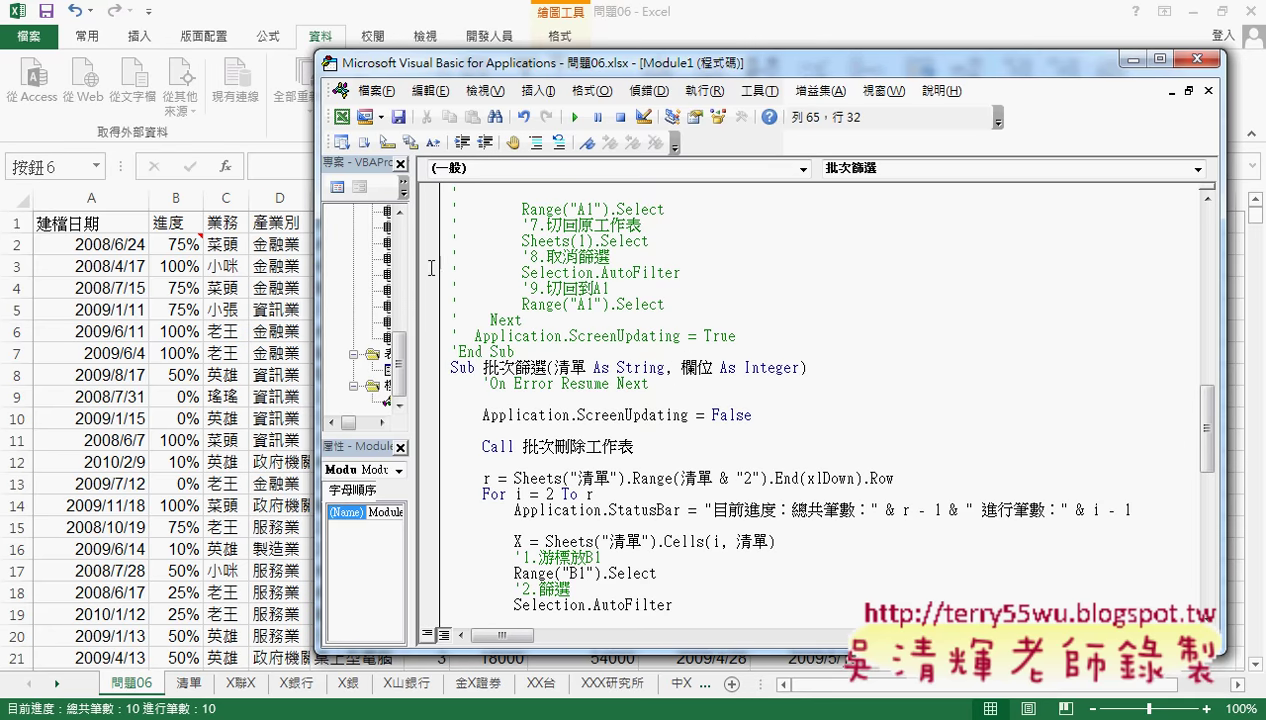
scroll(728, 355, "down", 2)
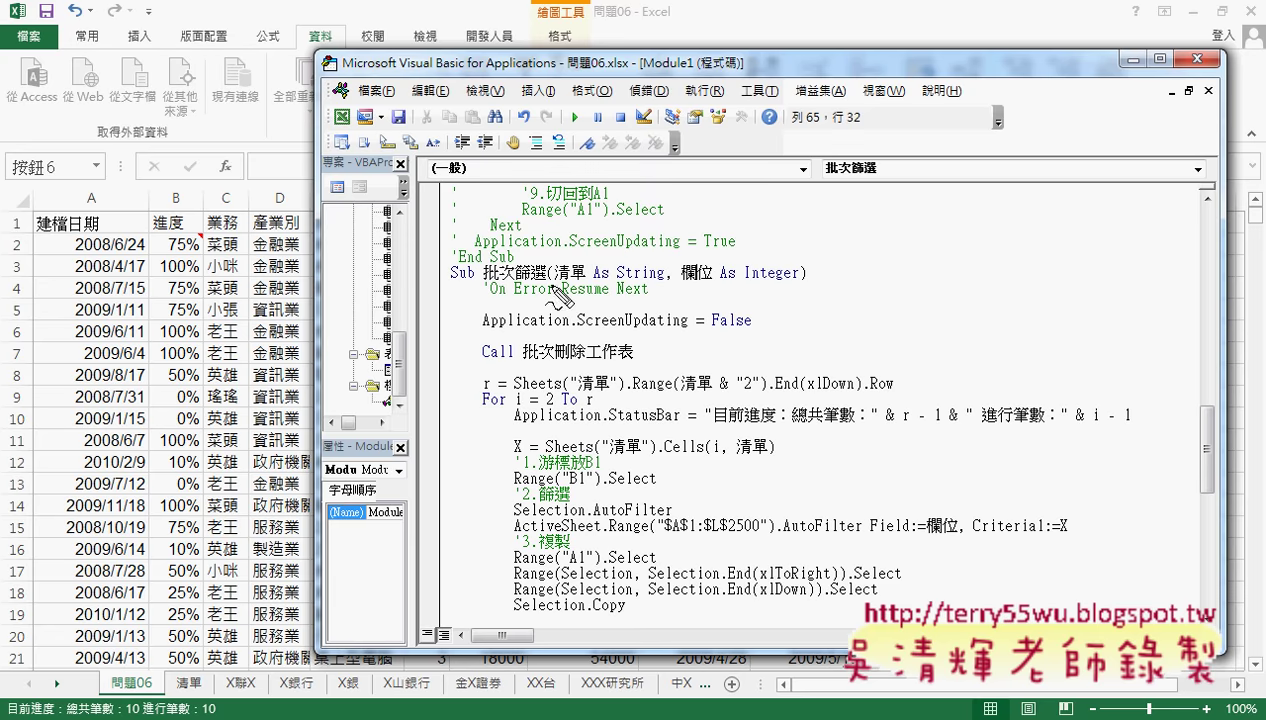
Step: Annotate how the 清單 and 欄位 parameters map to sheet columns and numbers, then clear the ink
left_click_drag(522, 286, 797, 284)
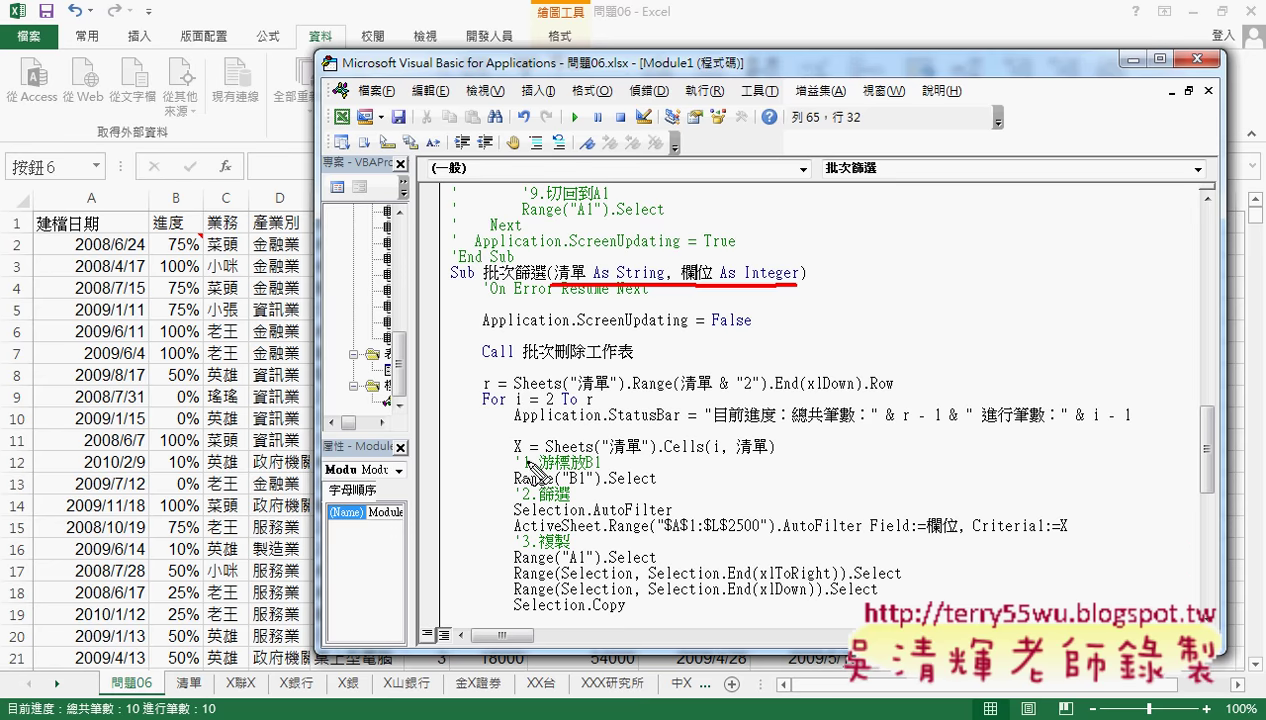
left_click_drag(512, 459, 526, 458)
mouse_move(738, 459)
left_mouse_down()
mouse_move(814, 450)
mouse_move(814, 470)
mouse_move(832, 468)
mouse_move(837, 440)
mouse_move(850, 448)
left_mouse_up()
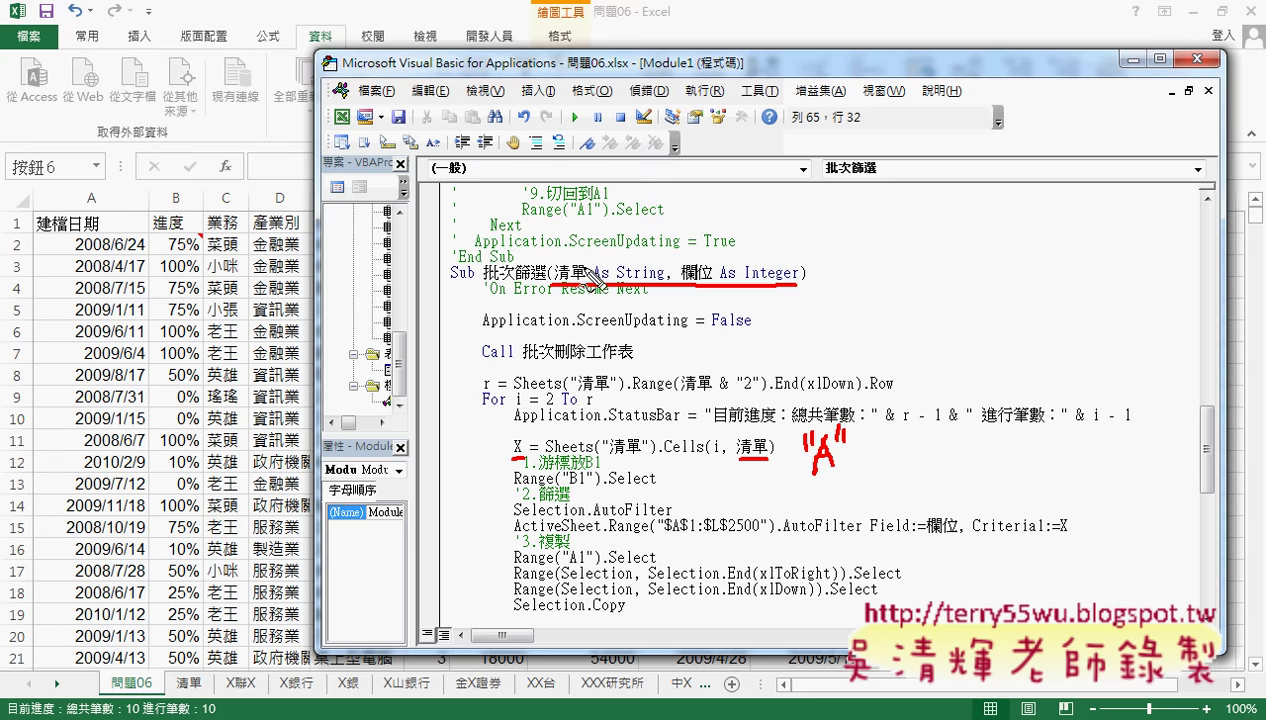
left_click_drag(571, 266, 591, 254)
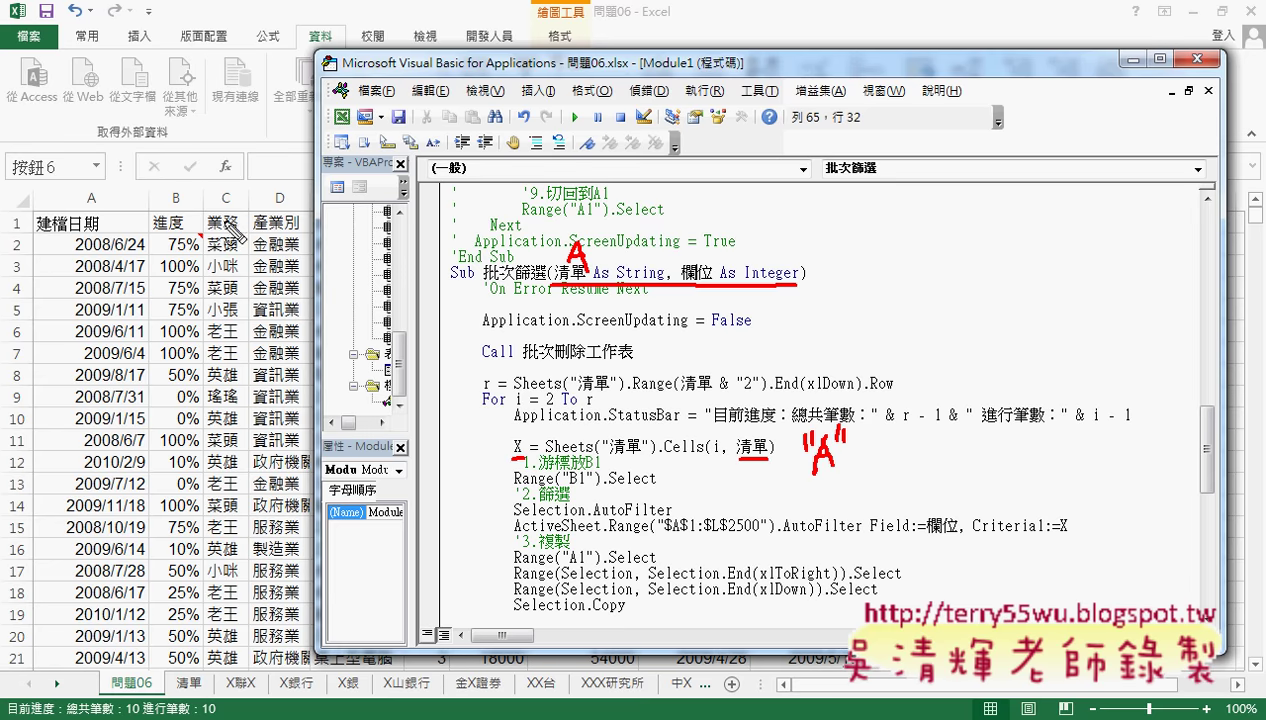
left_click_drag(257, 231, 301, 229)
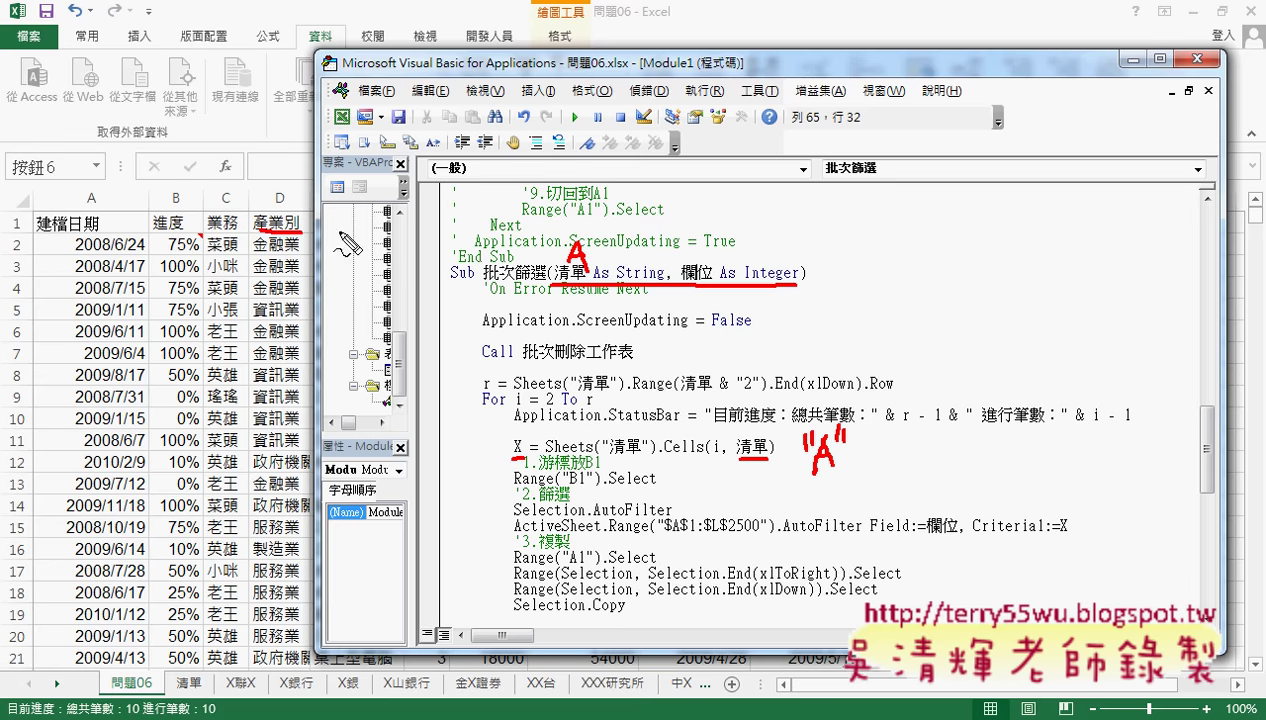
mouse_move(276, 180)
left_mouse_down()
mouse_move(278, 220)
mouse_move(300, 200)
mouse_move(272, 222)
left_mouse_up()
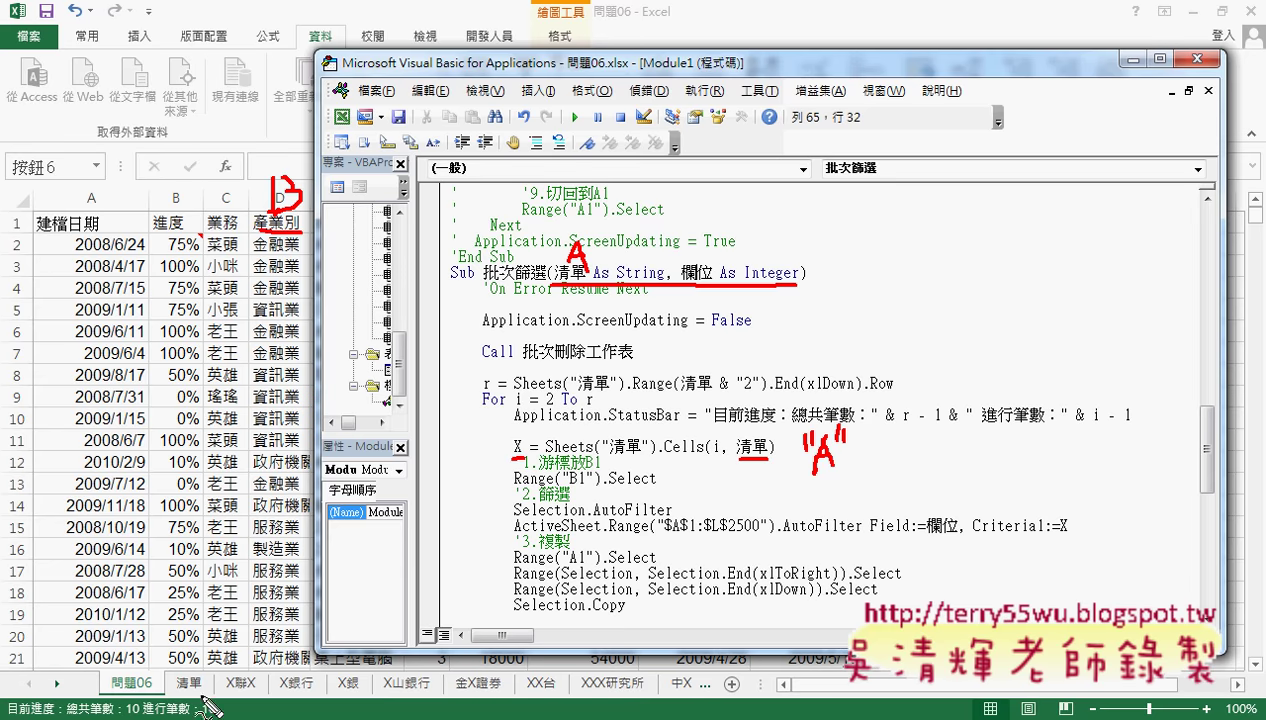
mouse_move(196, 663)
left_mouse_down()
mouse_move(198, 688)
mouse_move(204, 662)
left_mouse_up()
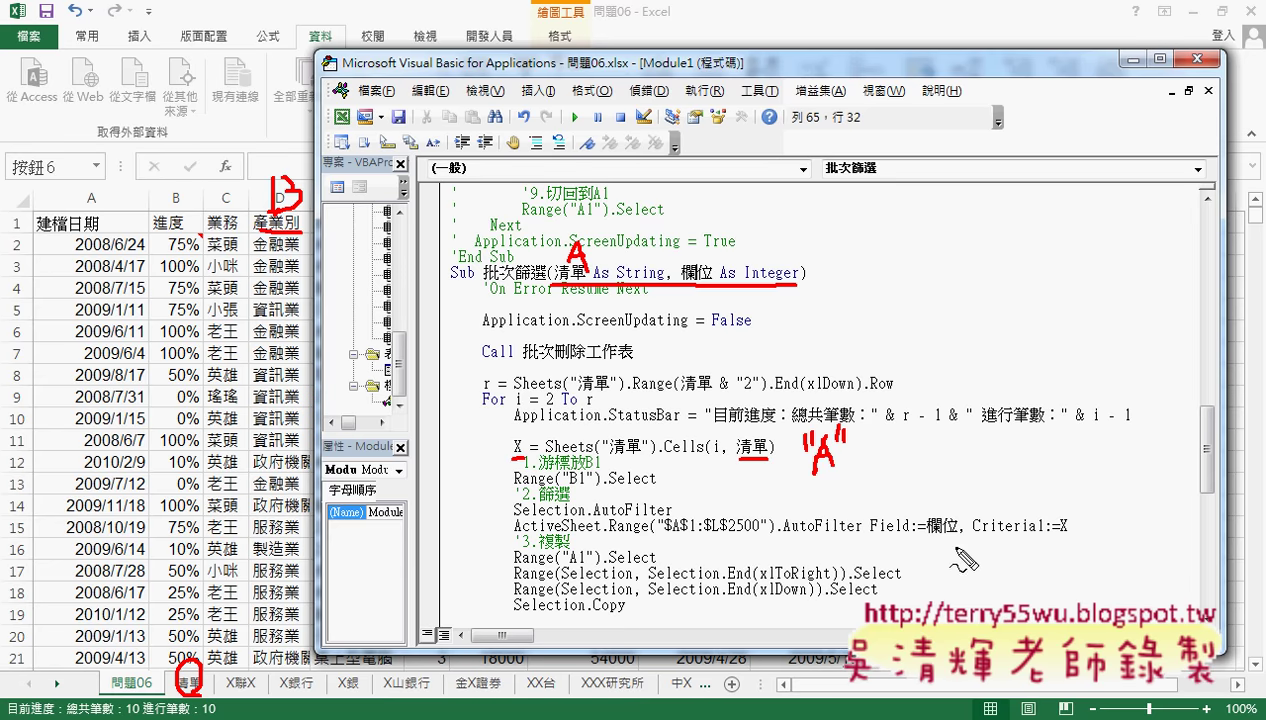
left_click_drag(928, 537, 958, 534)
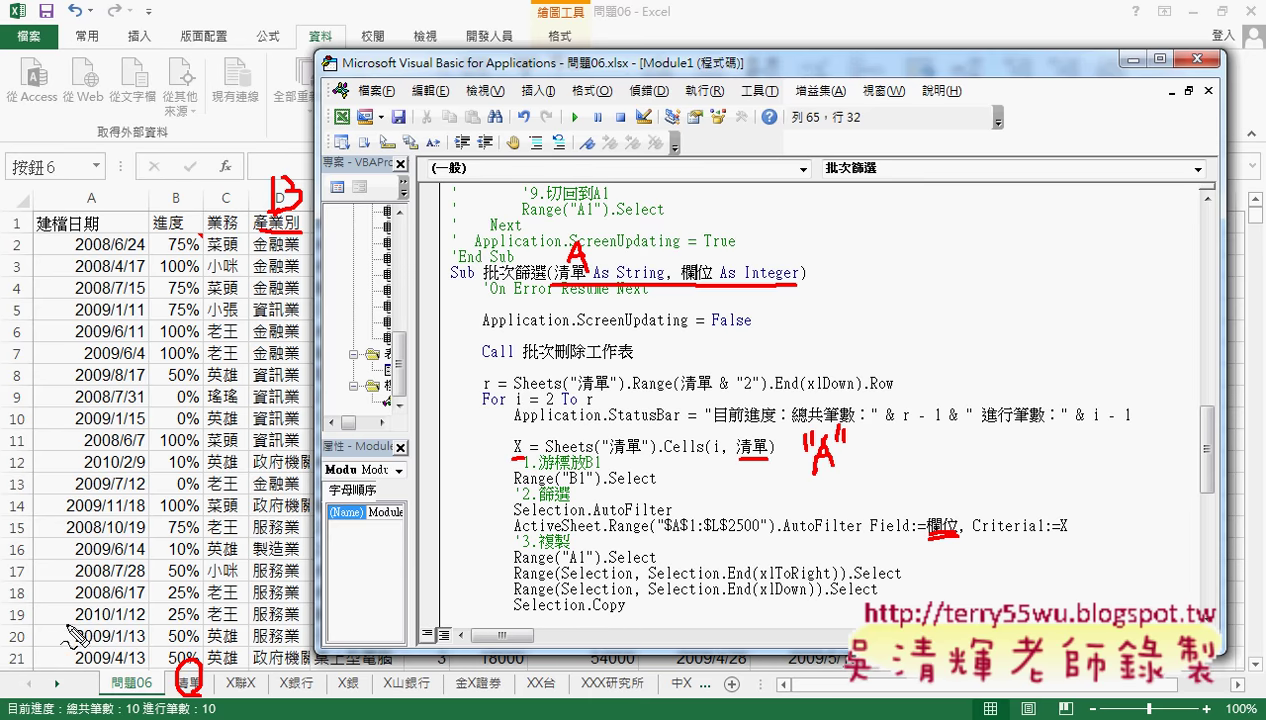
left_click_drag(205, 135, 208, 172)
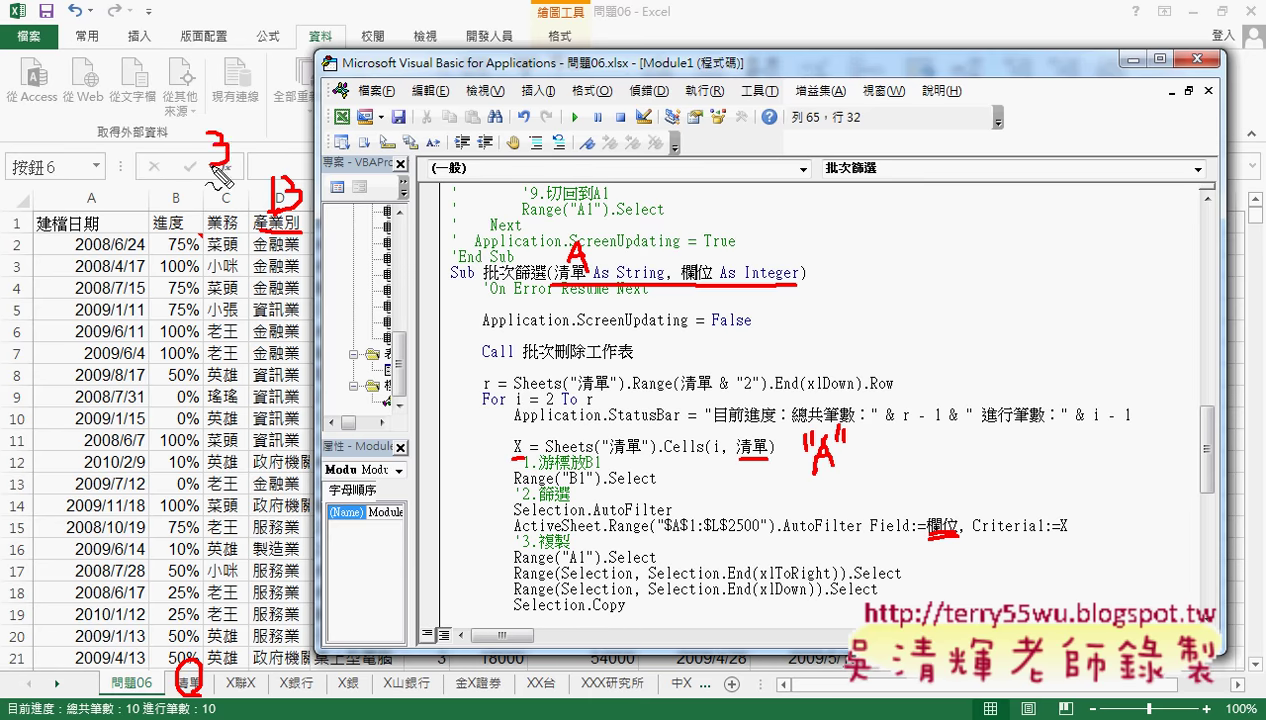
left_click_drag(755, 284, 797, 281)
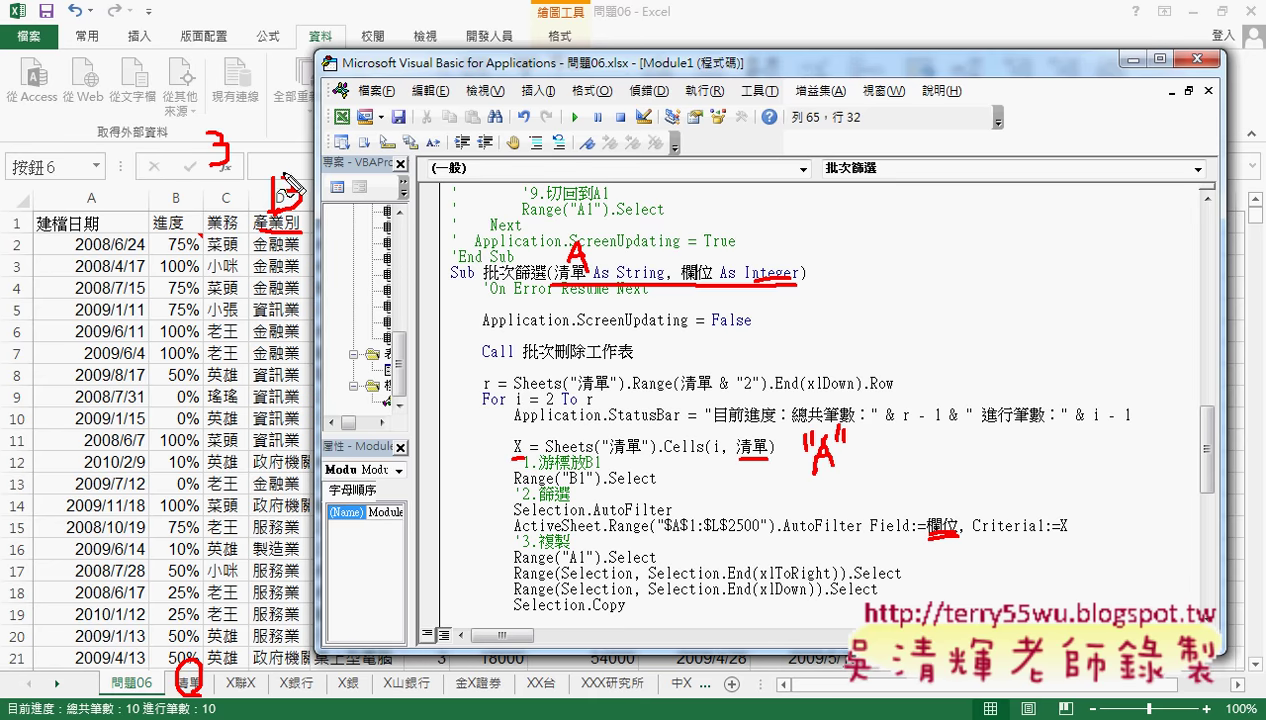
mouse_move(266, 115)
left_mouse_down()
mouse_move(290, 144)
mouse_move(283, 158)
left_mouse_up()
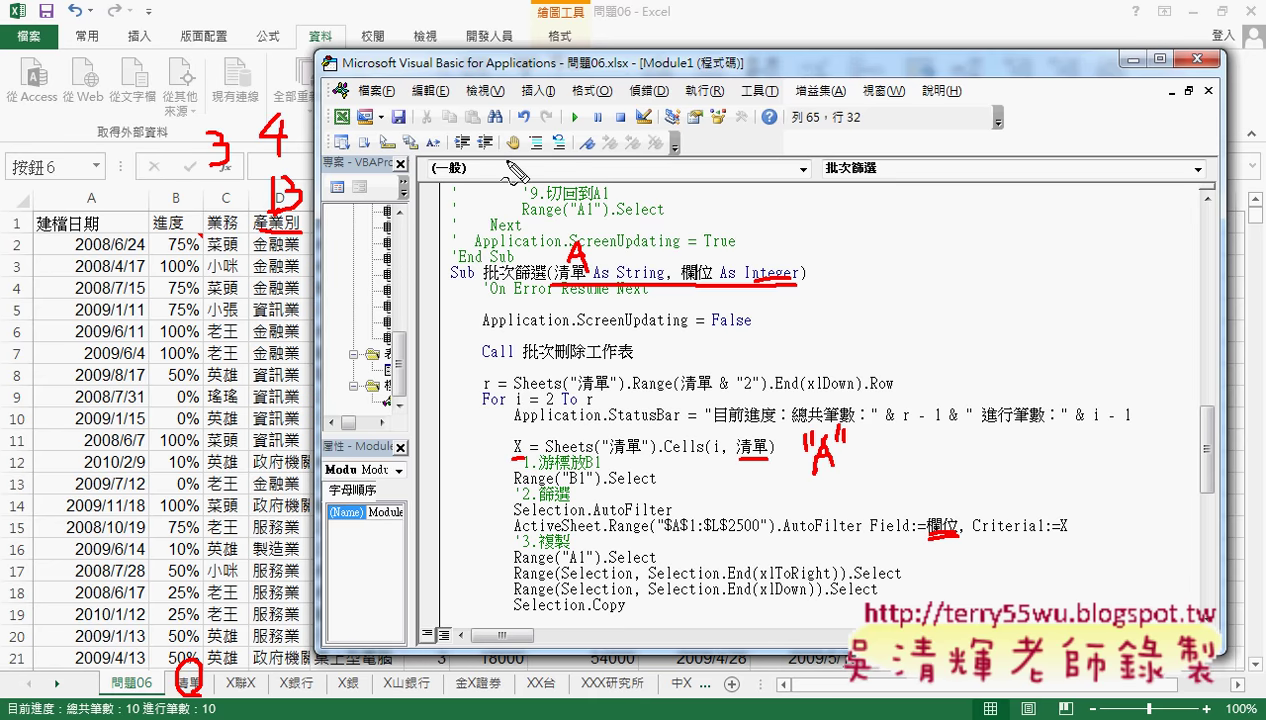
key("Escape")
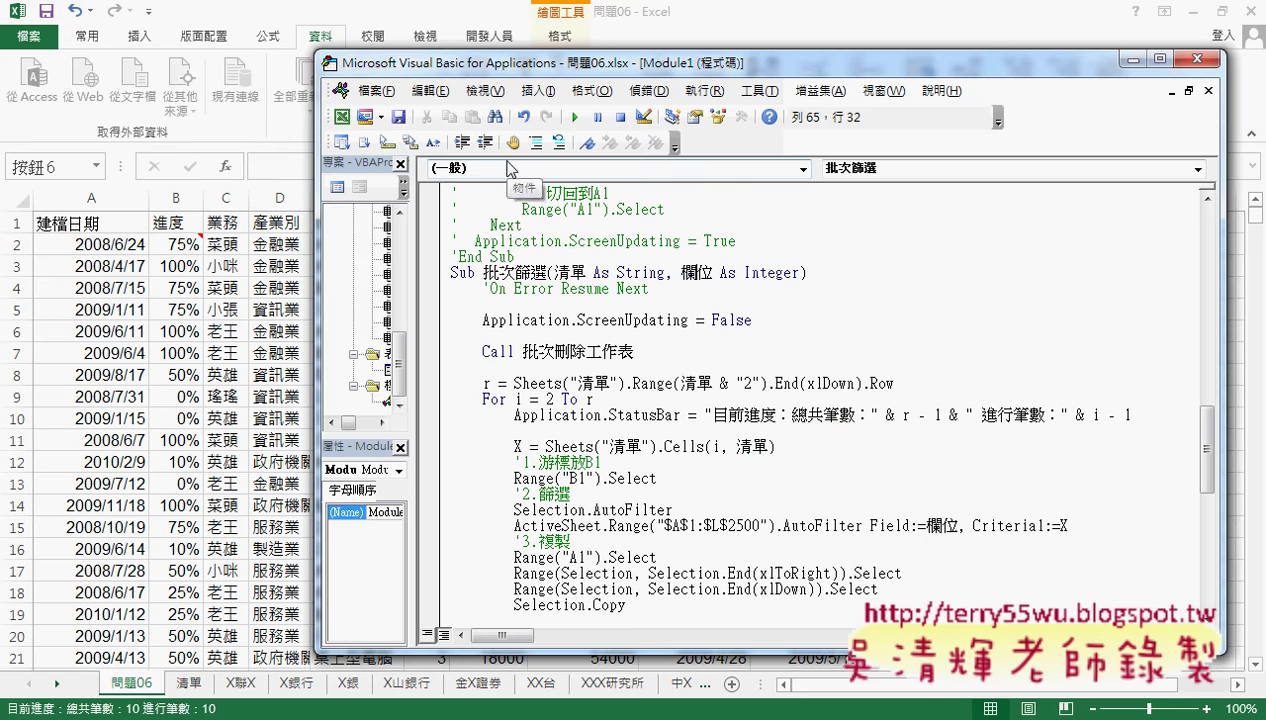
Step: Scroll to the wrapper subs and highlight 批次篩選業務 with its "A" and 3 arguments
left_click(728, 434)
scroll(728, 434, "down", 5)
scroll(740, 435, "down", 5)
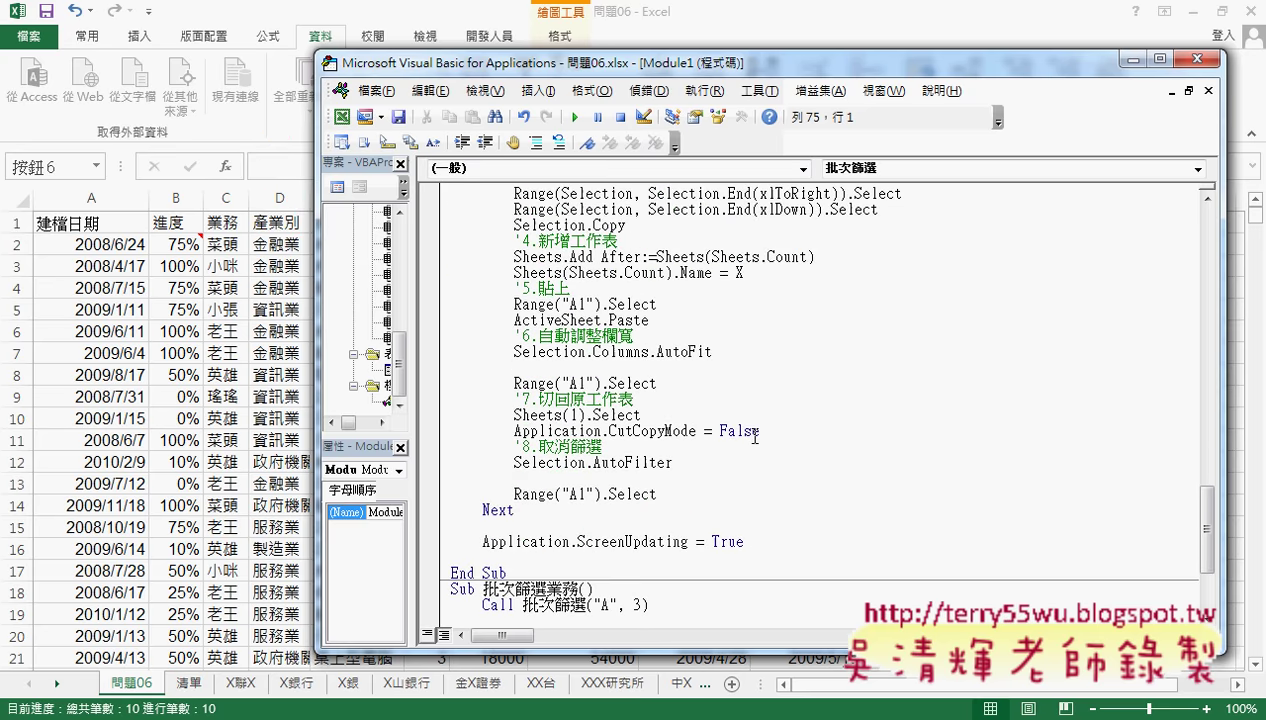
scroll(755, 436, "down", 4)
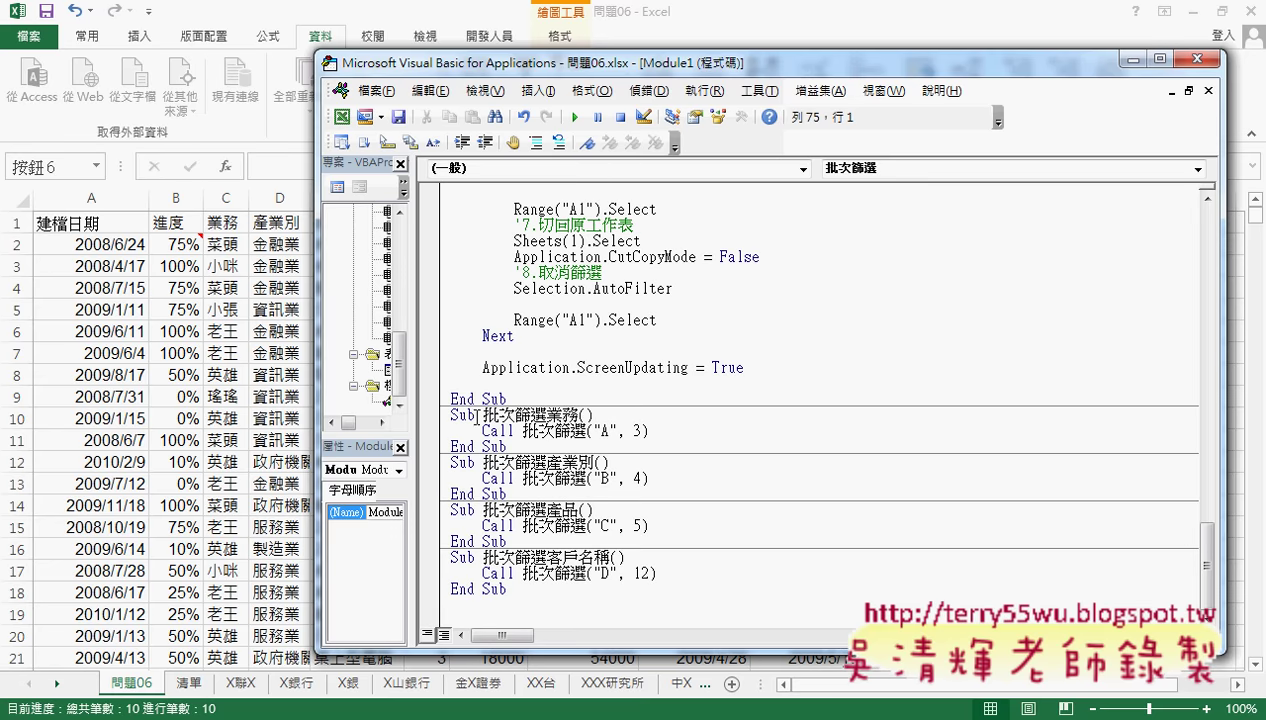
left_click_drag(482, 414, 580, 414)
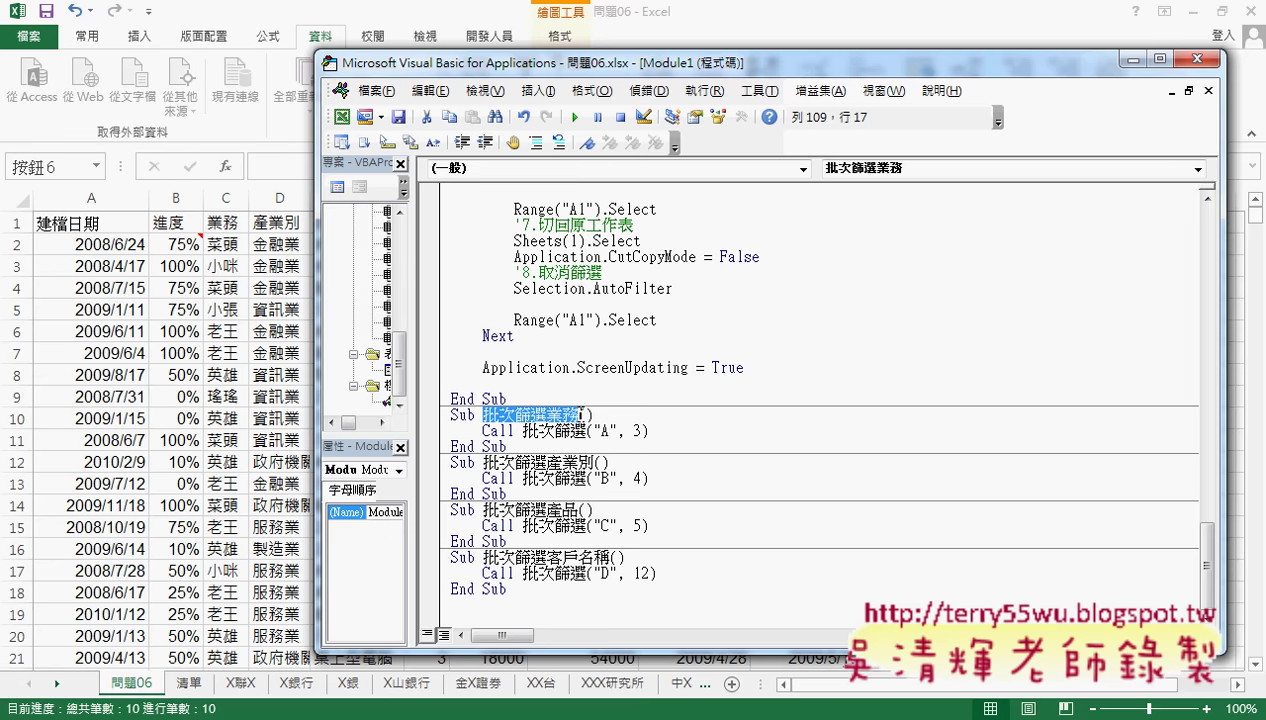
left_click_drag(594, 430, 617, 430)
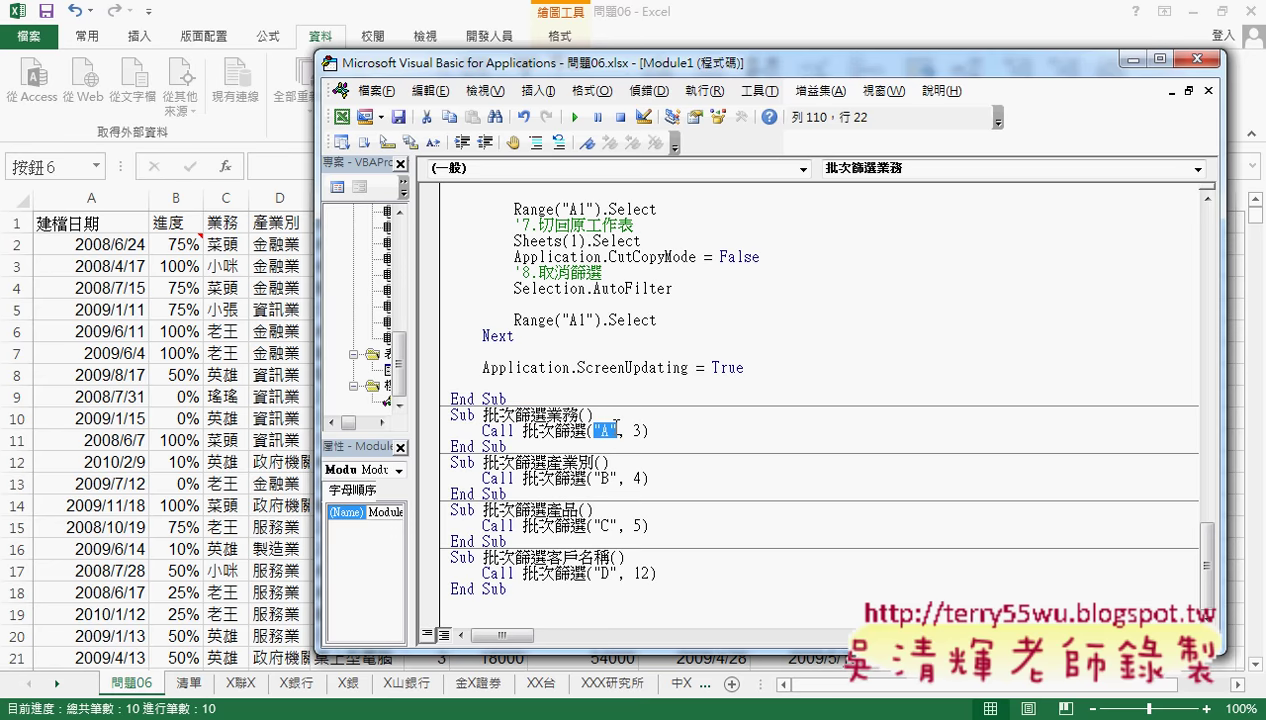
double_click(637, 430)
Step: Run the salesperson filter and view the 菜頭, 小咪, 小張, 老王 and 英雄 sheets
left_click(165, 458)
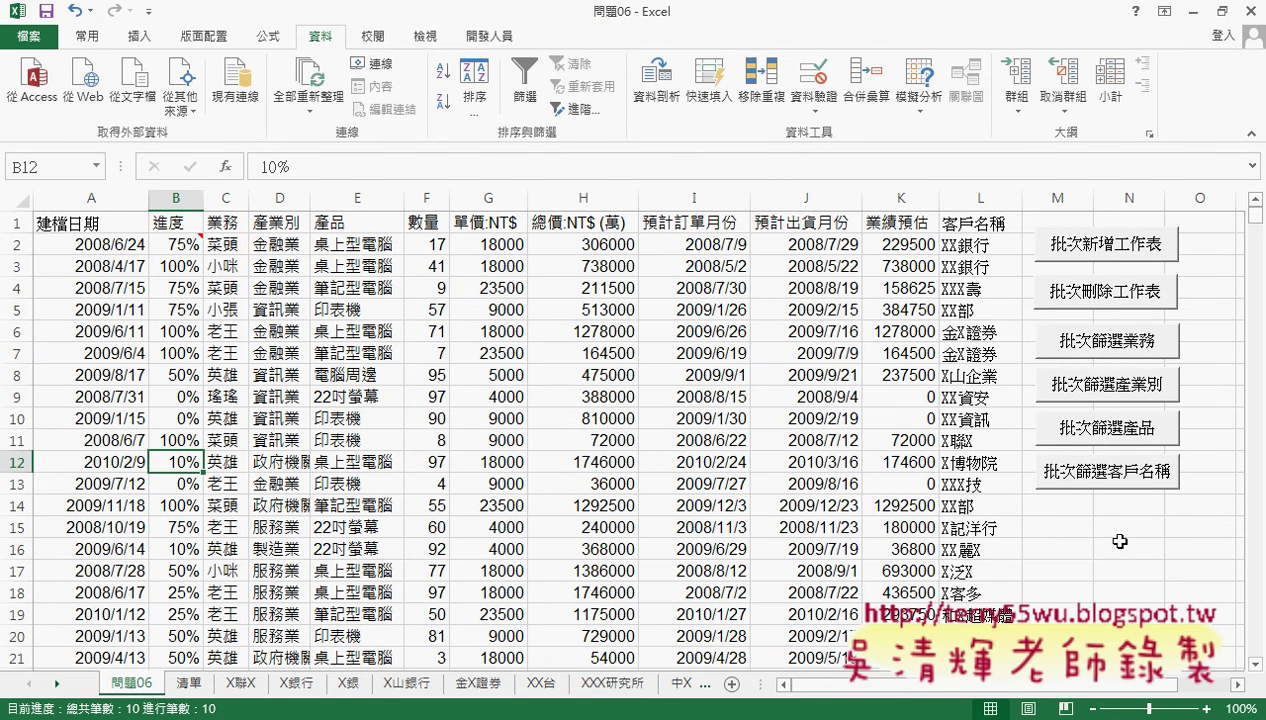
left_click(1118, 341)
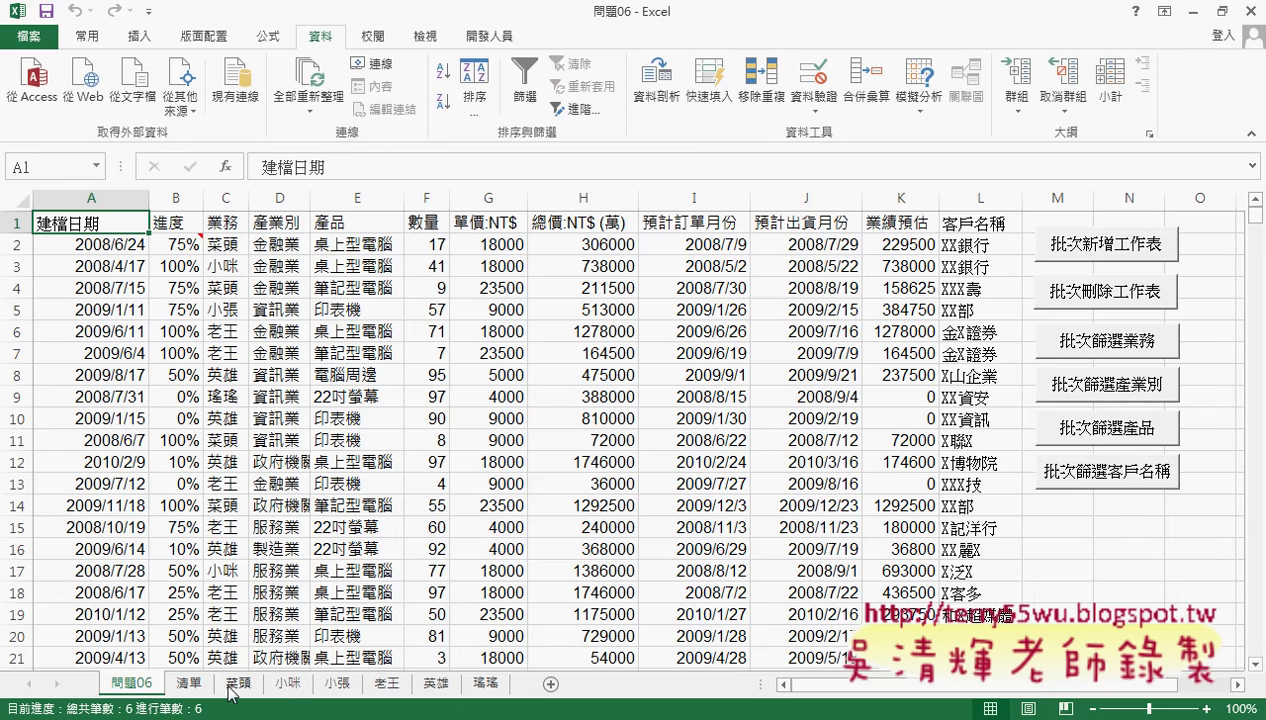
left_click(240, 685)
left_click(290, 685)
left_click(332, 686)
left_click(387, 686)
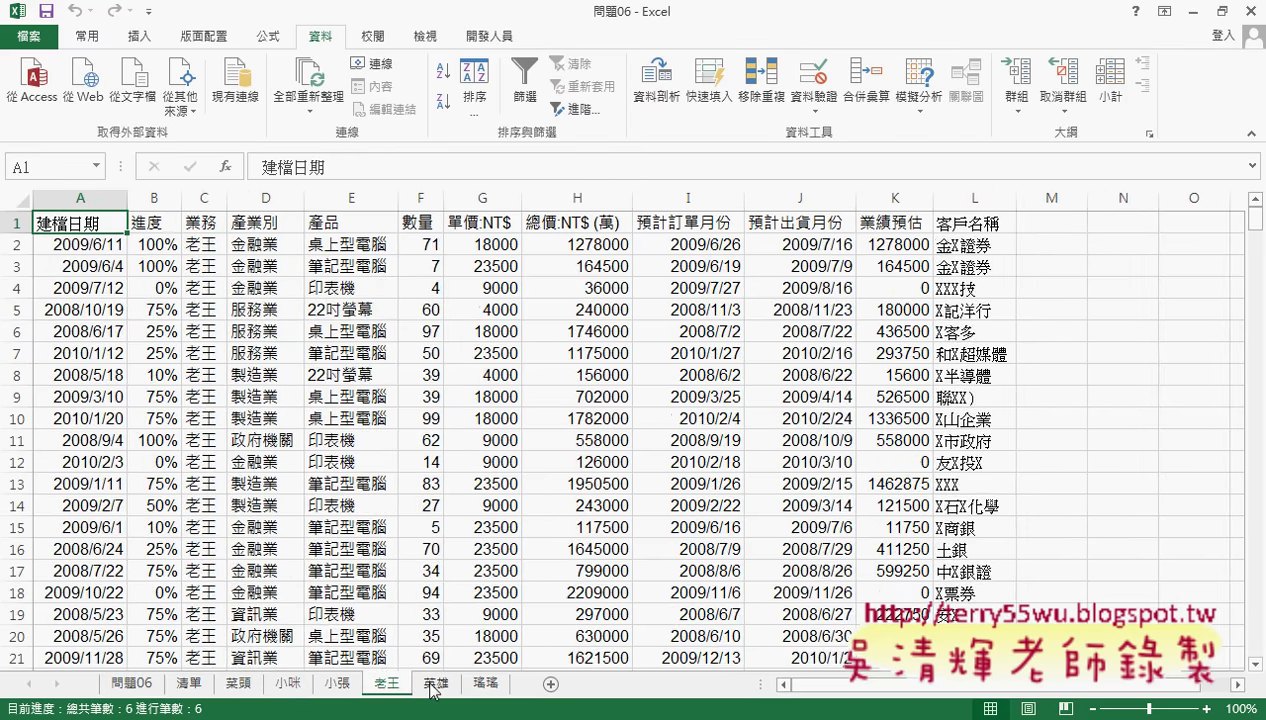
left_click(436, 686)
left_click(127, 688)
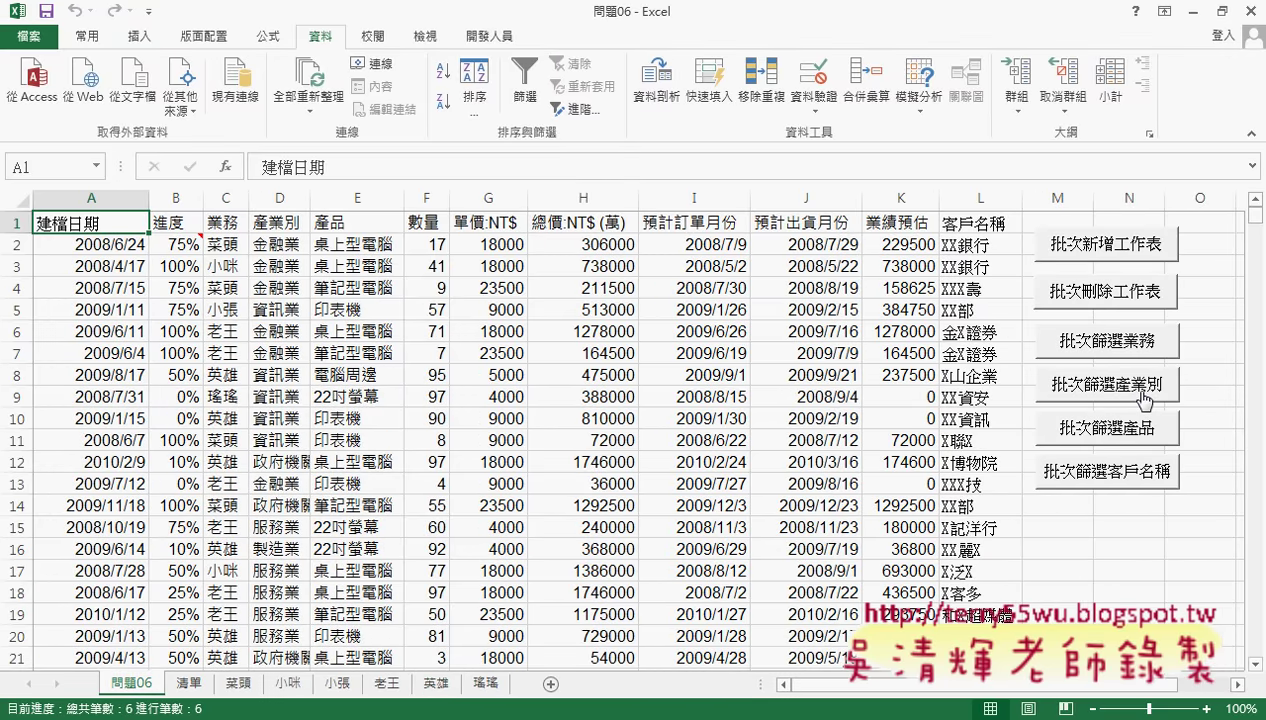
Step: Run the industry filter and check the 服務, 金融, 政府, 資訊, 製造 and 清單 sheets
left_click(1145, 397)
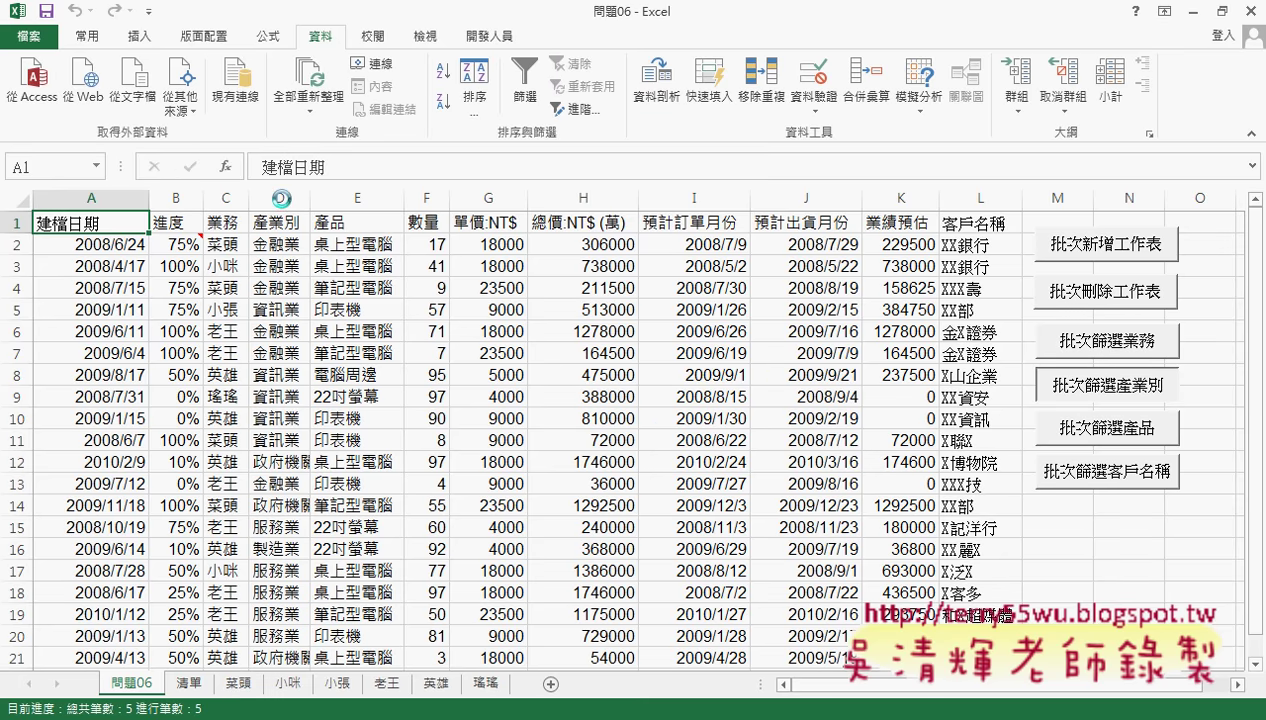
left_click(239, 683)
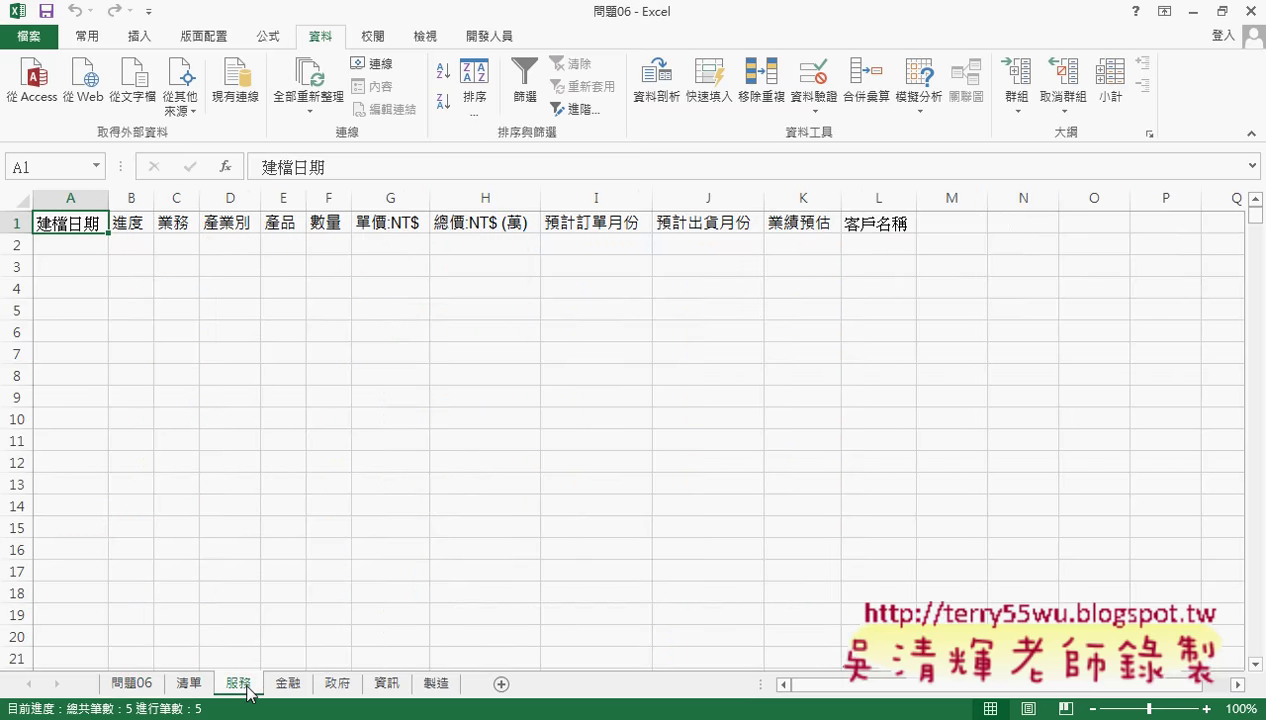
left_click(288, 684)
left_click(337, 684)
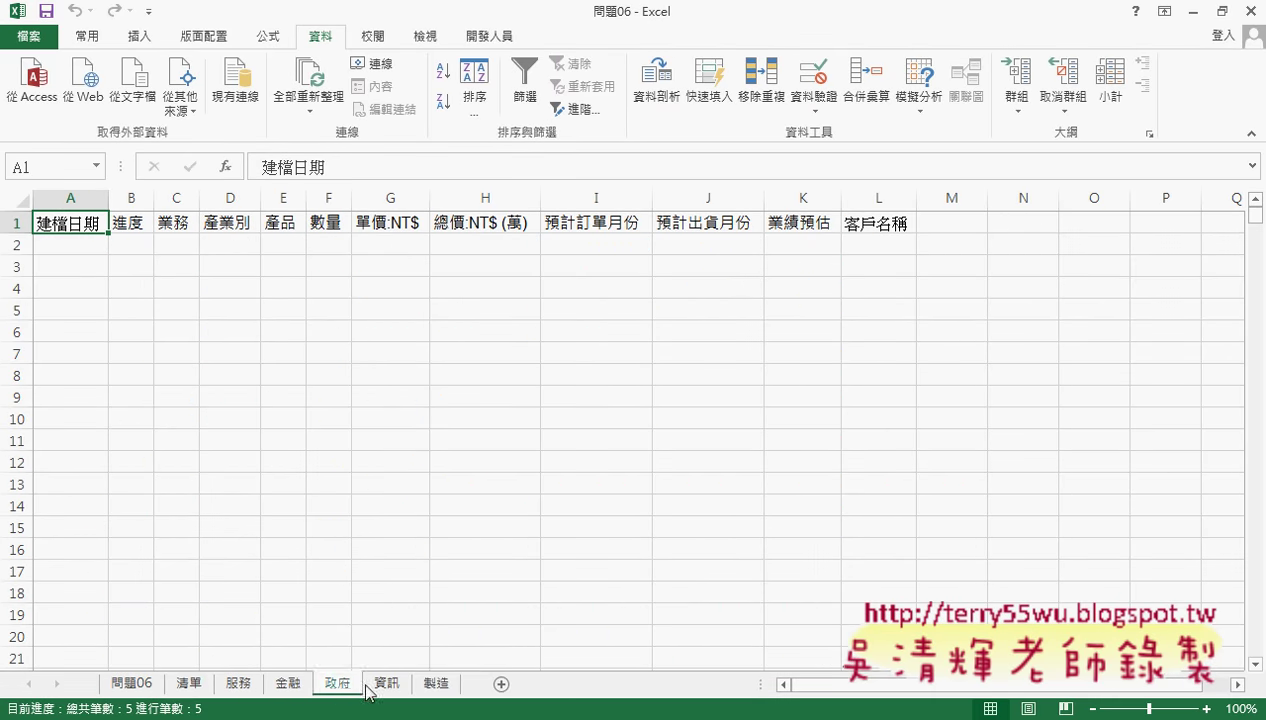
left_click(384, 686)
left_click(436, 684)
left_click(189, 684)
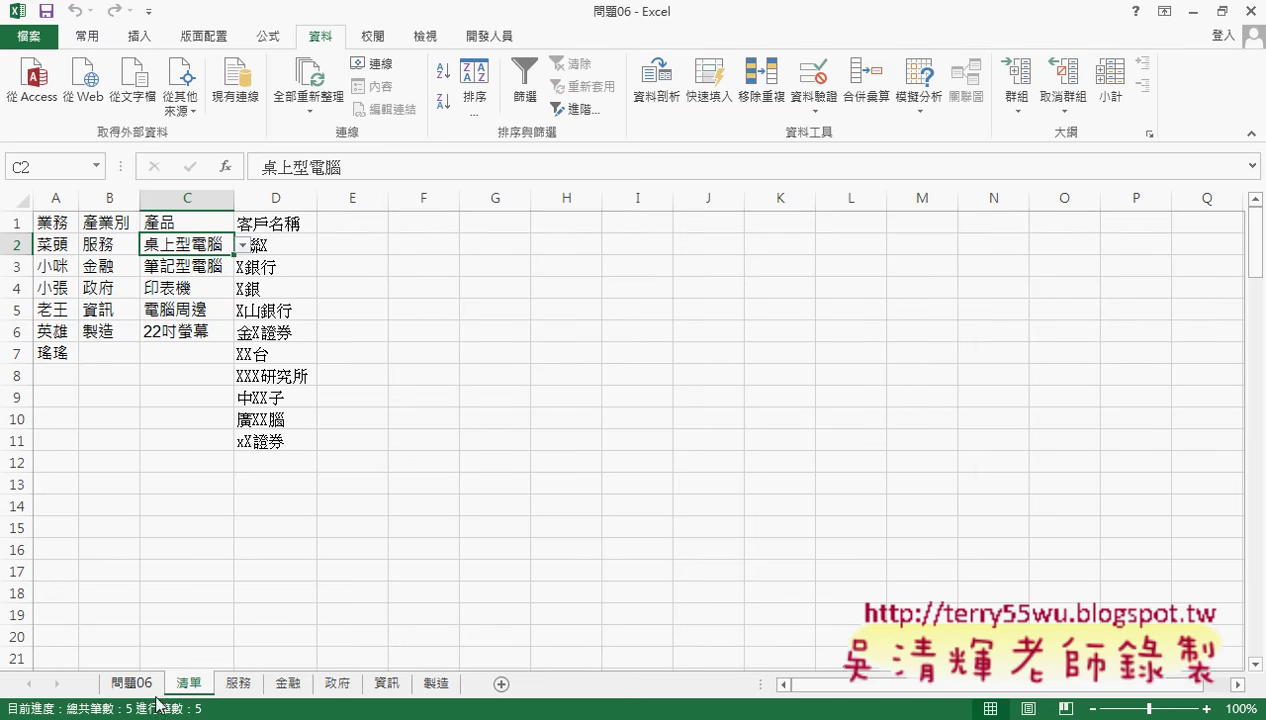
left_click(141, 684)
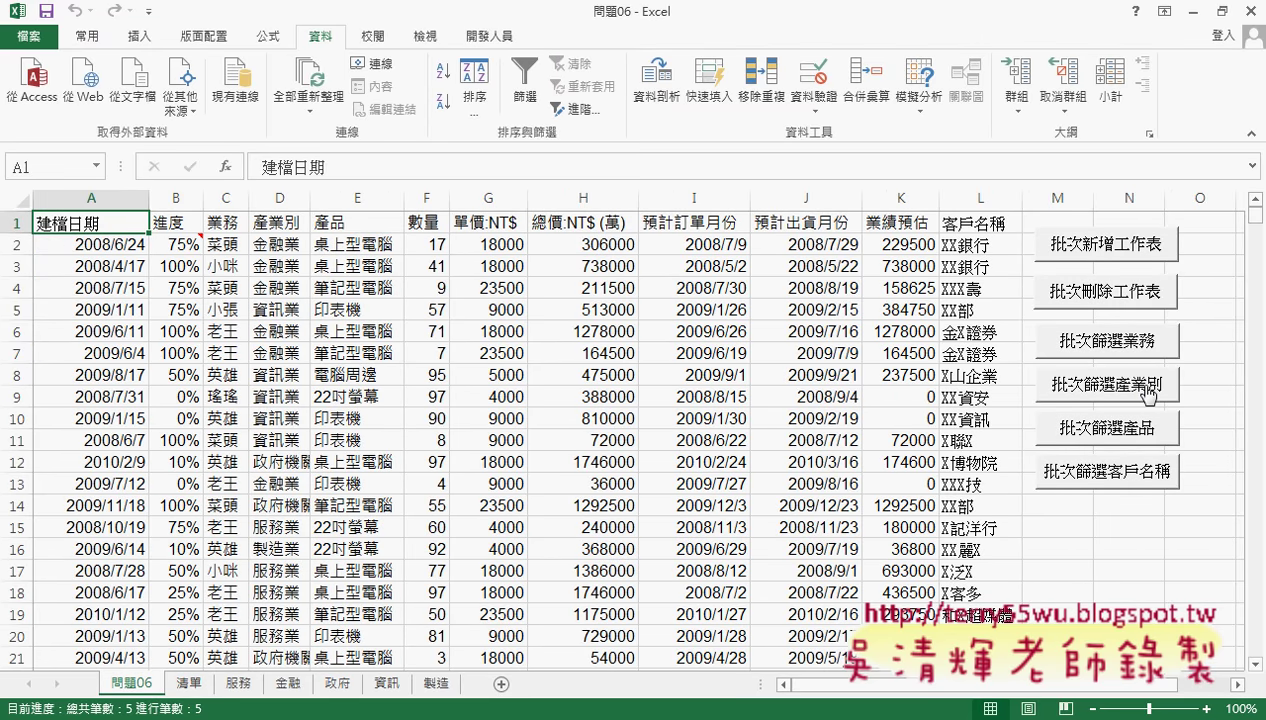
Step: Open the 批次篩選產業別 button's macro code and set a breakpoint on Call 批次篩選("B", 4)
right_click(1148, 396)
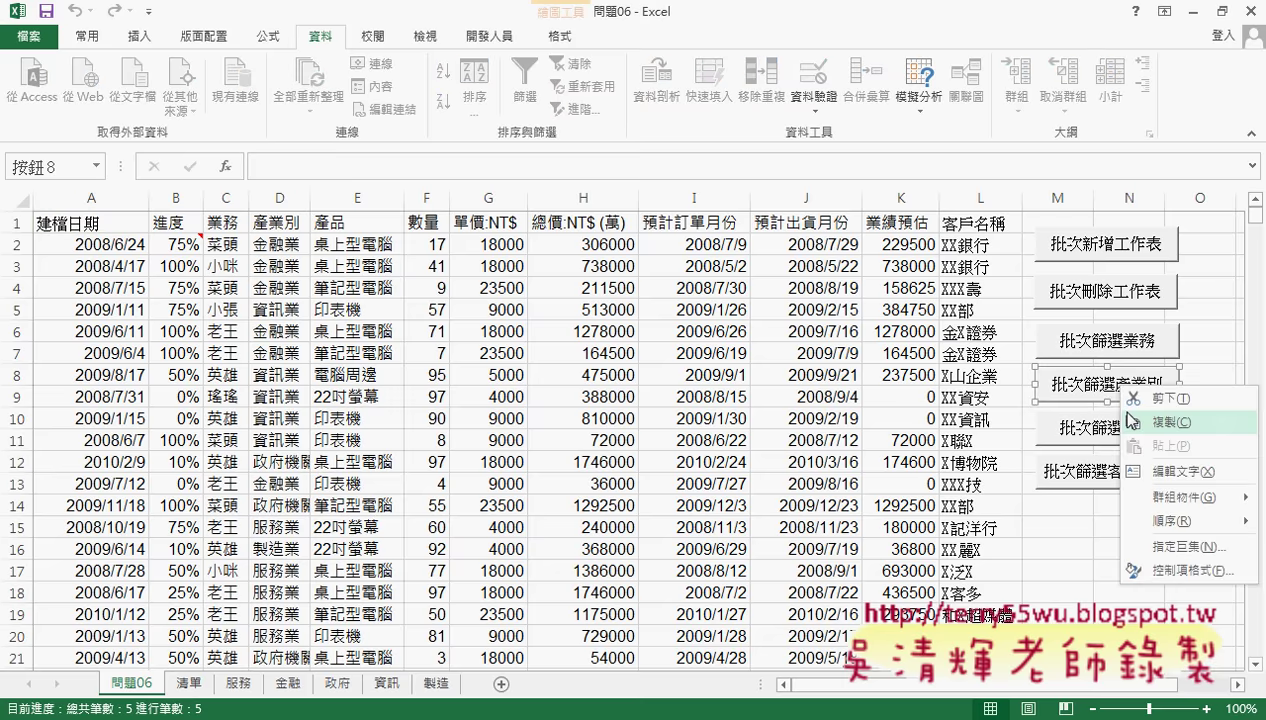
left_click(1155, 550)
left_click(1216, 379)
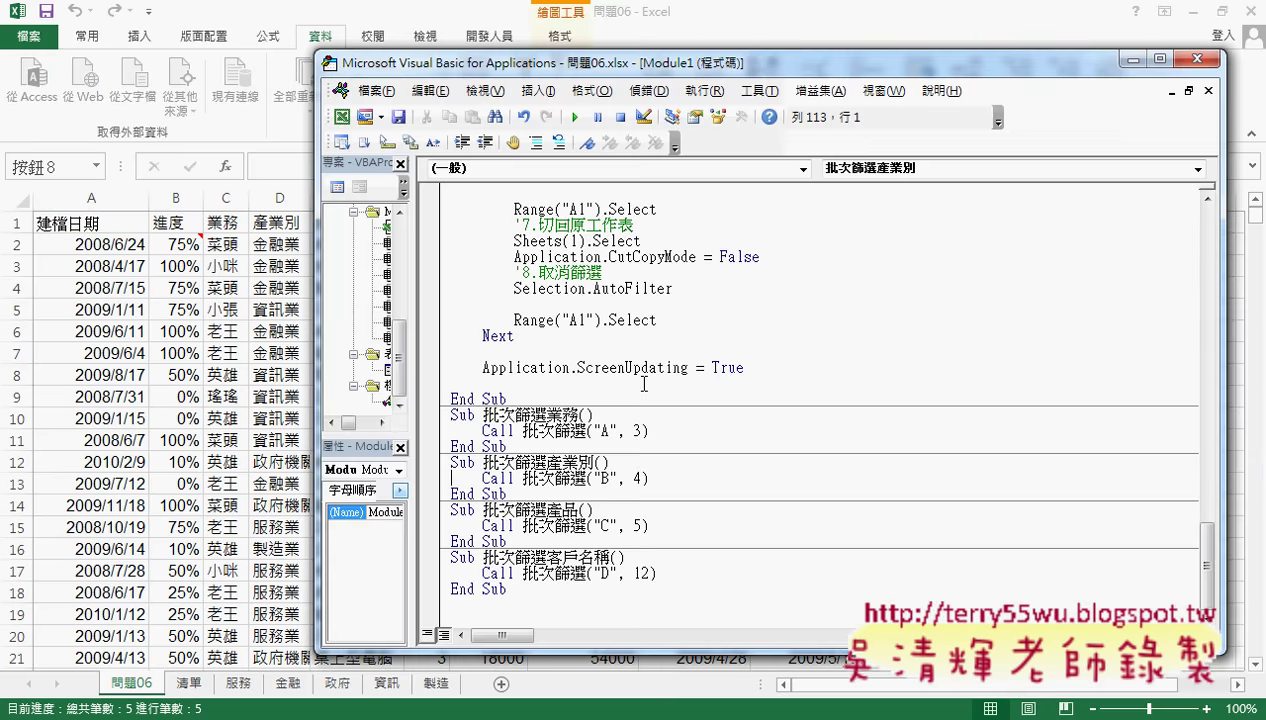
left_click(429, 478)
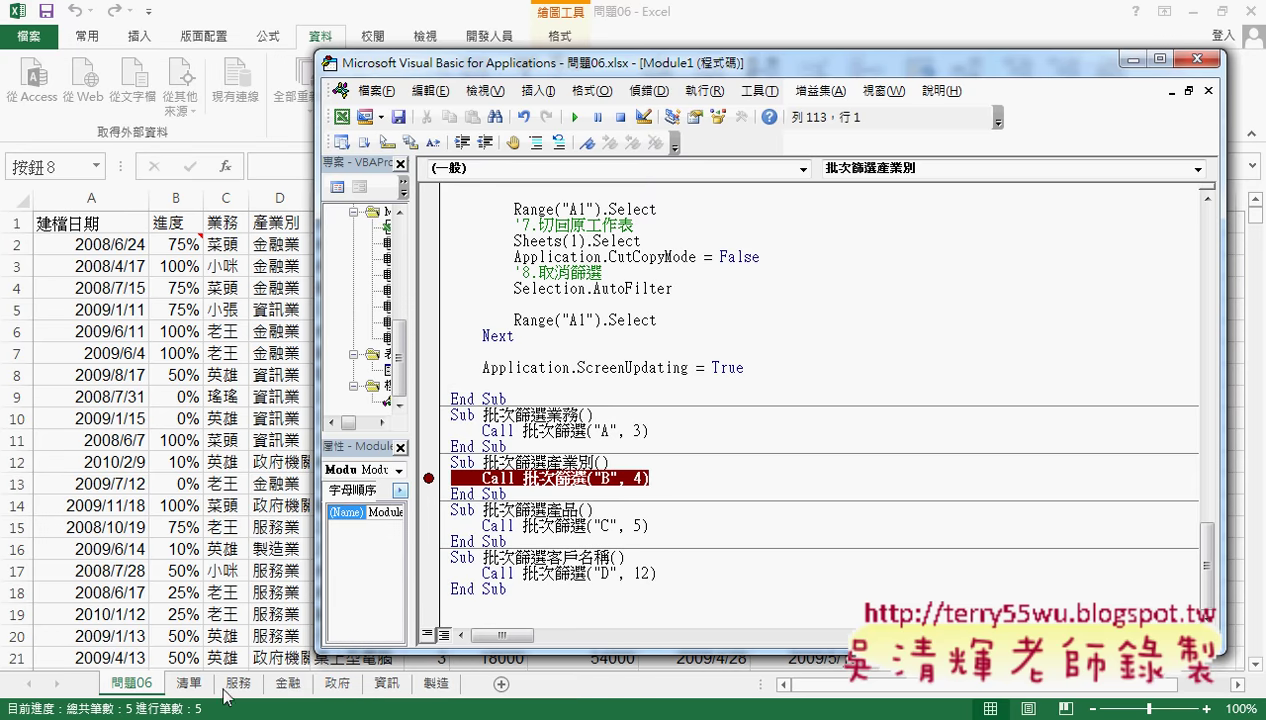
Step: Run 批次篩選產業別 and step with F8 through the loop deleting the generated sheets
left_click(575, 124)
key("F8")
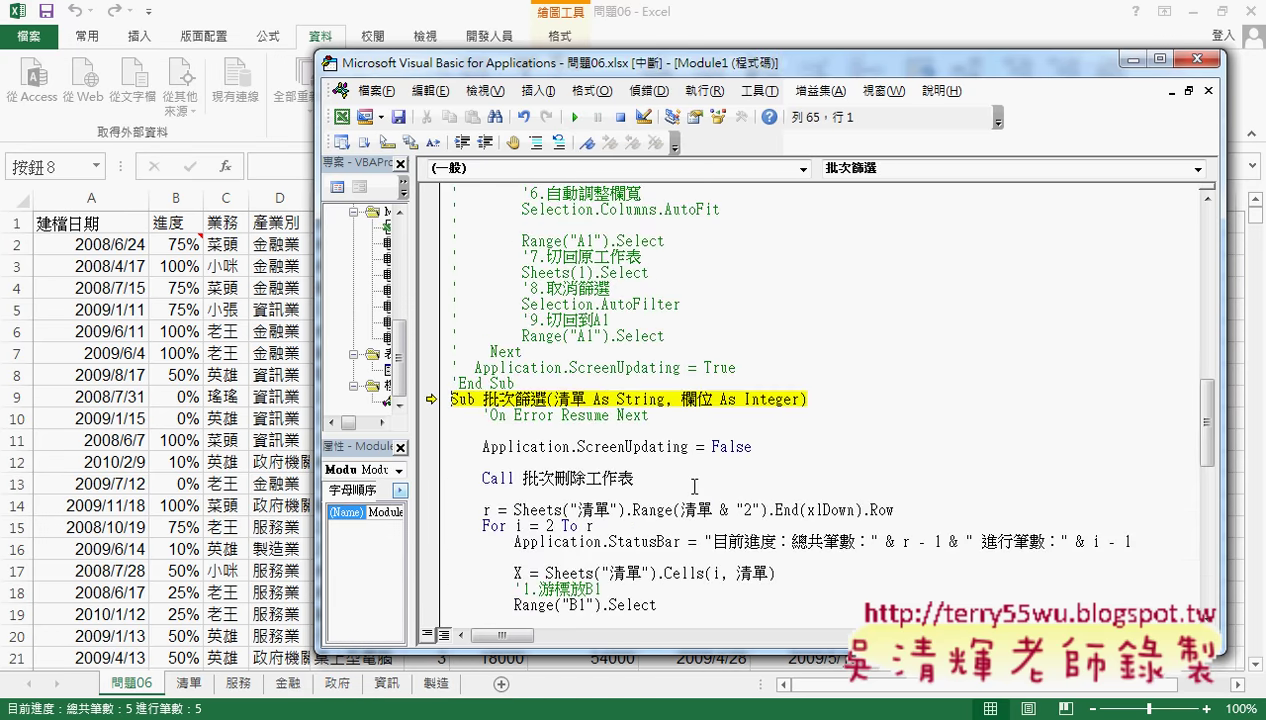
key("F8")
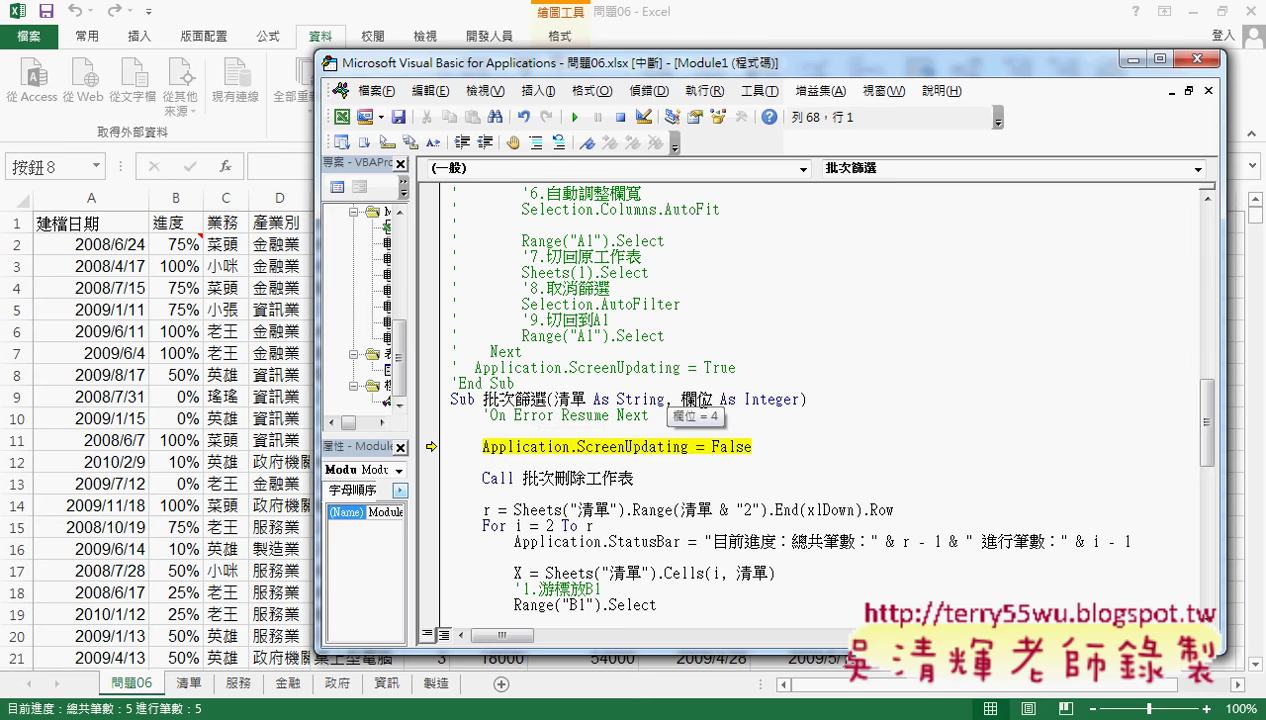
key("F8")
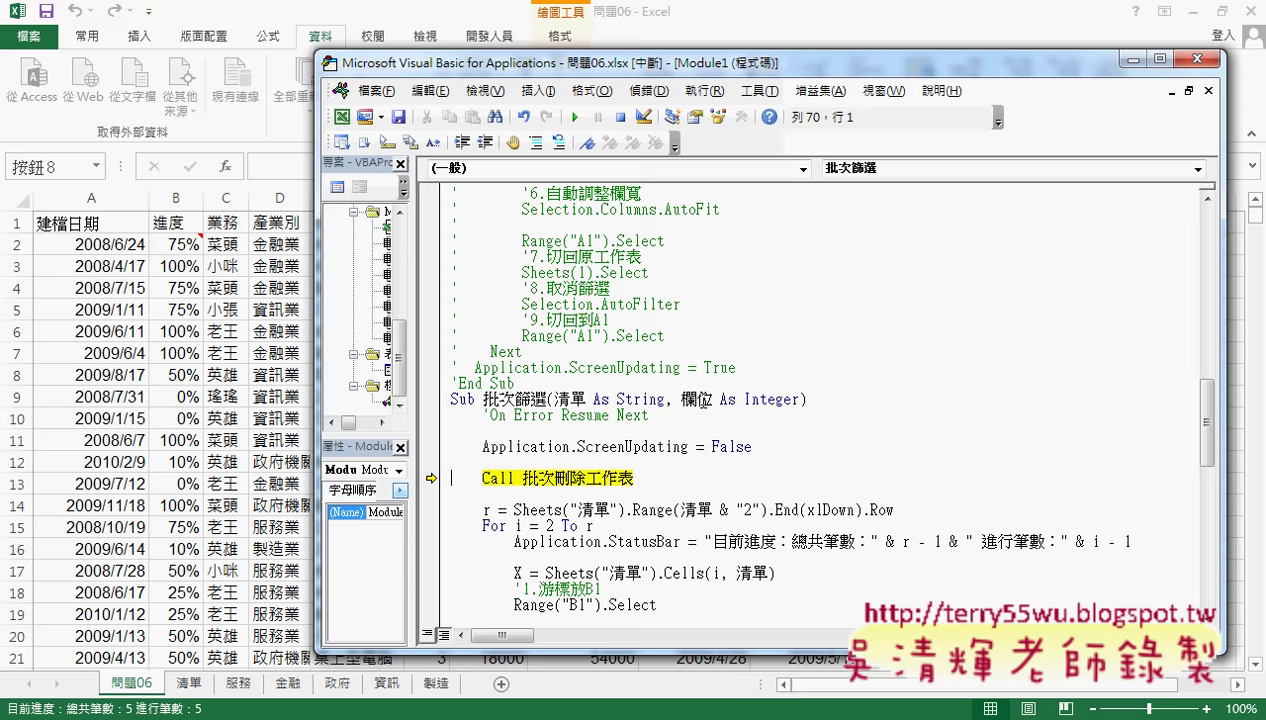
key("F8")
key("F8")
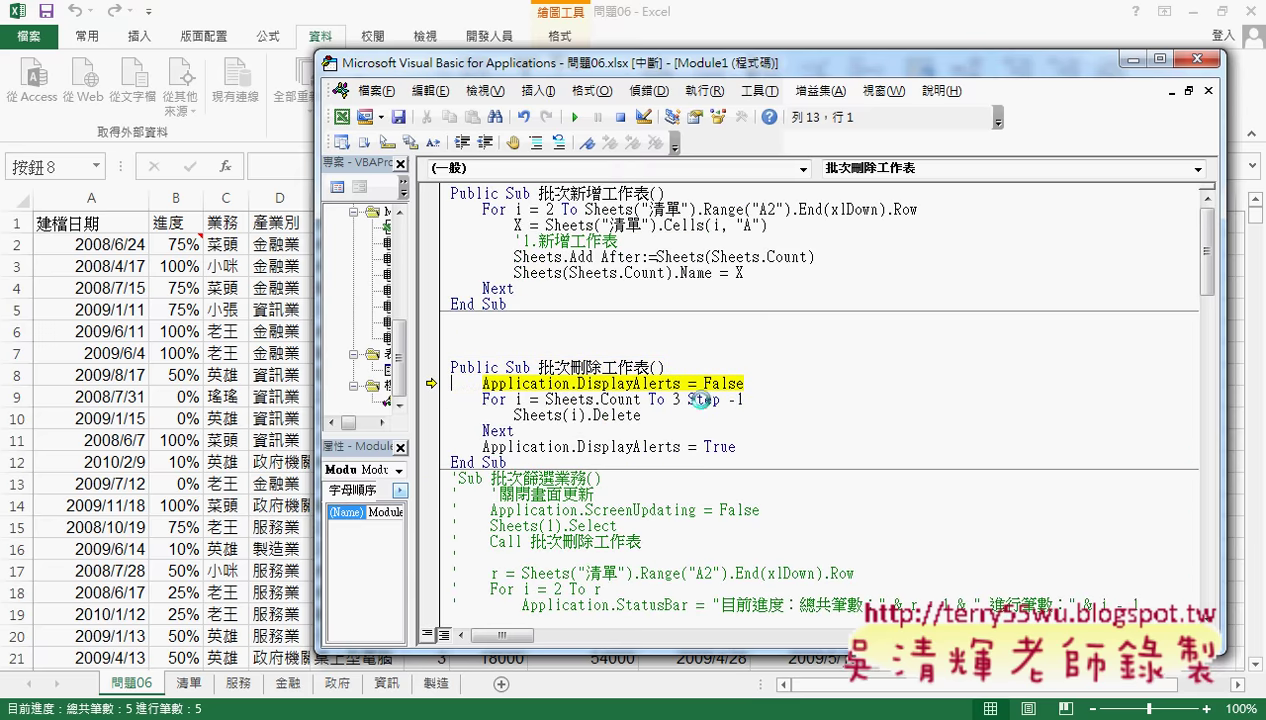
key("F8")
key("F8")
key("F8")
key("F8")
key("F8")
key("F8")
key("F8")
key("F8")
key("F8")
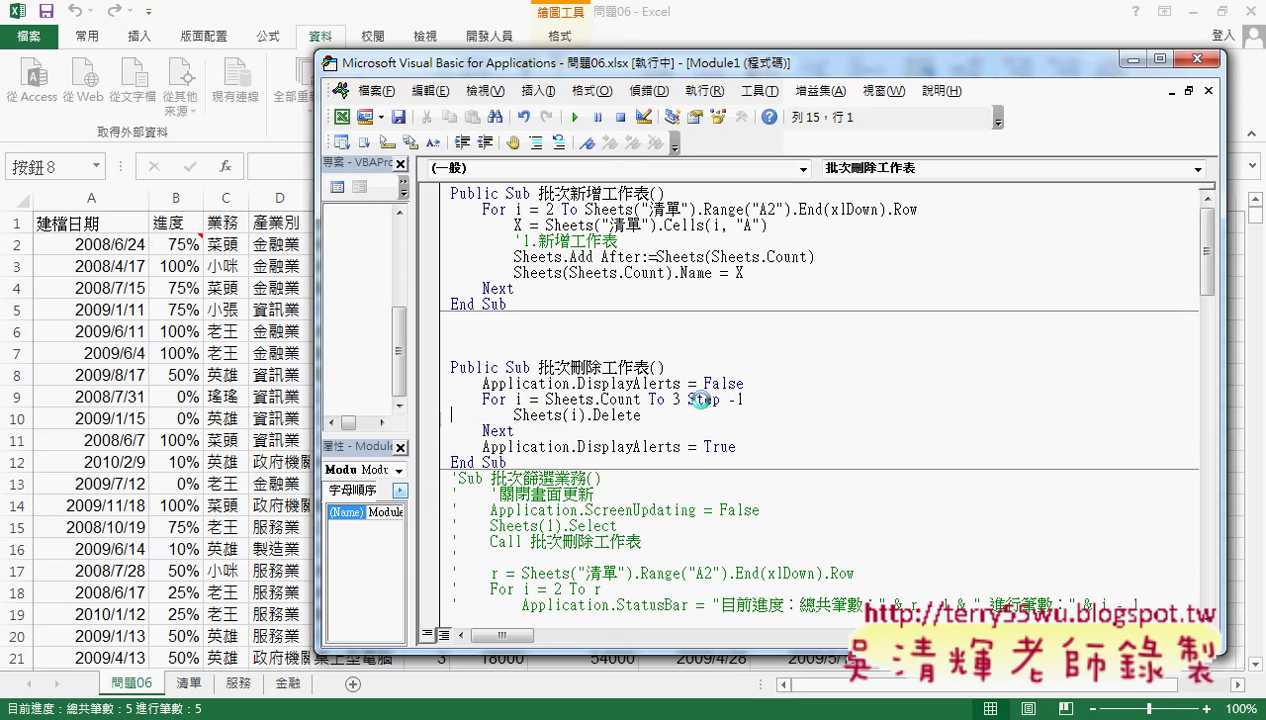
key("F8")
key("F8")
key("F8")
key("F8")
key("F8")
key("F8")
key("F8")
mouse_move(681, 400)
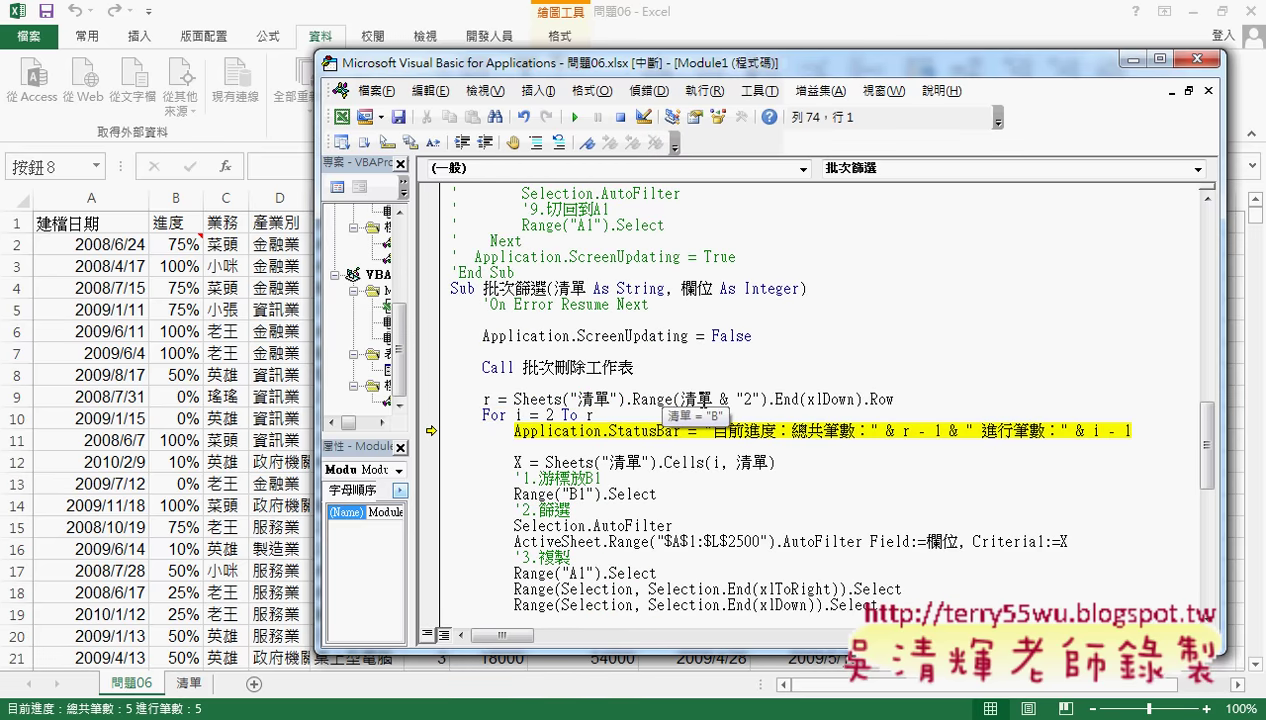
key("F8")
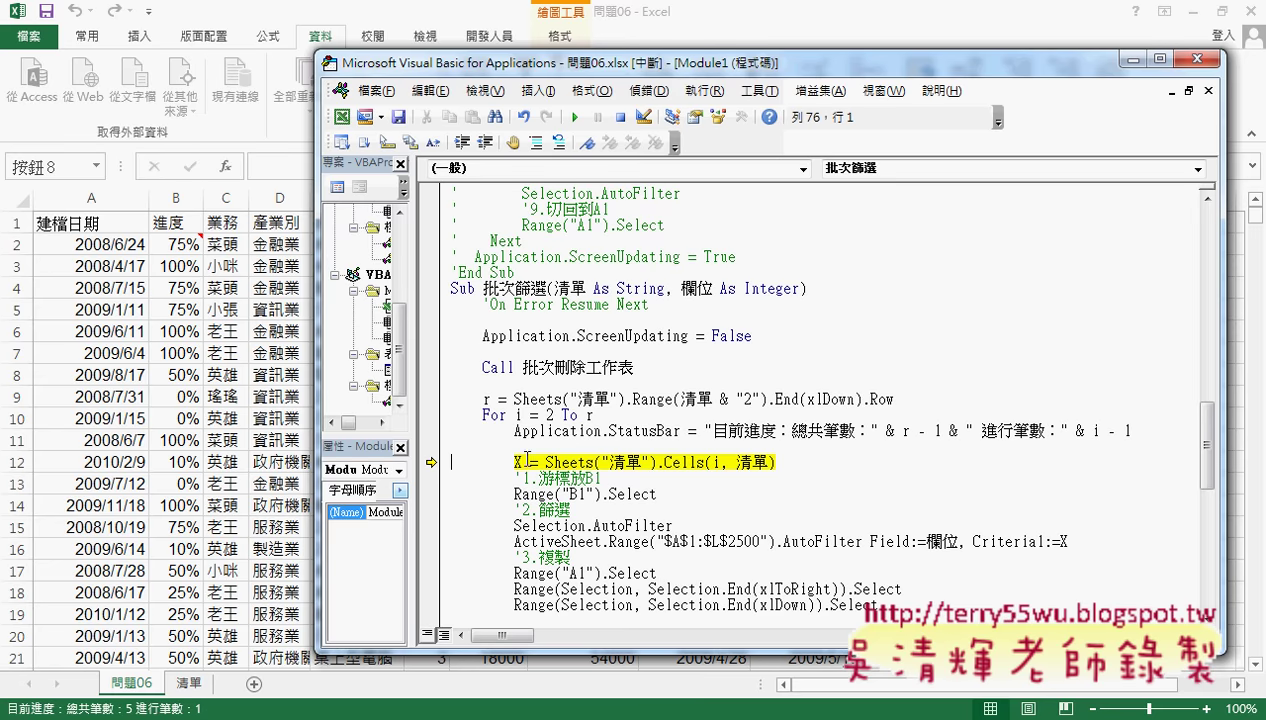
Step: Step through reading 服務 and applying the filter, then resize the code window to reveal the empty 問題06 table
key("F8")
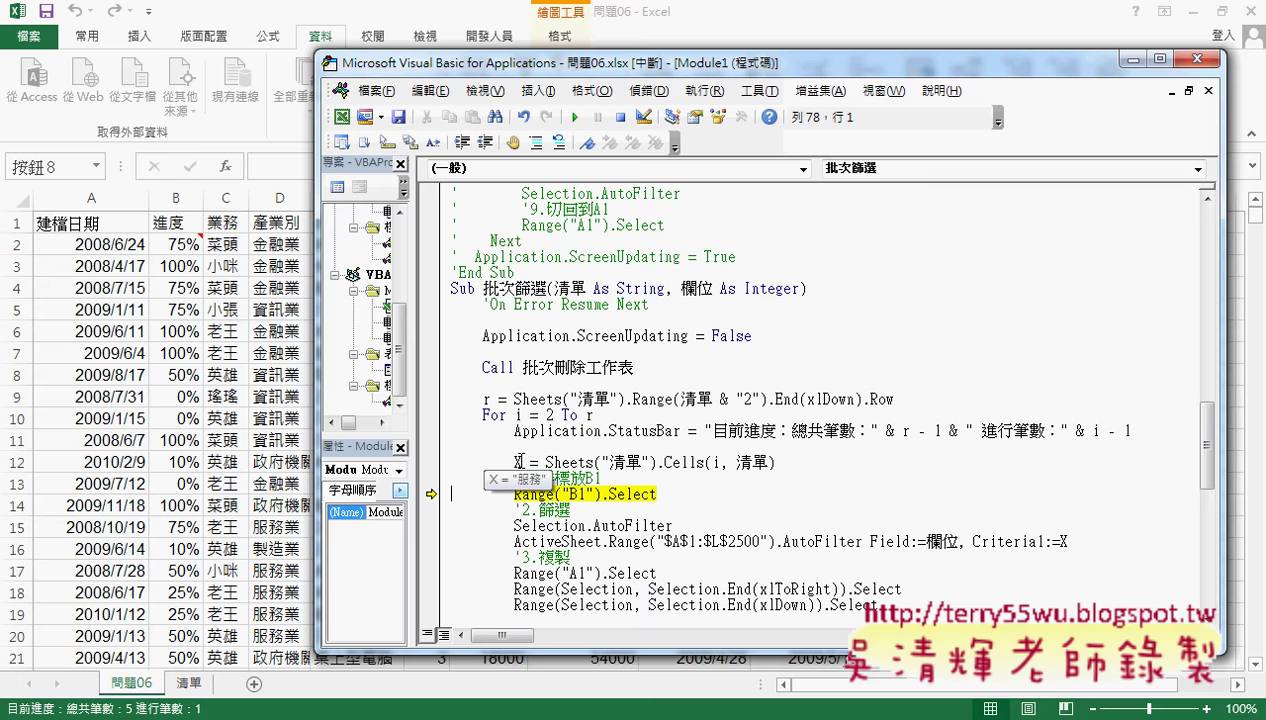
key("F8")
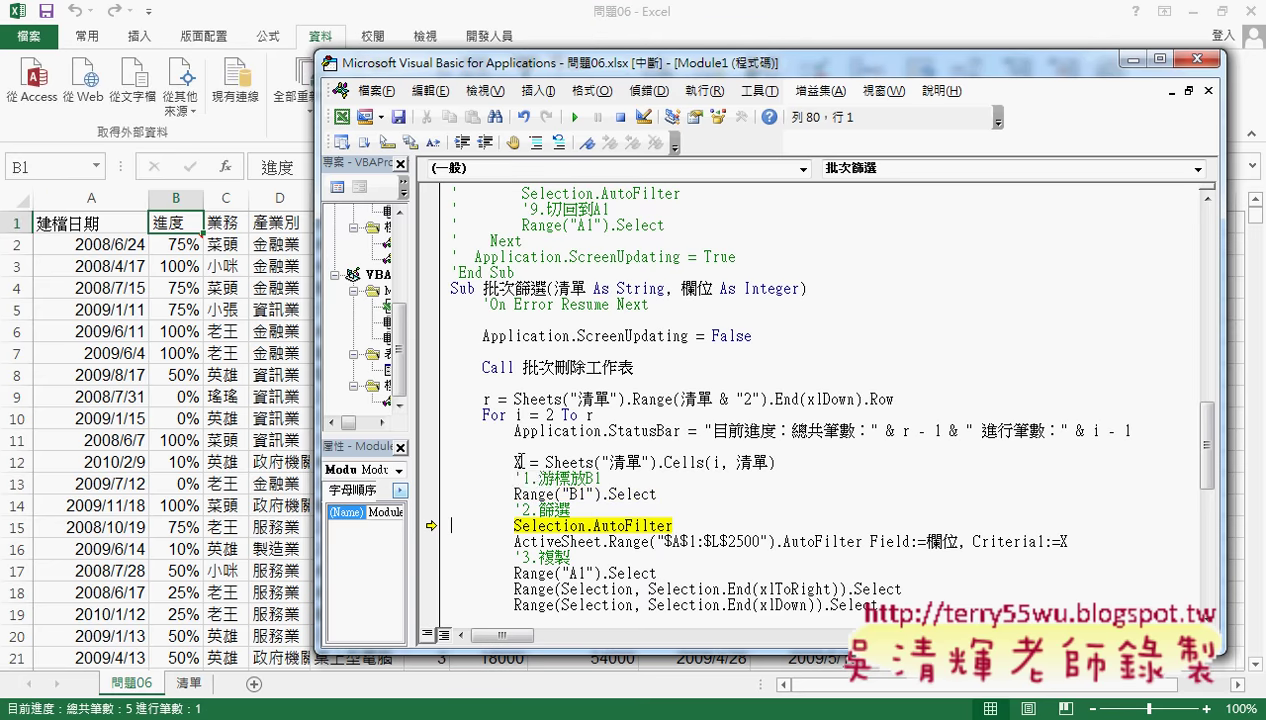
key("F8")
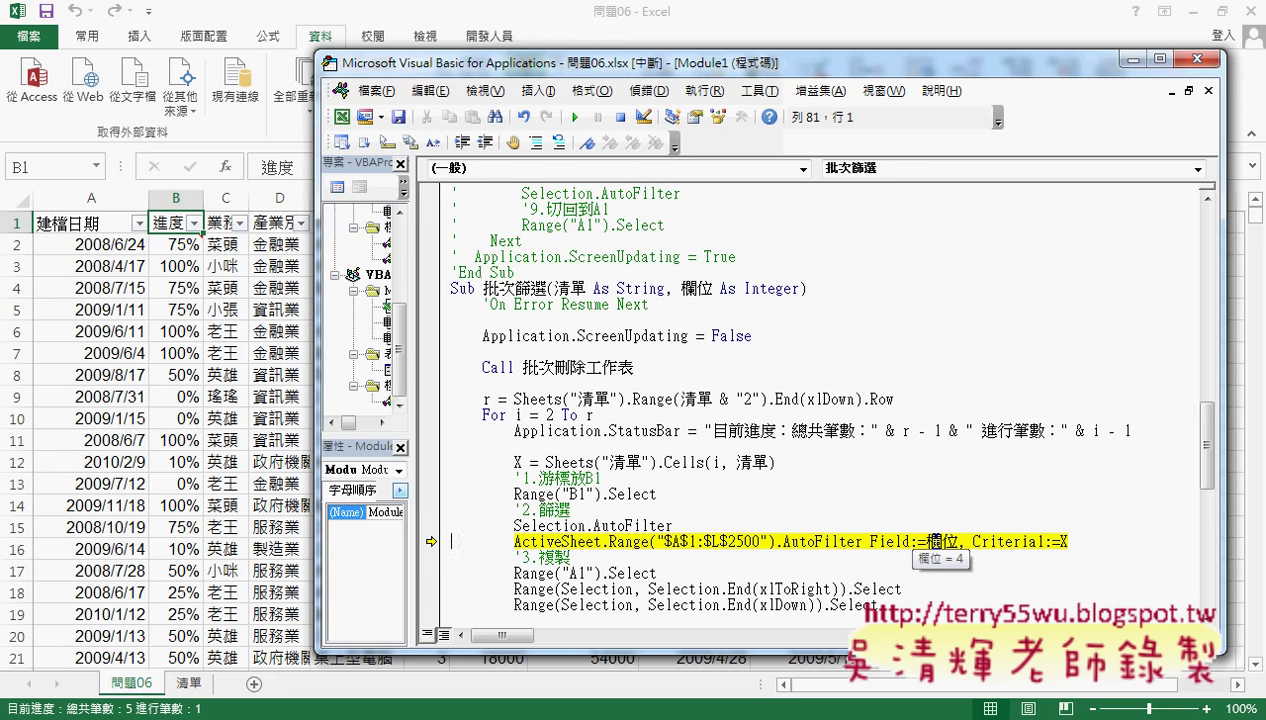
key("F8")
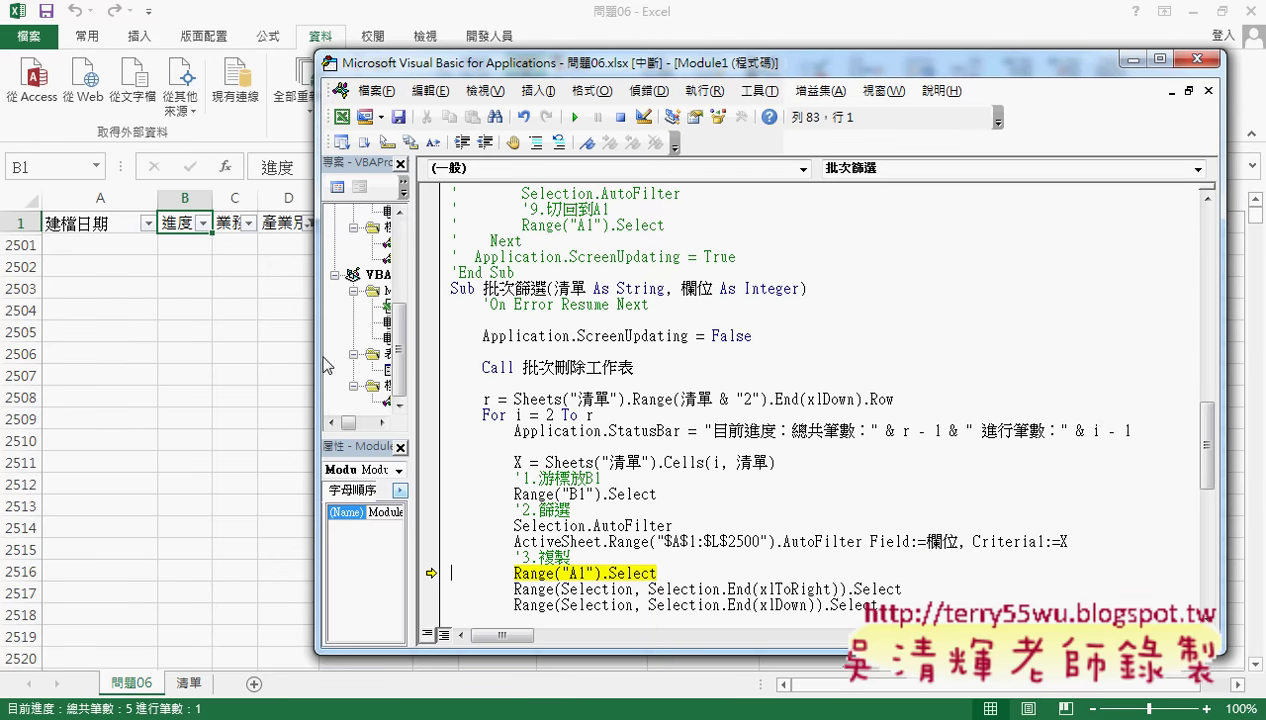
left_click_drag(318, 360, 443, 356)
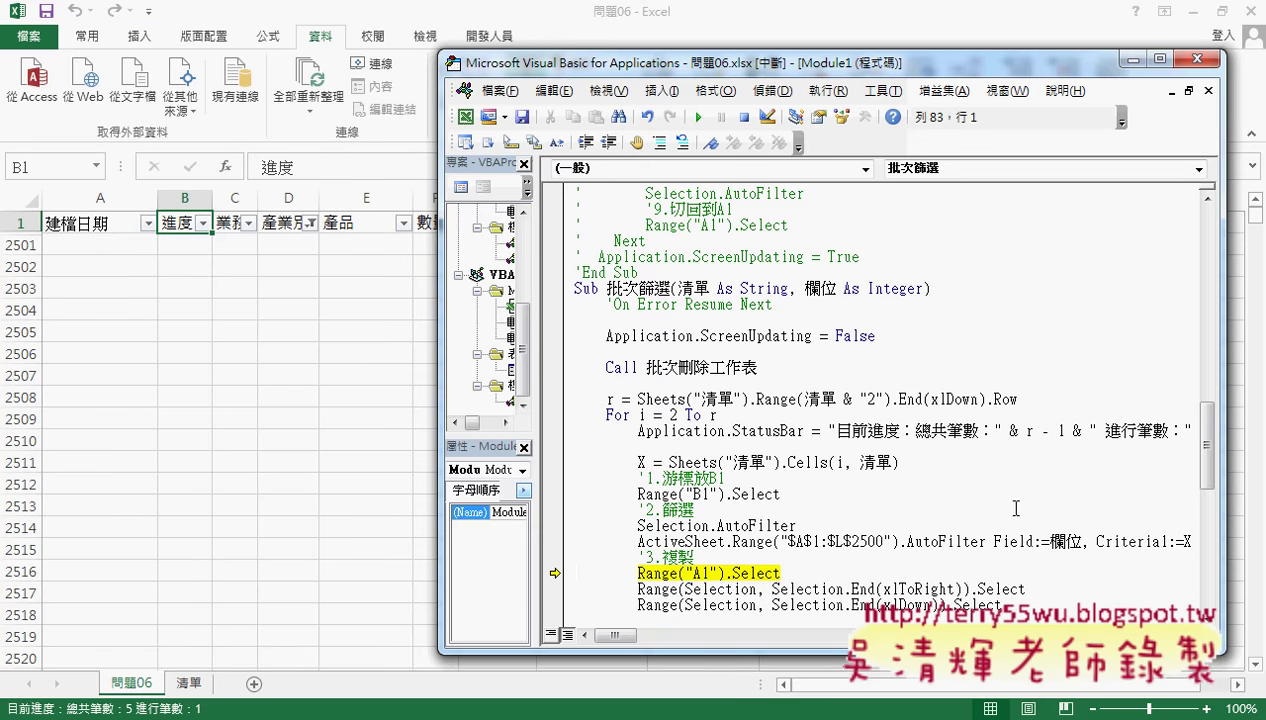
left_click_drag(975, 62, 828, 50)
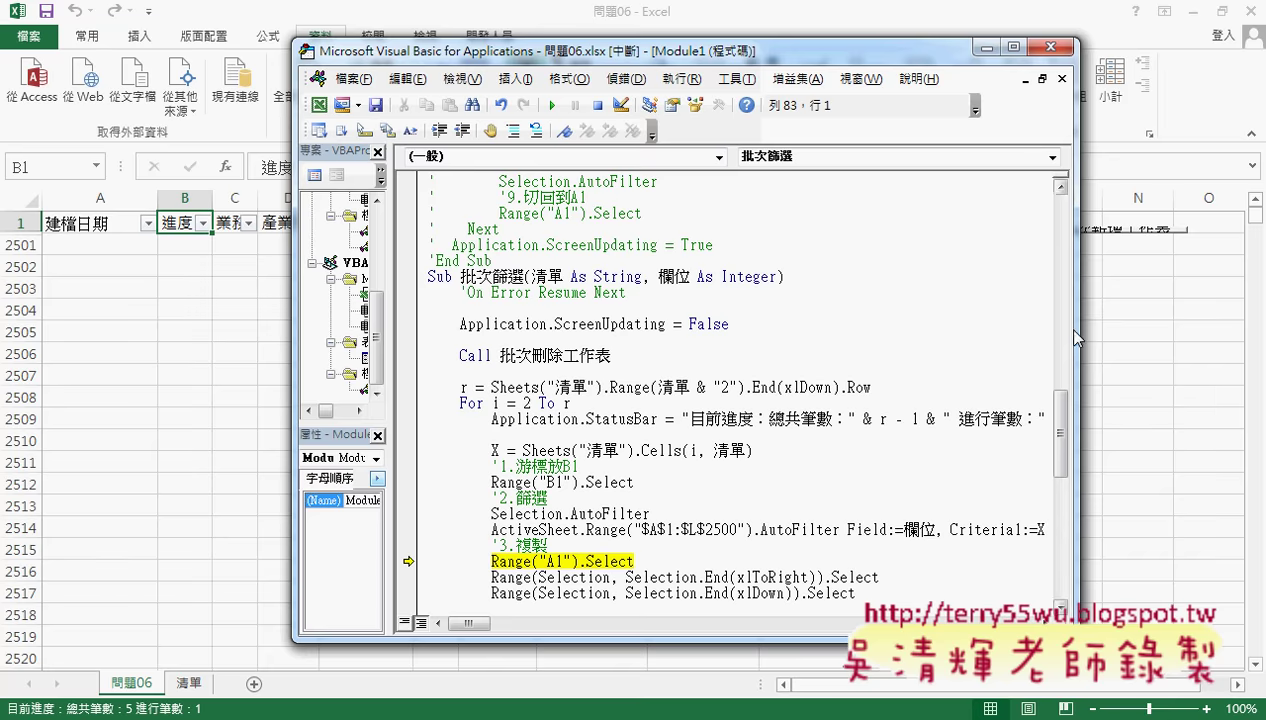
left_click_drag(1079, 332, 1211, 335)
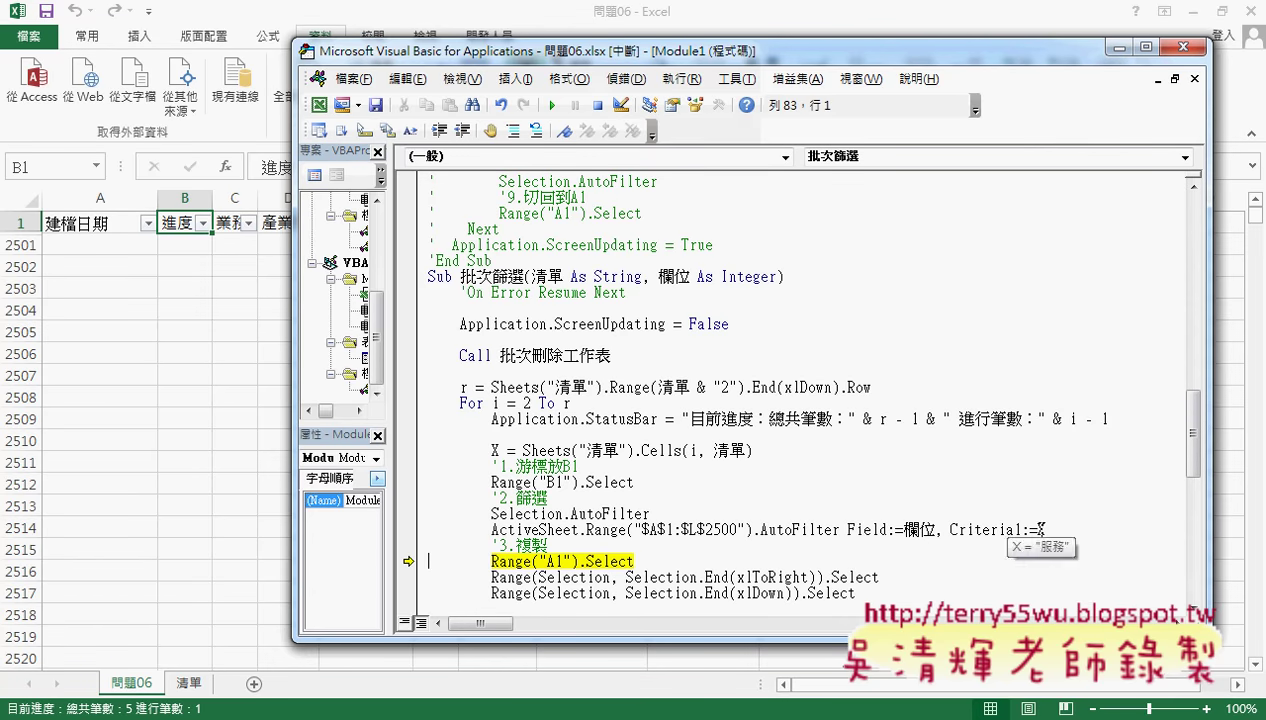
Step: Compare the 產業別 filter values in 問題06 with the 服務 entry in 清單 cell B2
left_click(245, 287)
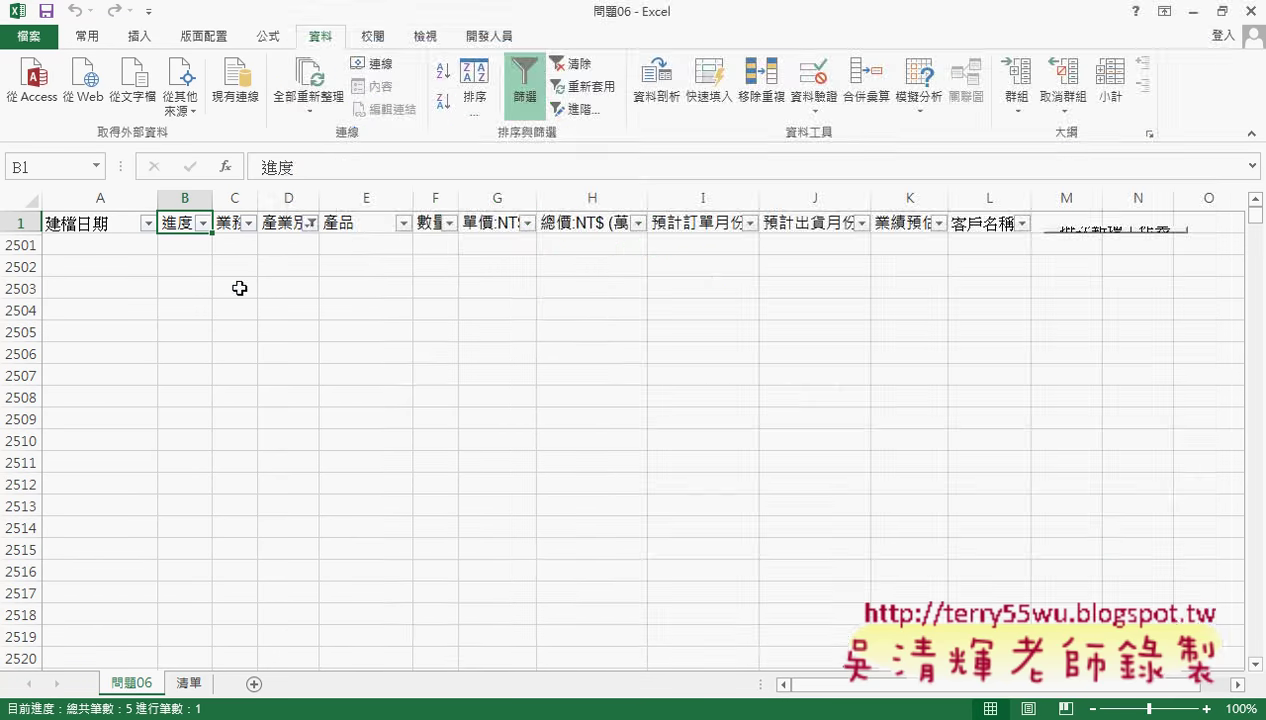
left_click(310, 223)
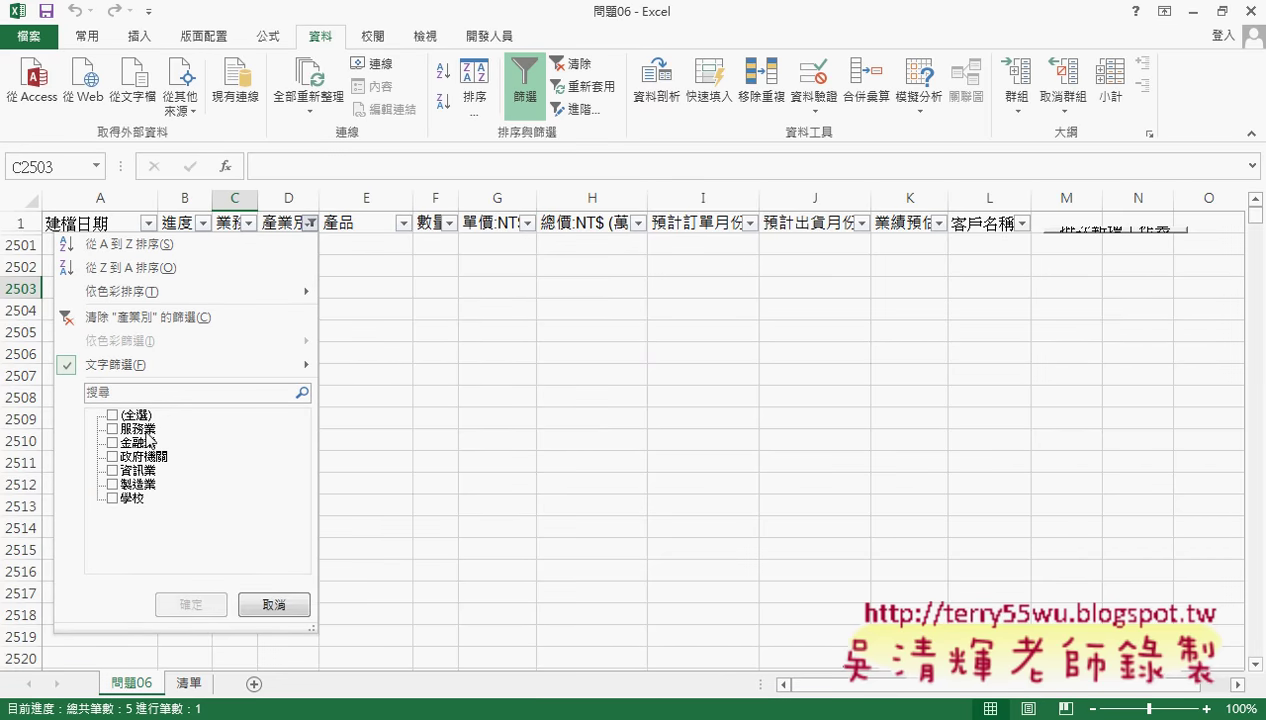
left_click(272, 604)
left_click(203, 684)
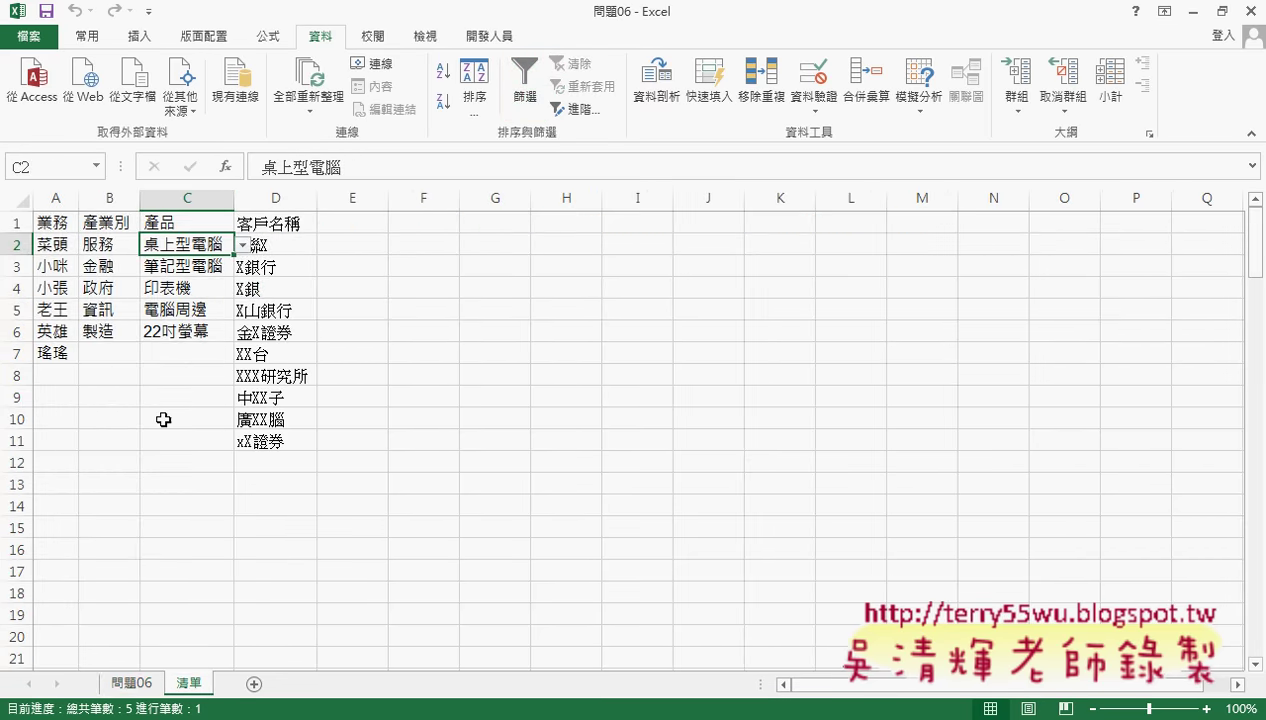
left_click(118, 243)
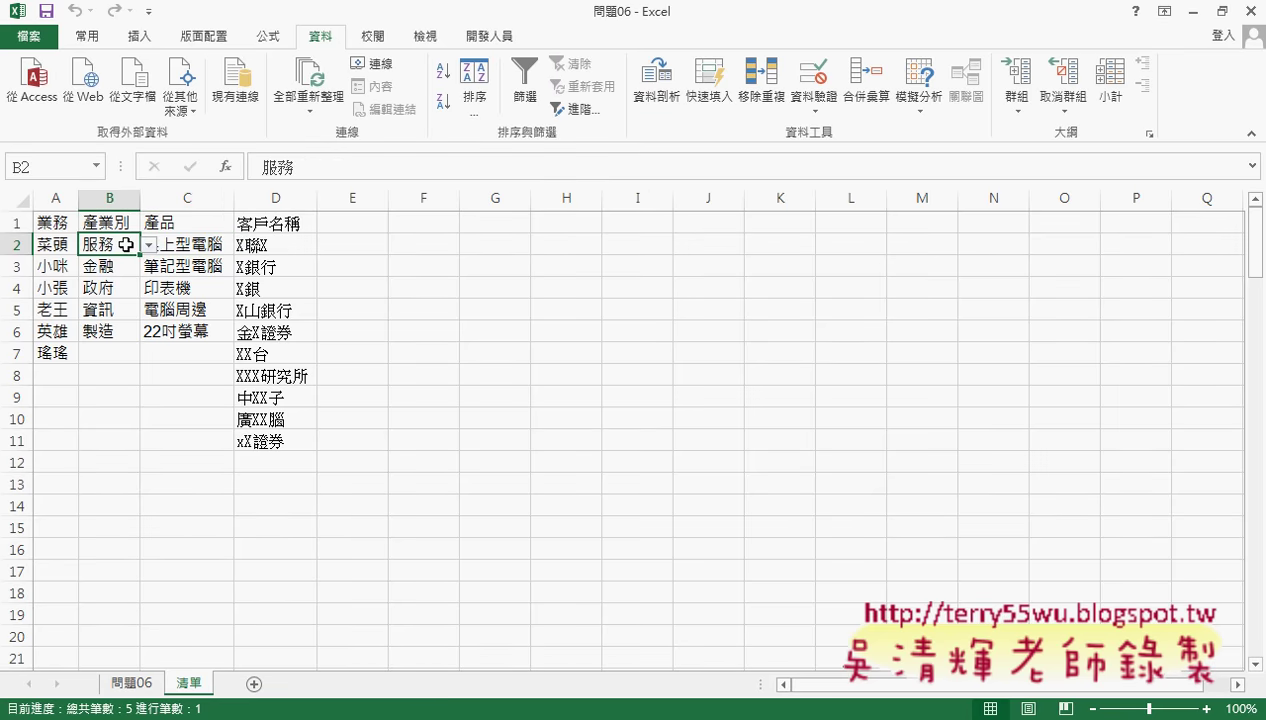
Step: Clear the filter on 問題06 and select column D to inspect the 產業別 values
left_click(130, 684)
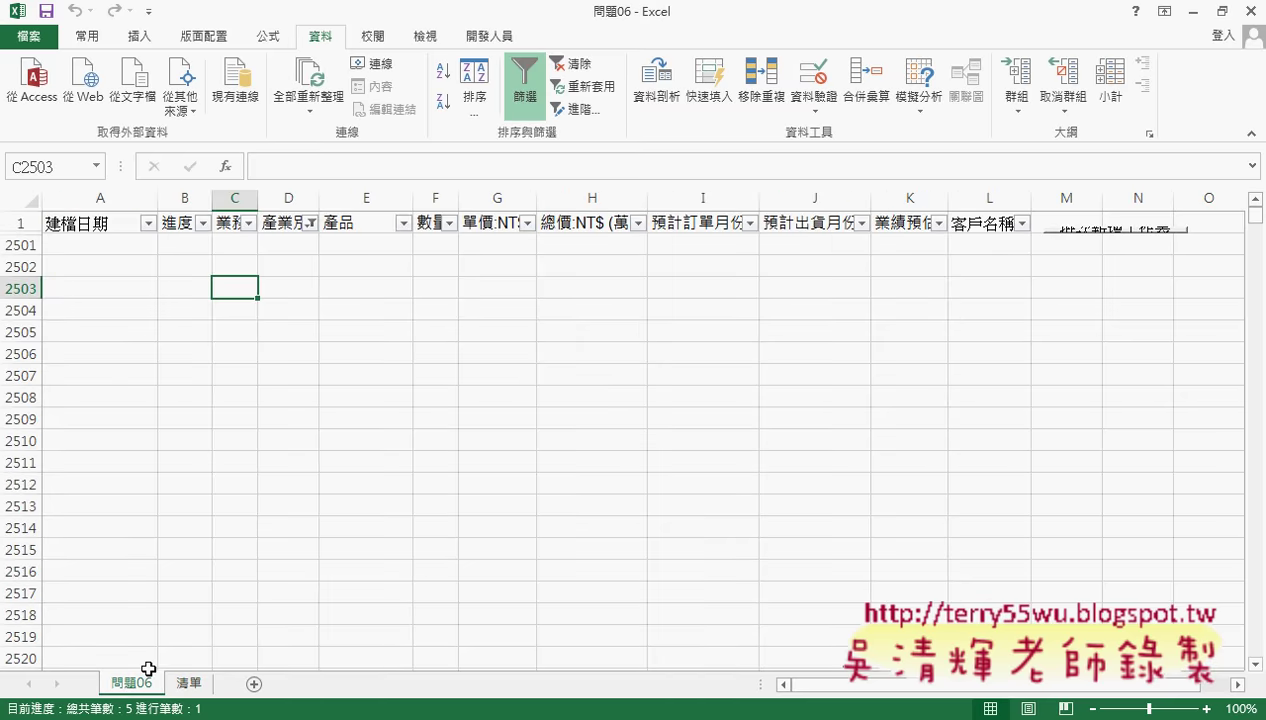
left_click(535, 100)
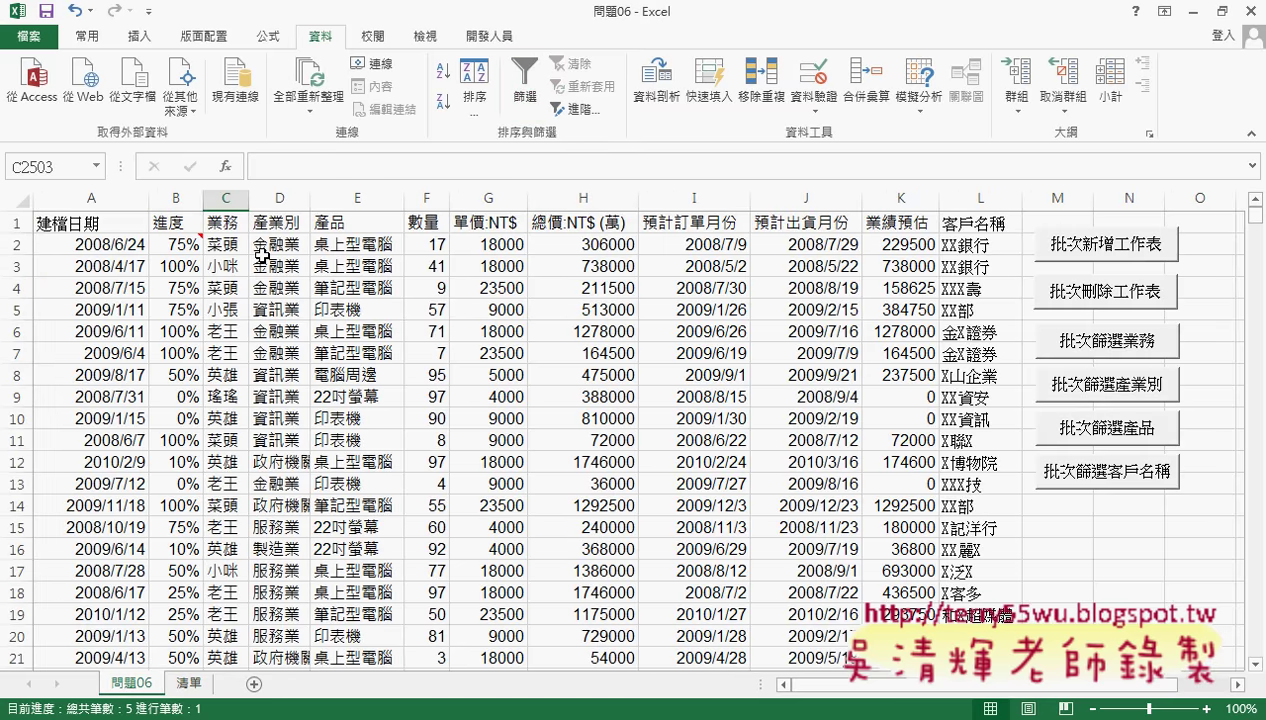
left_click(279, 199)
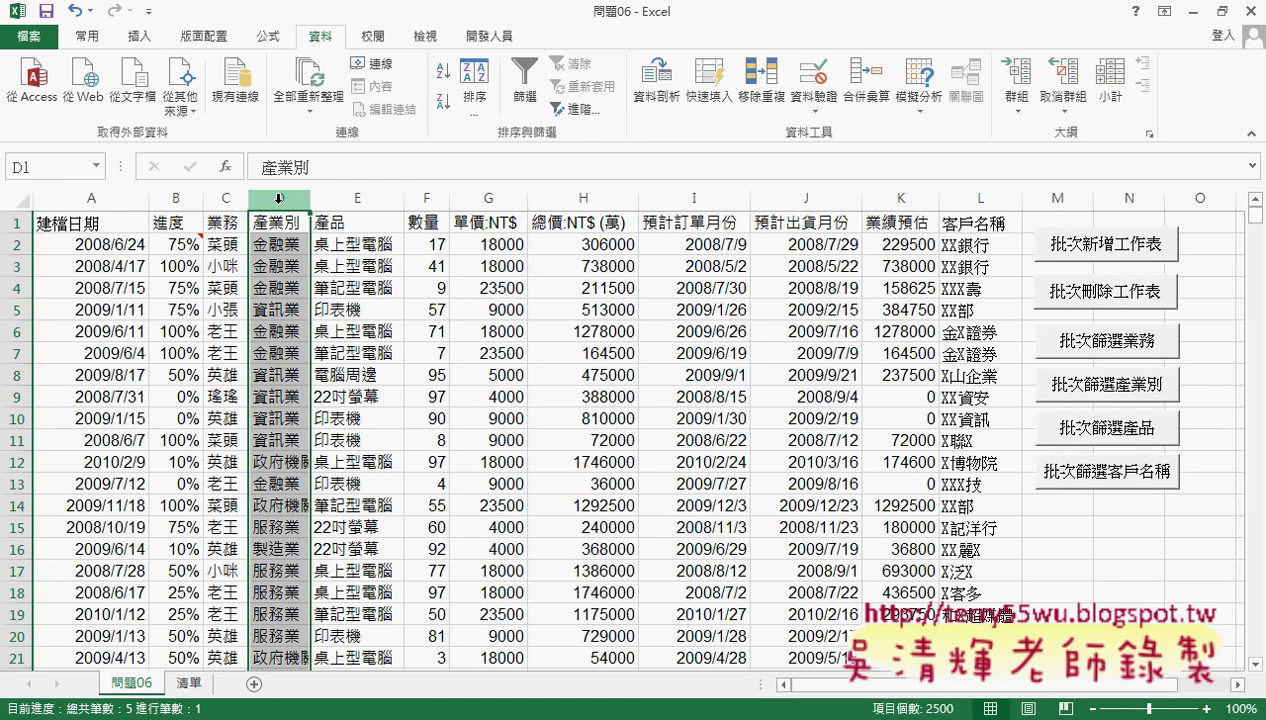